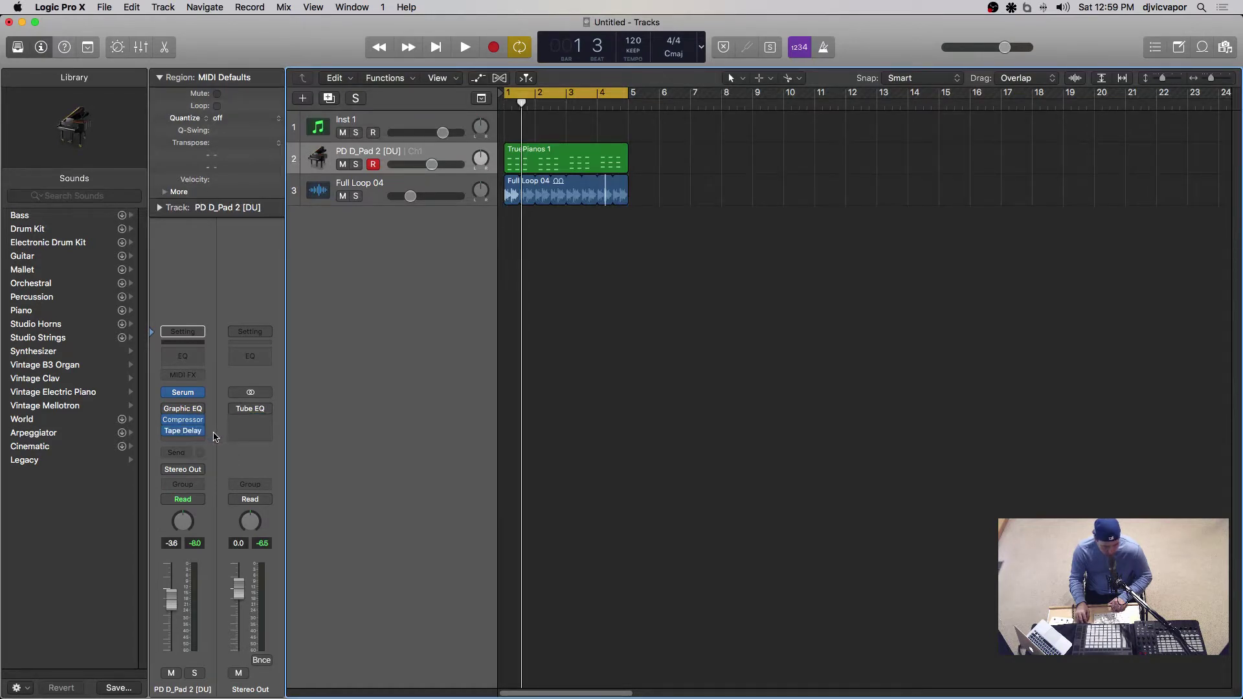
# Replace the Graphic EQ insert on the PD D_Pad 2 channel with Phat FX and place its window over the arrangement
pyautogui.press('space')
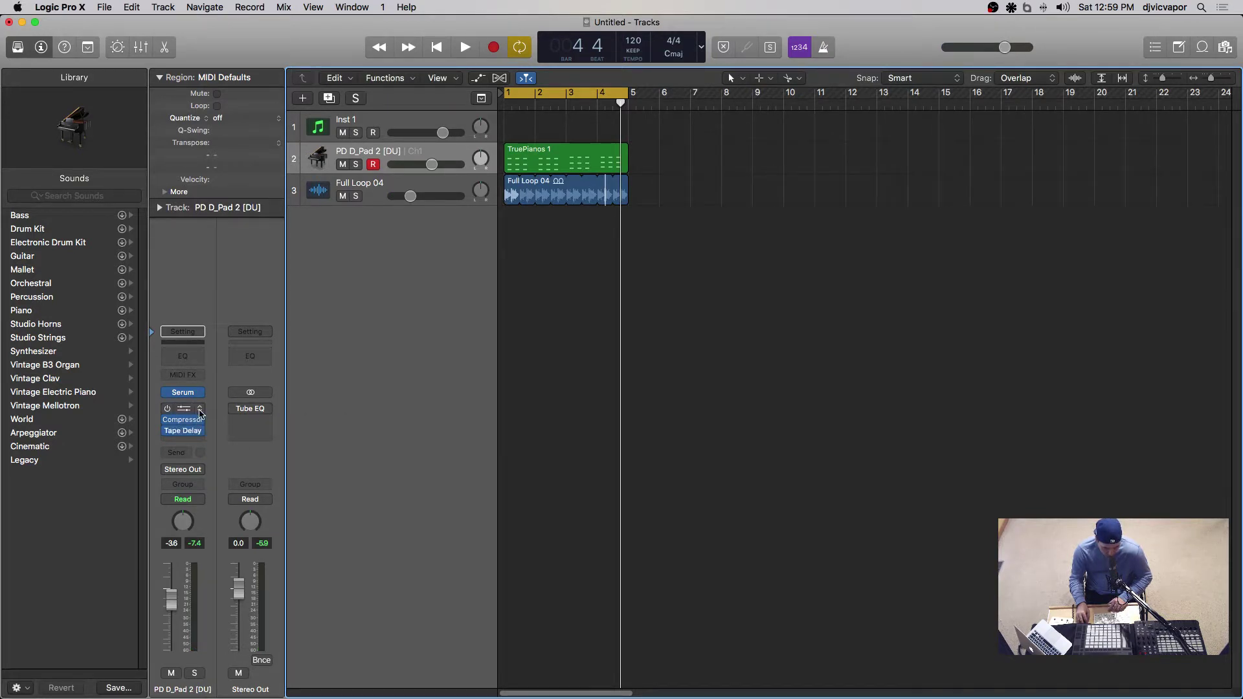
pyautogui.click(200, 414)
pyautogui.moveTo(223, 626)
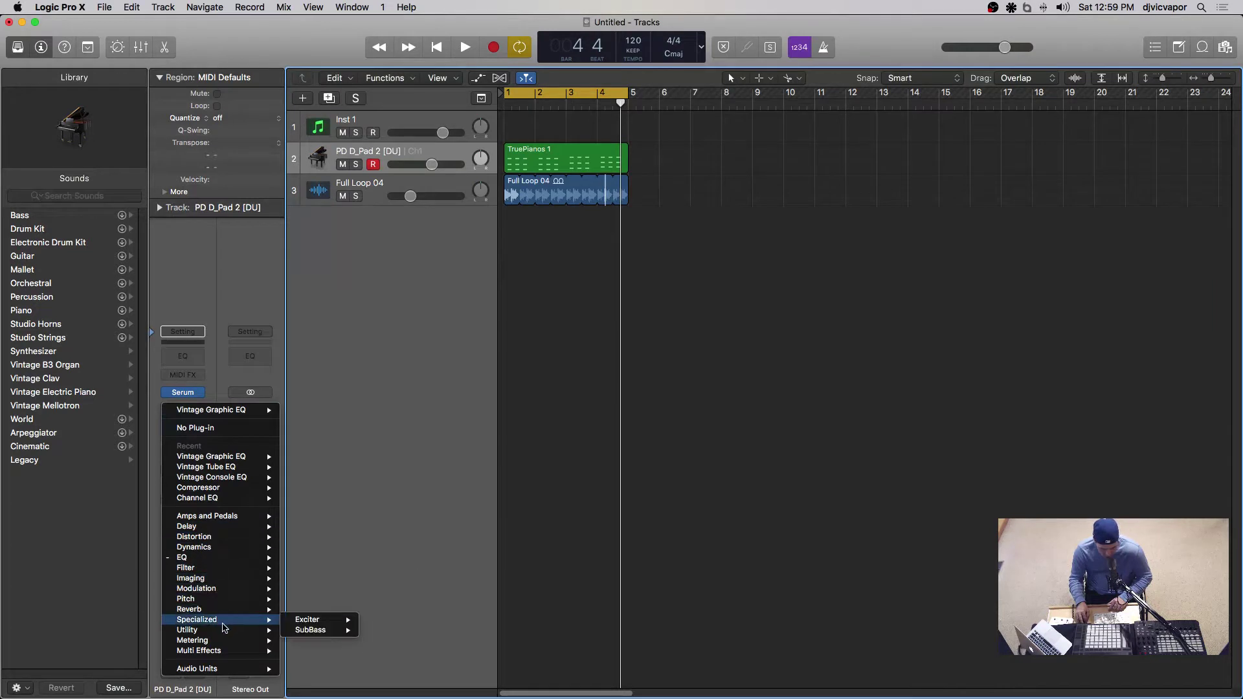
pyautogui.moveTo(218, 651)
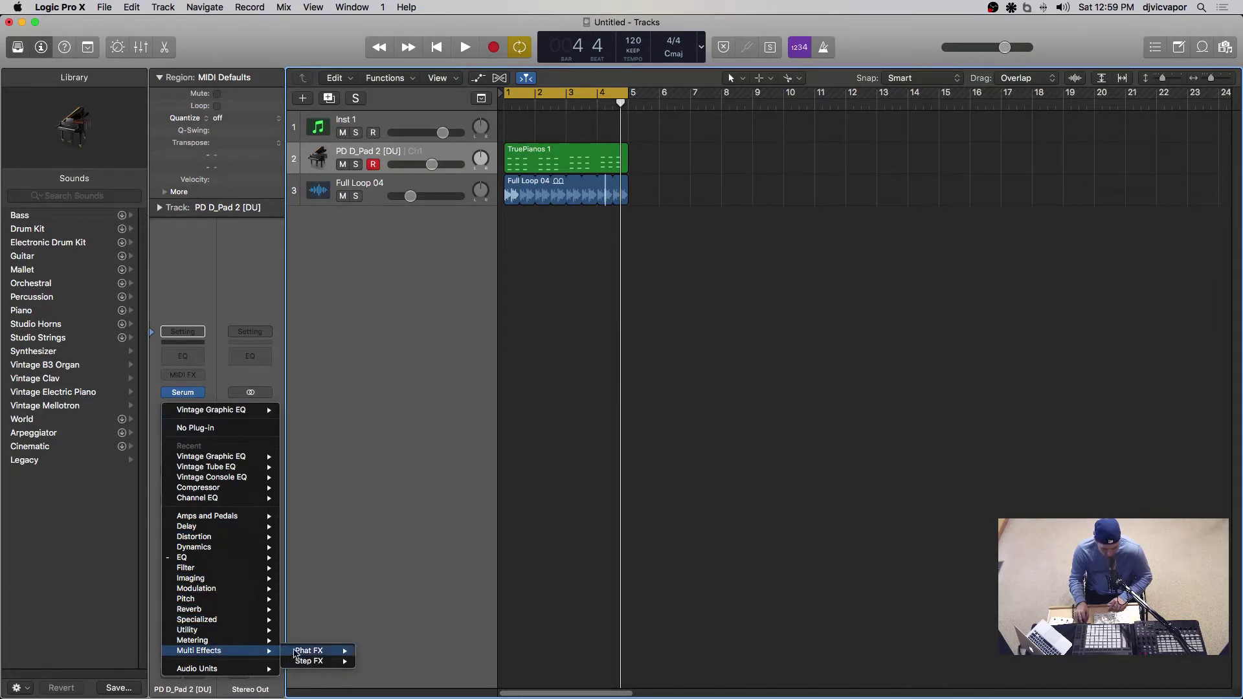
pyautogui.moveTo(304, 652)
pyautogui.click(381, 651)
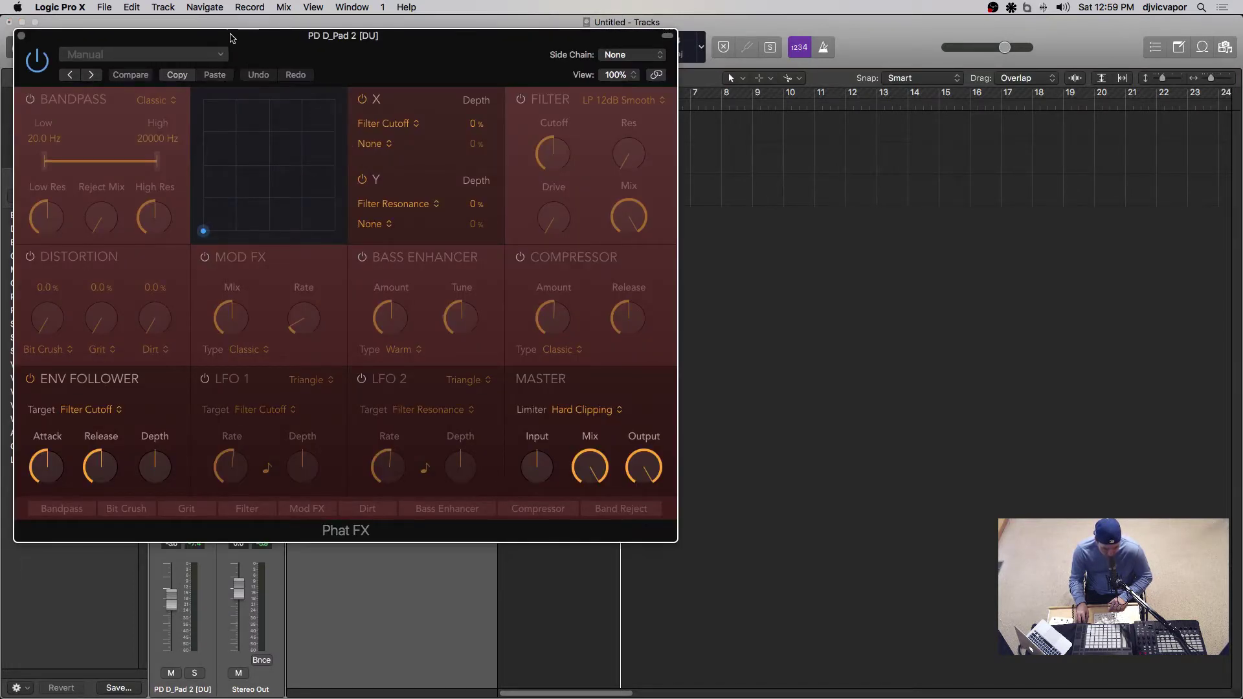
pyautogui.moveTo(230, 38); pyautogui.dragTo(549, 156)
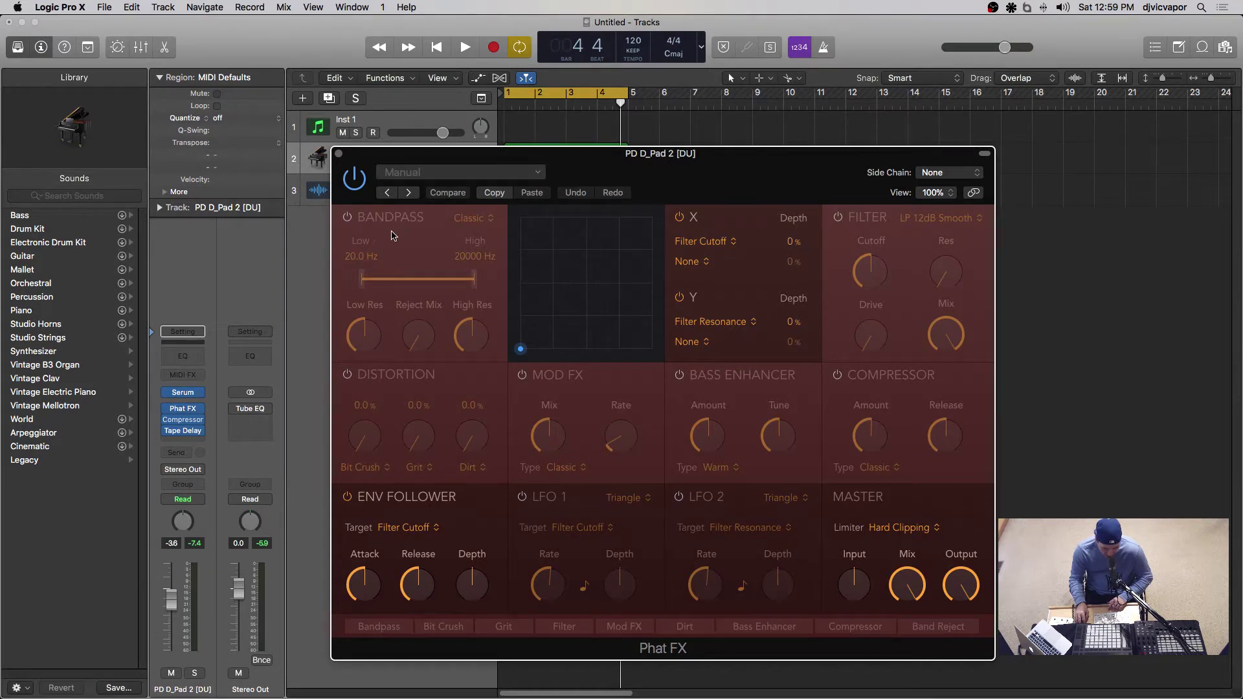
# Play the loop with the PD D_Pad 2 track soloed and switch on the Bandpass section of Phat FX
pyautogui.press('space')
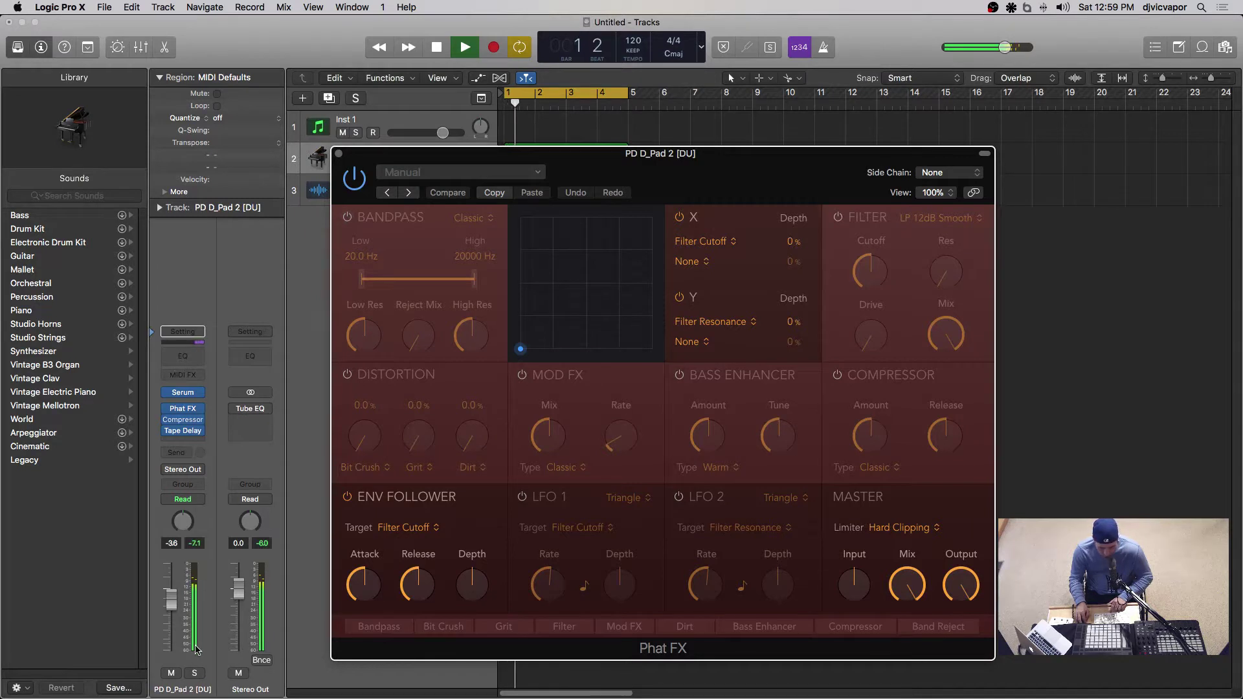
pyautogui.click(194, 673)
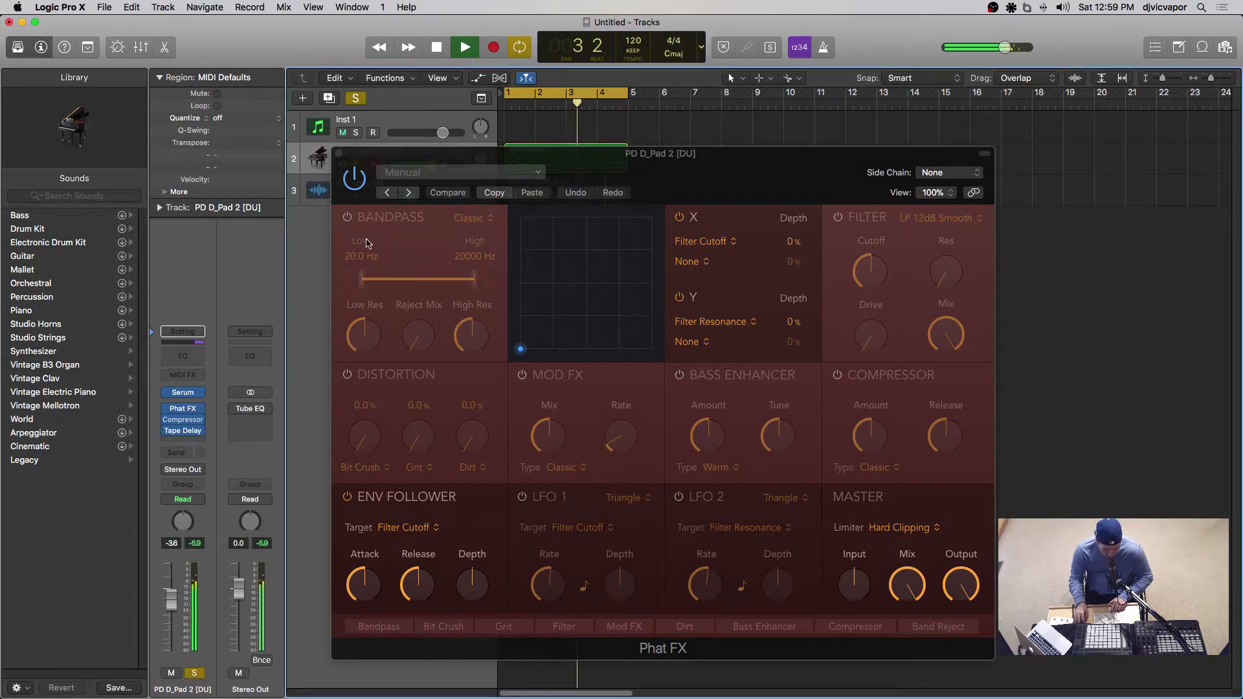
pyautogui.click(348, 218)
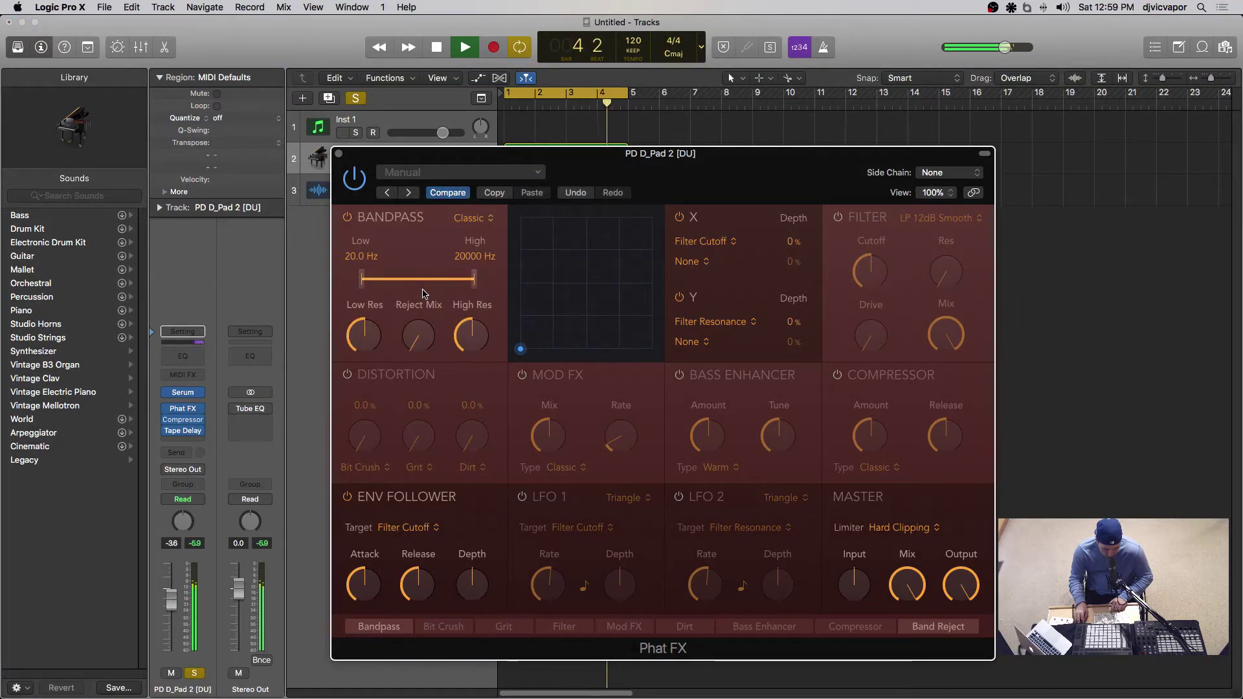
# Narrow and sweep the Bandpass range, leaving it at about 182 Hz low and 2588 Hz high with the Classic type
pyautogui.moveTo(425, 285); pyautogui.dragTo(369, 149)
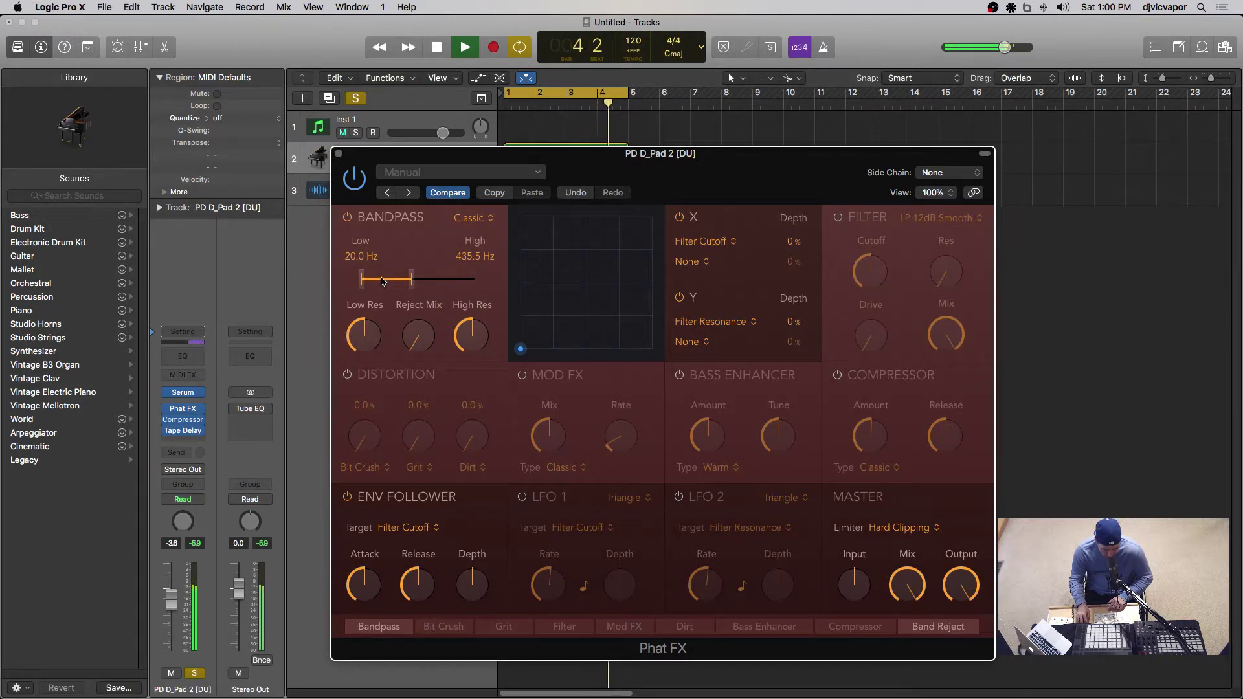
pyautogui.moveTo(382, 283)
pyautogui.mouseDown()
pyautogui.moveTo(385, 270)
pyautogui.moveTo(395, 285)
pyautogui.mouseUp()
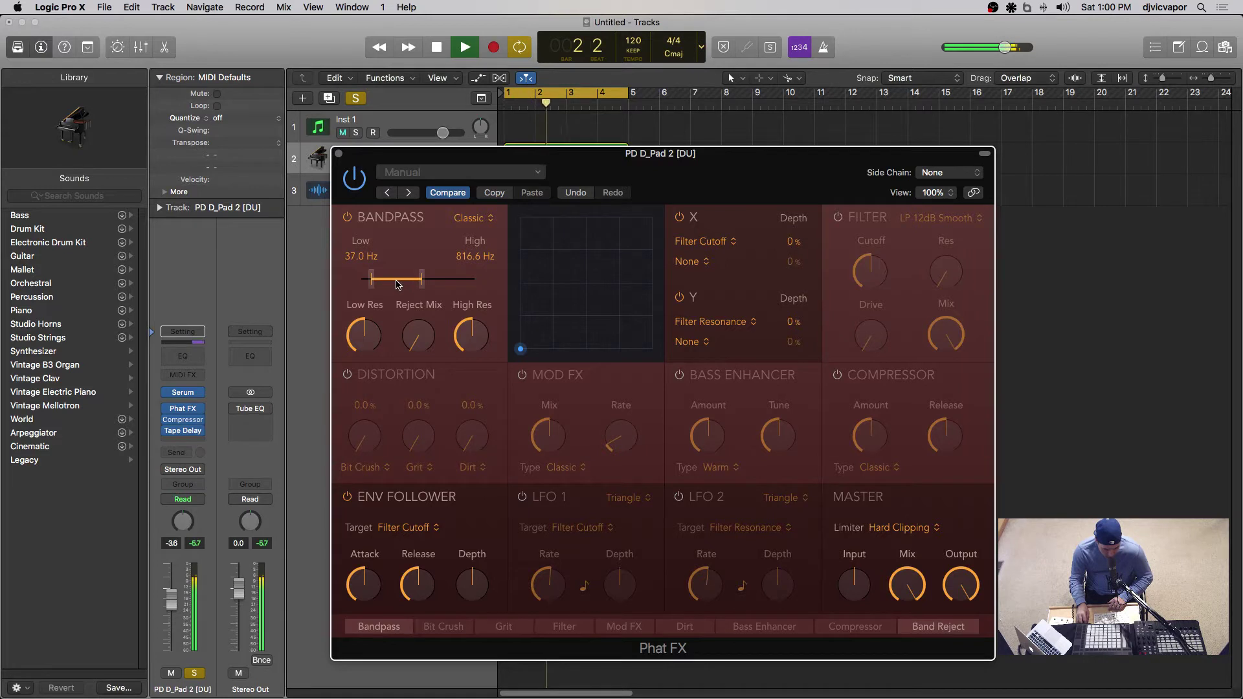
pyautogui.moveTo(397, 281)
pyautogui.mouseDown()
pyautogui.moveTo(441, 282)
pyautogui.moveTo(380, 286)
pyautogui.mouseUp()
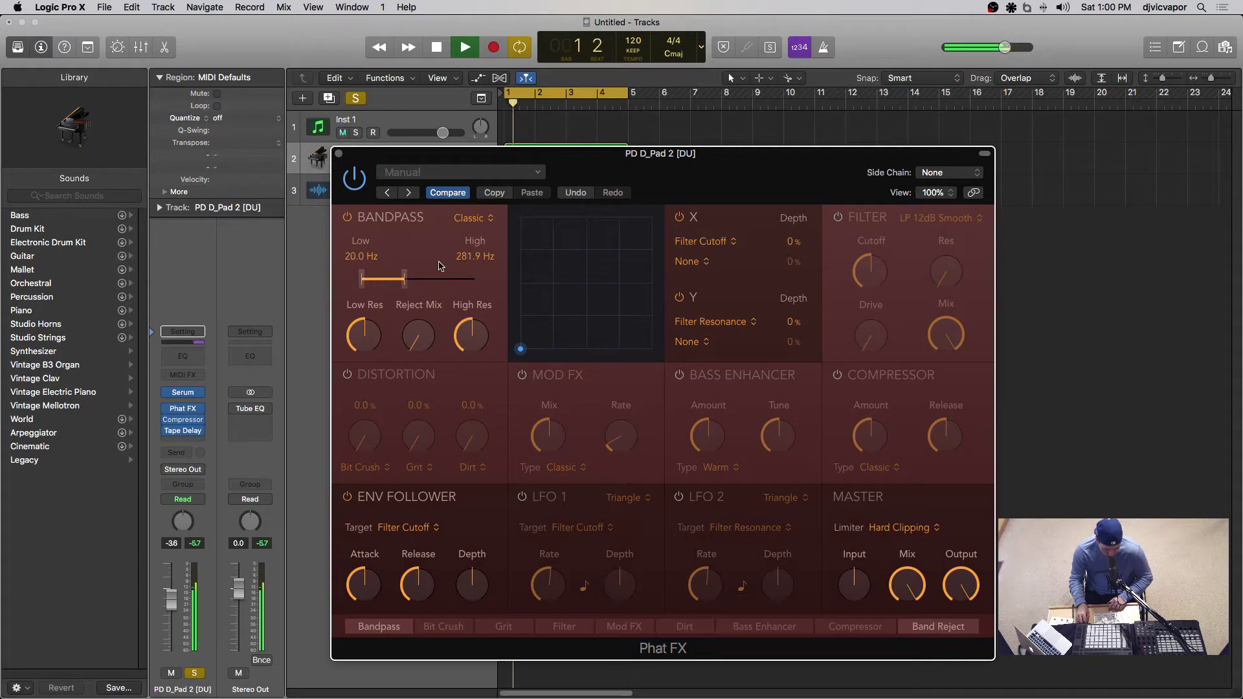
pyautogui.click(486, 220)
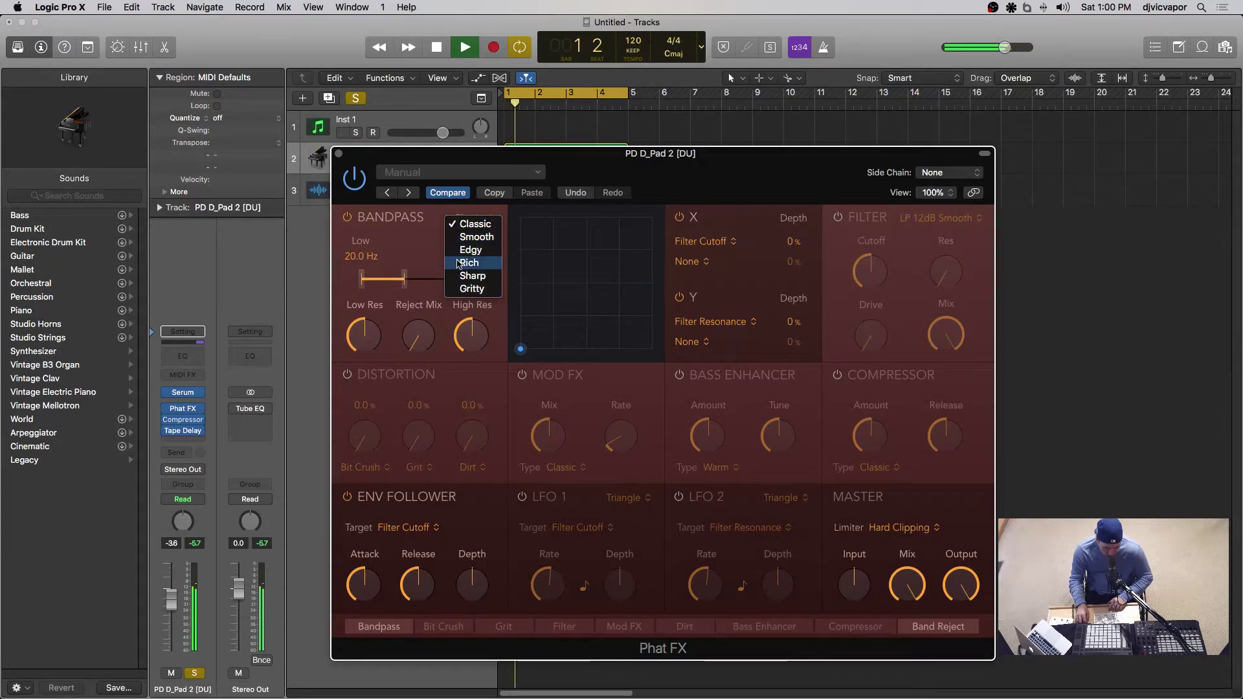
pyautogui.click(418, 253)
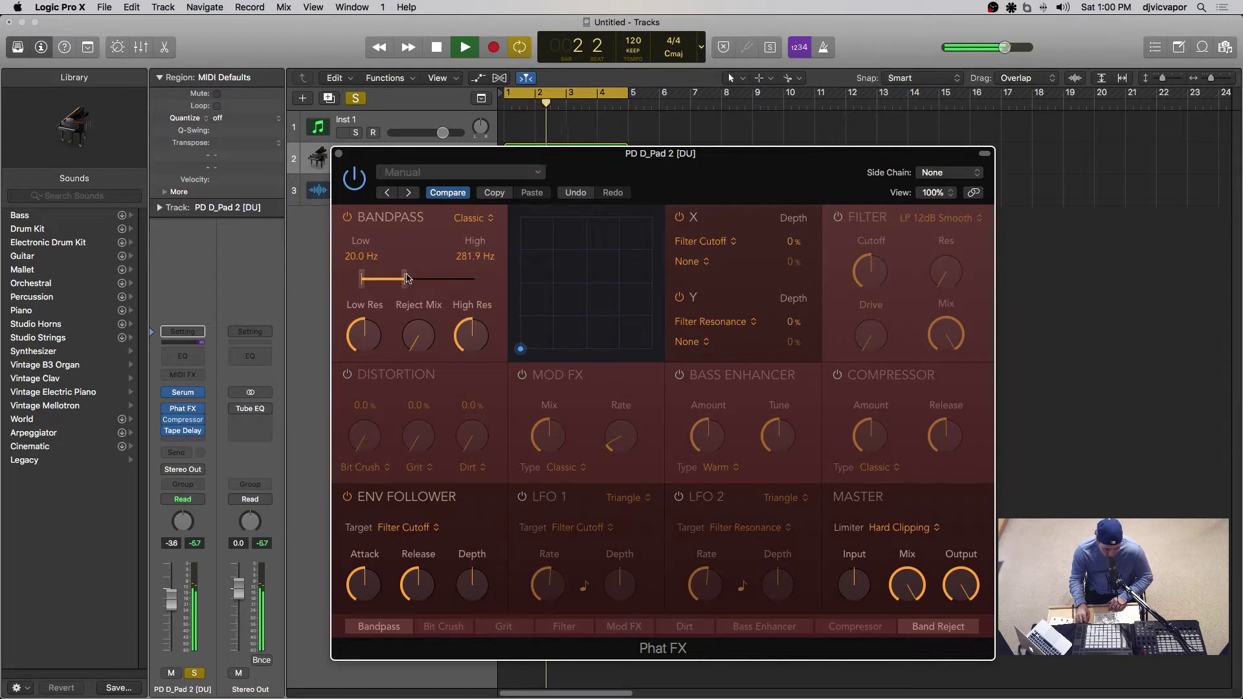
pyautogui.moveTo(394, 279); pyautogui.dragTo(421, 249)
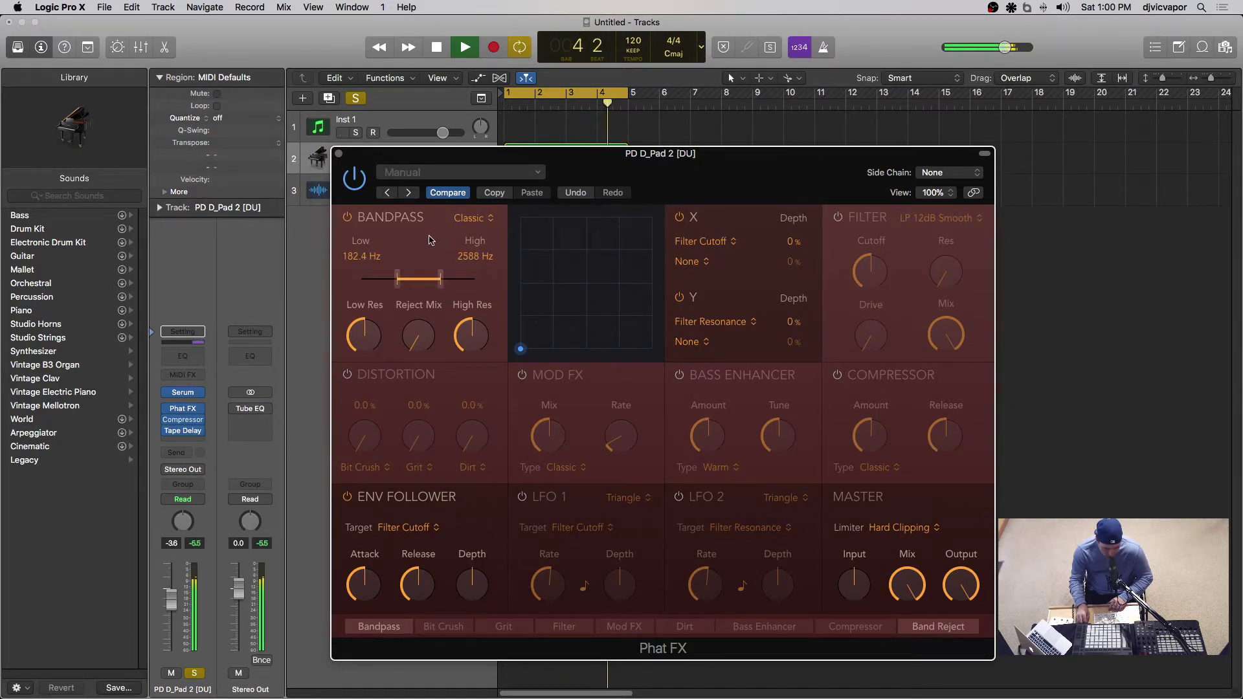
# Adjust the Bandpass low and high resonance to slightly above half
pyautogui.moveTo(387, 329)
pyautogui.moveTo(381, 337); pyautogui.dragTo(368, 377)
pyautogui.keyDown('alt'); pyautogui.click(364, 334); pyautogui.keyUp('alt')
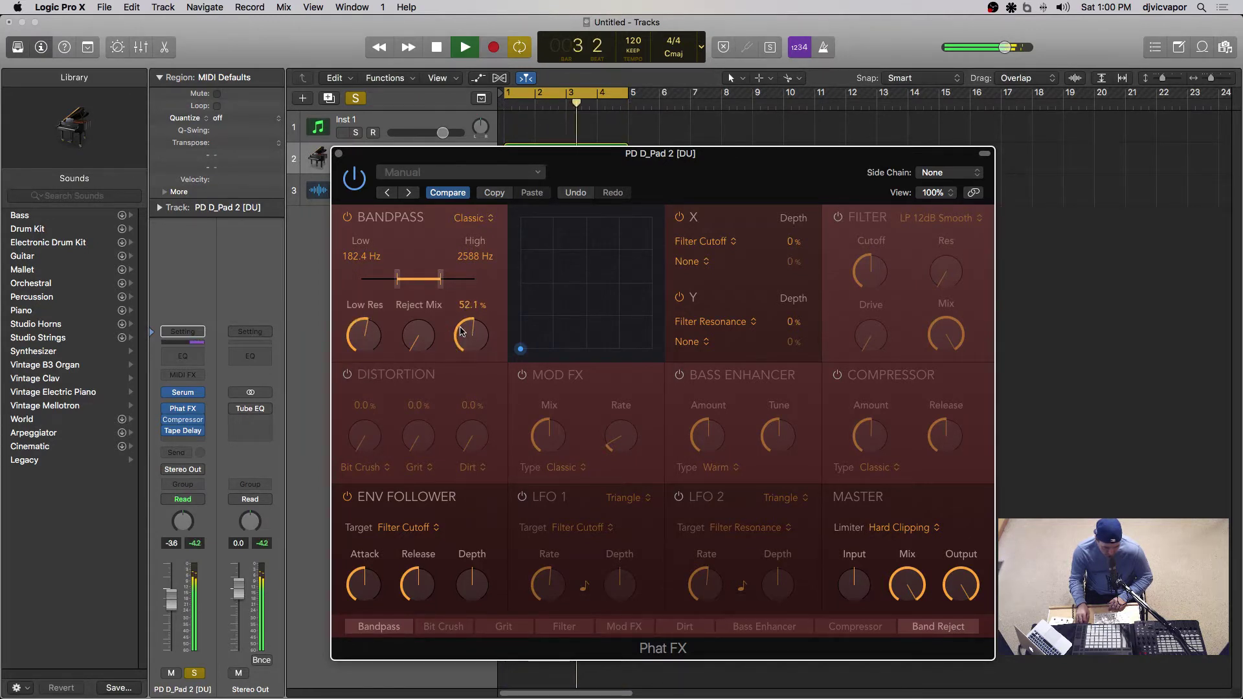
# Try the Bandpass Reject Mix at about 57%, bring it back down and switch the Bandpass section off
pyautogui.moveTo(410, 337)
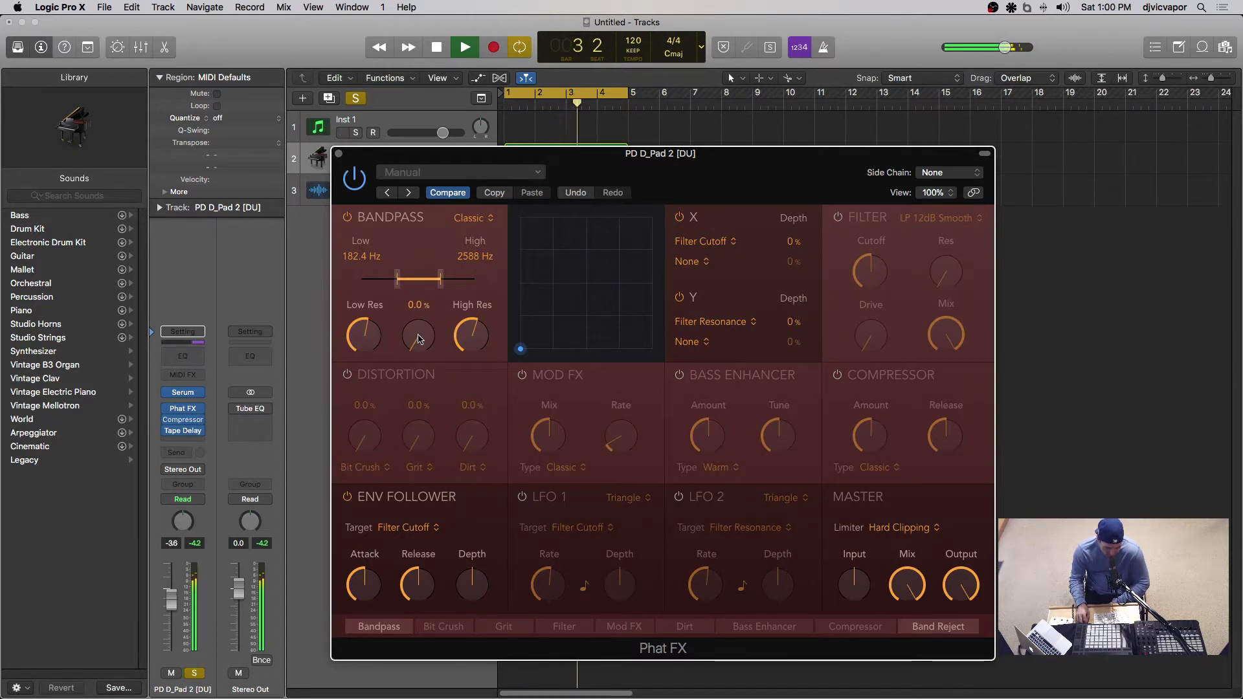
pyautogui.scroll(10, 418, 341)
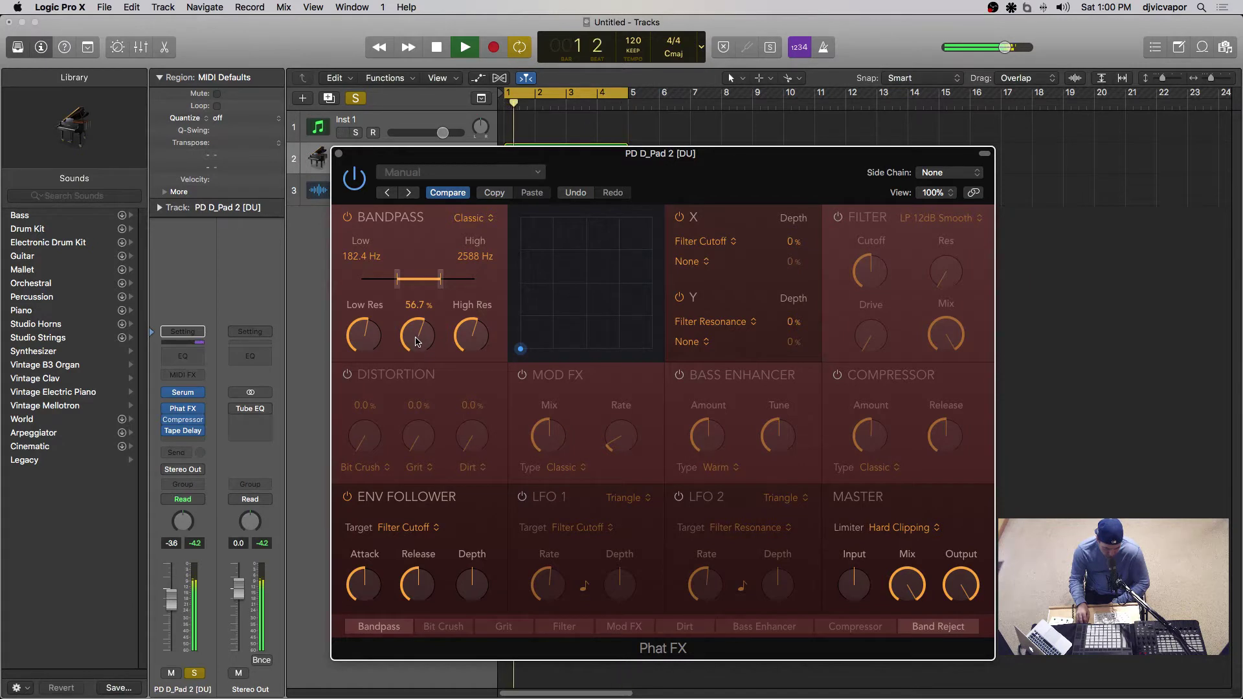
pyautogui.moveTo(418, 341); pyautogui.dragTo(422, 438)
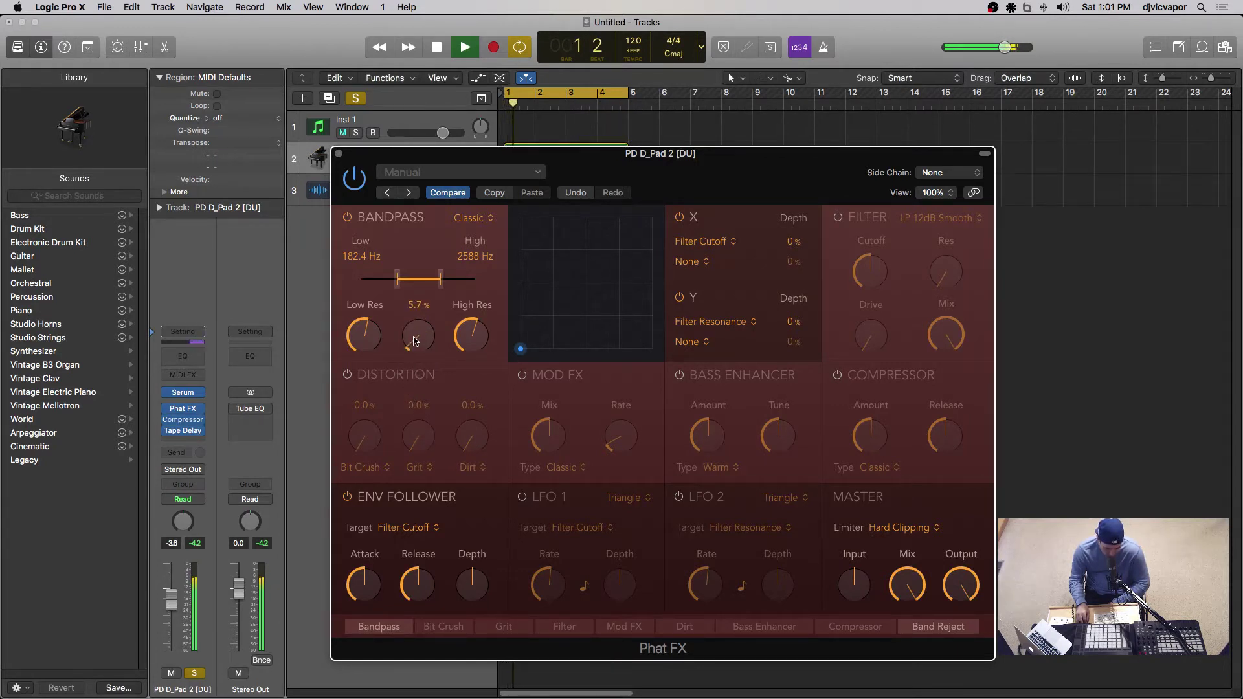
pyautogui.click(348, 217)
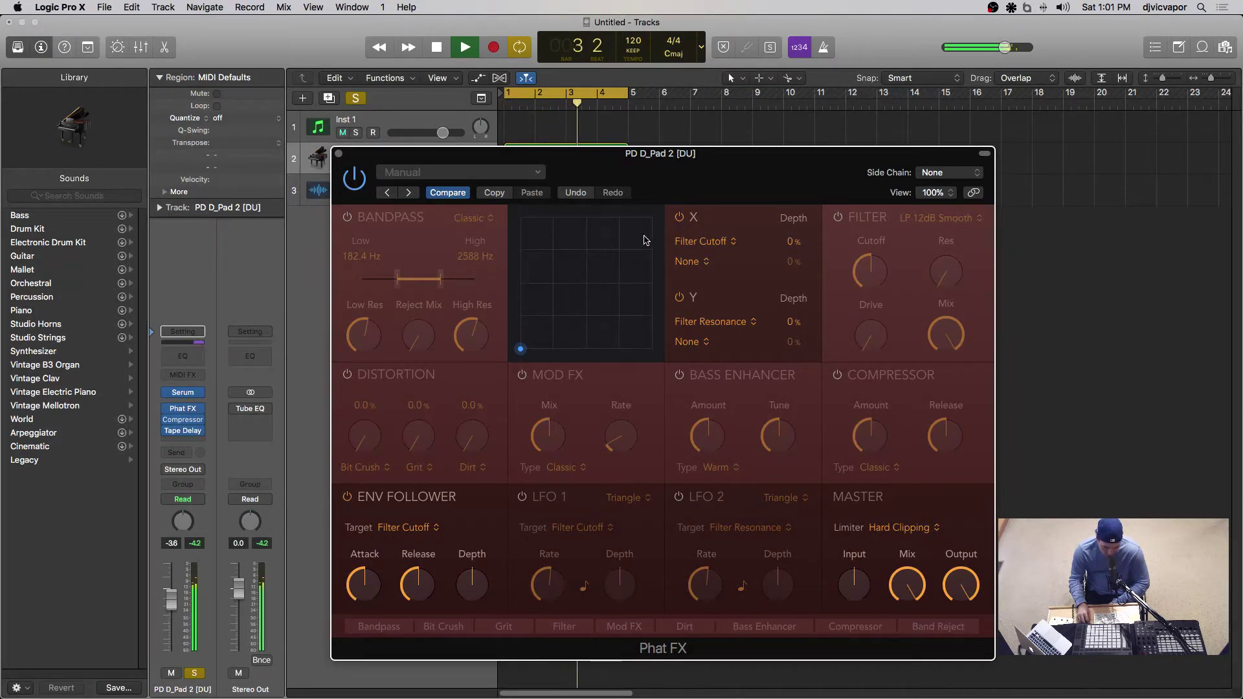
# Switch the X and Y modulation axes off and back on
pyautogui.click(679, 219)
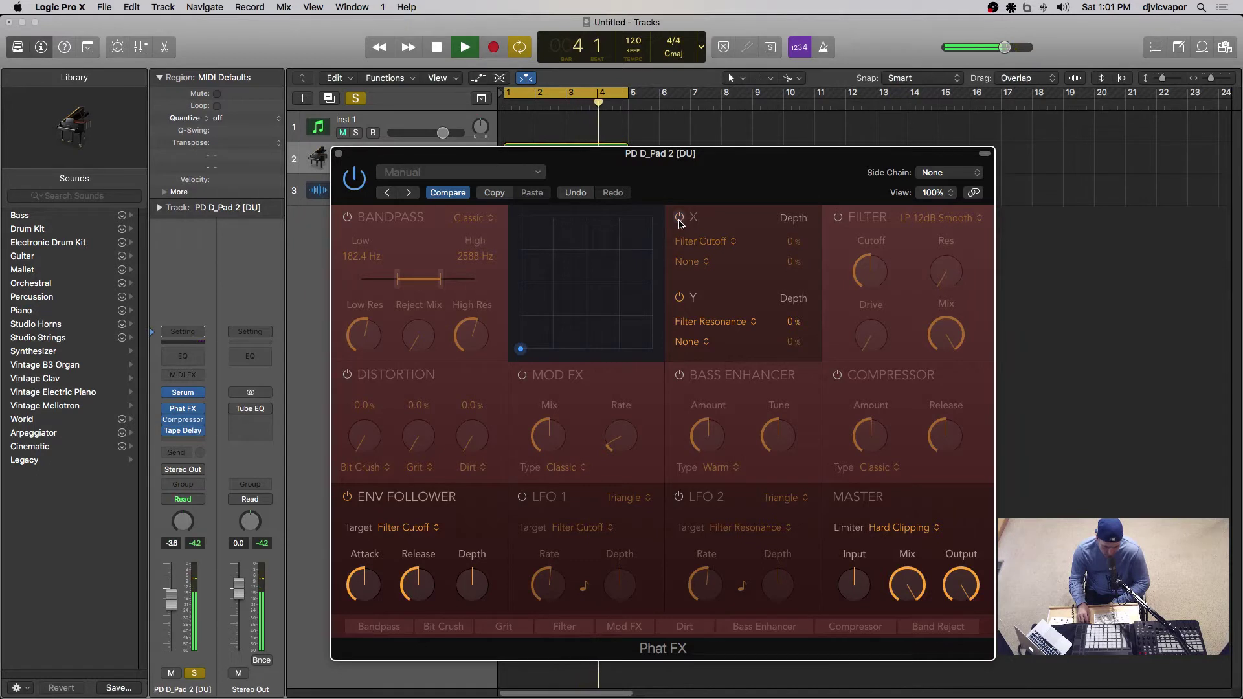
pyautogui.click(681, 298)
pyautogui.click(680, 298)
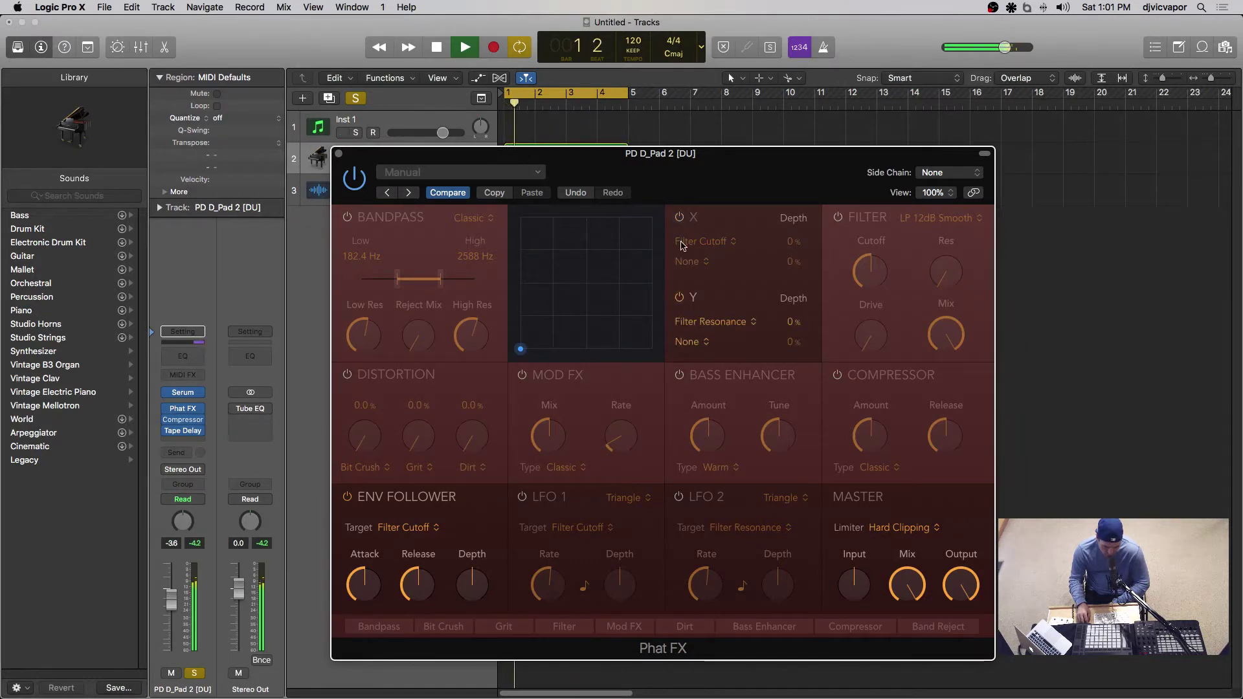
pyautogui.click(680, 218)
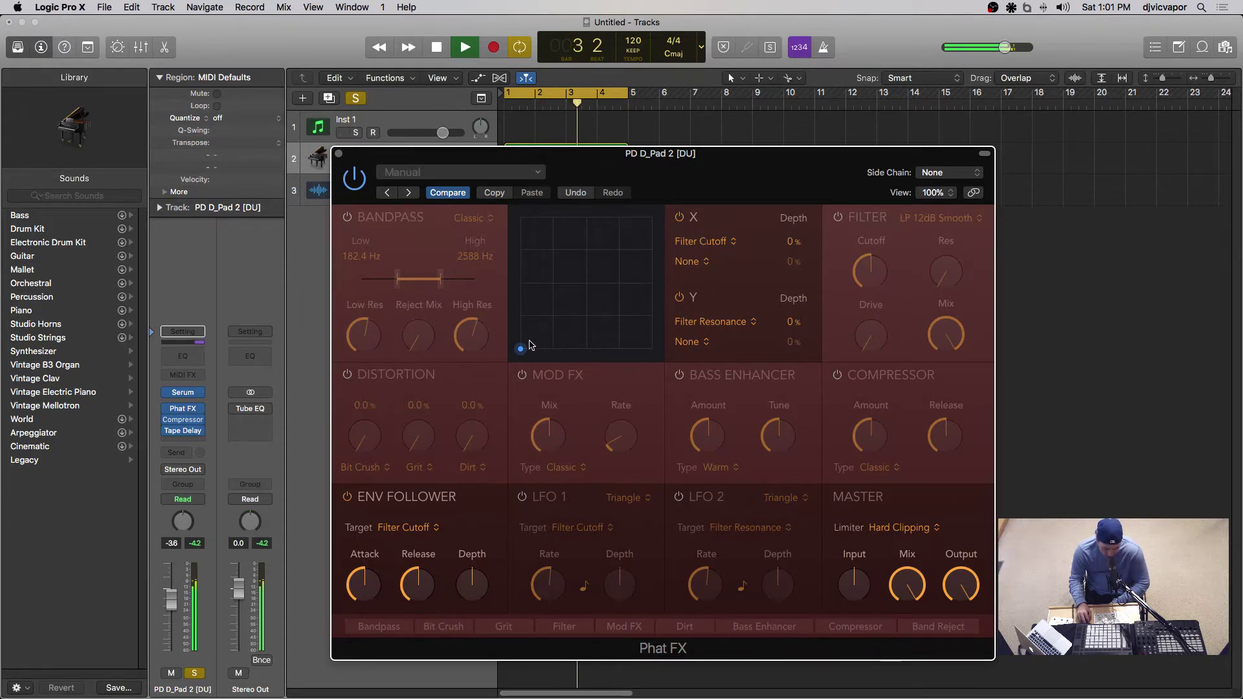
# Set the X Filter Cutoff depth to 50% and the Y Filter Resonance depth to 53%, with the XY puck near the pad's centre
pyautogui.moveTo(521, 349); pyautogui.dragTo(590, 285)
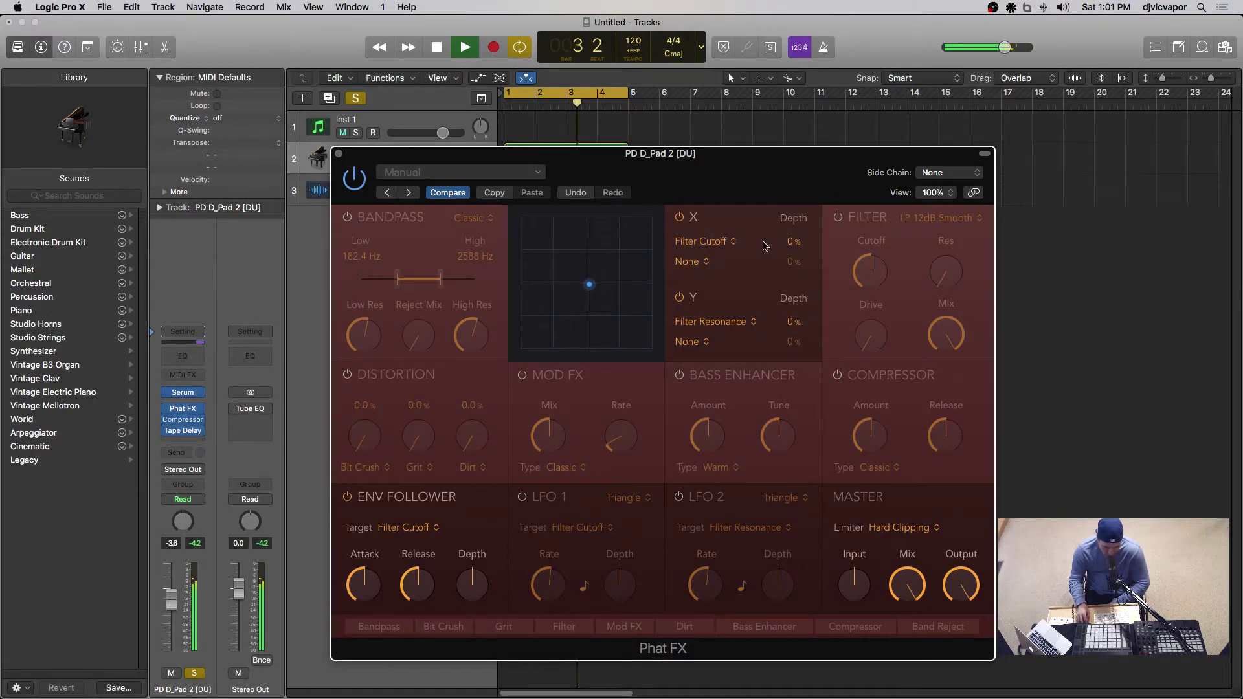
pyautogui.moveTo(790, 244); pyautogui.dragTo(785, 174)
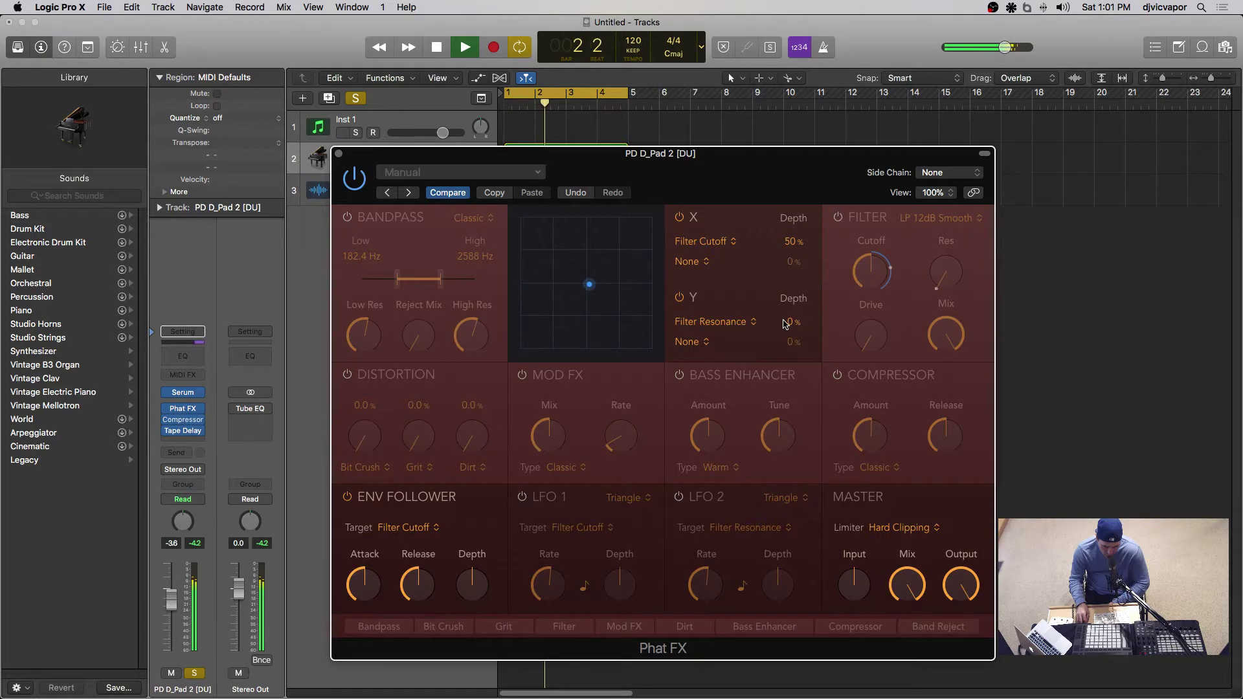
pyautogui.moveTo(786, 324); pyautogui.dragTo(779, 251)
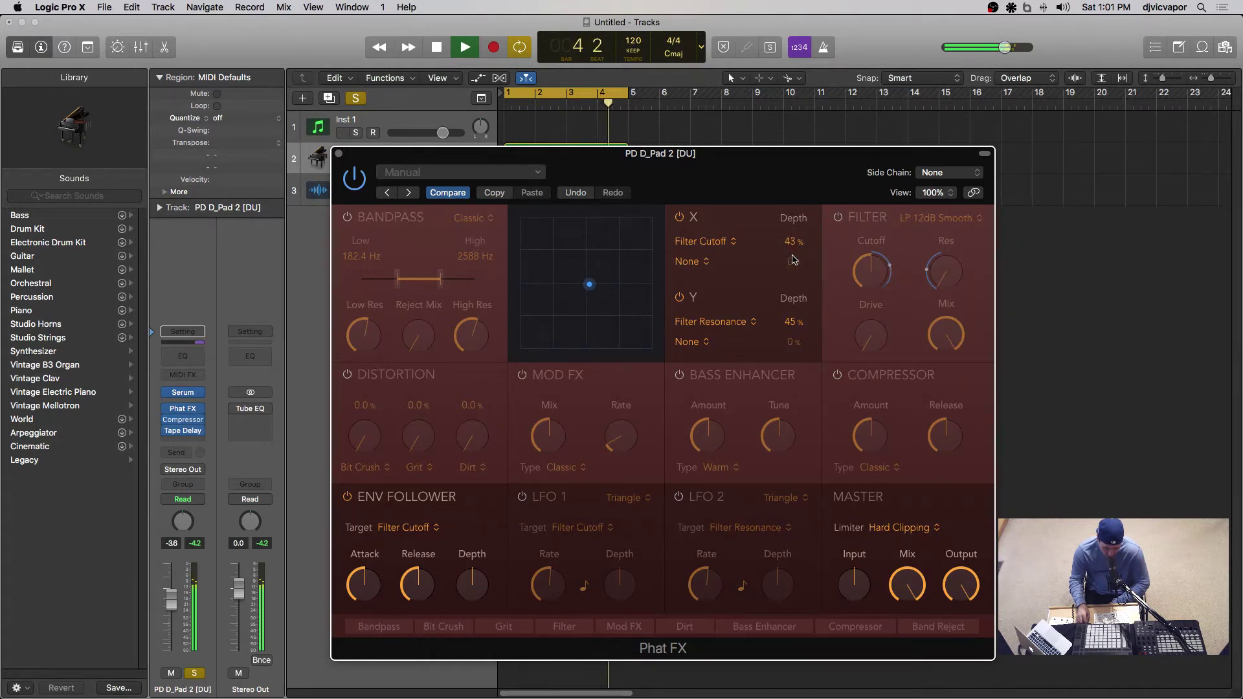
pyautogui.moveTo(793, 299); pyautogui.dragTo(790, 307)
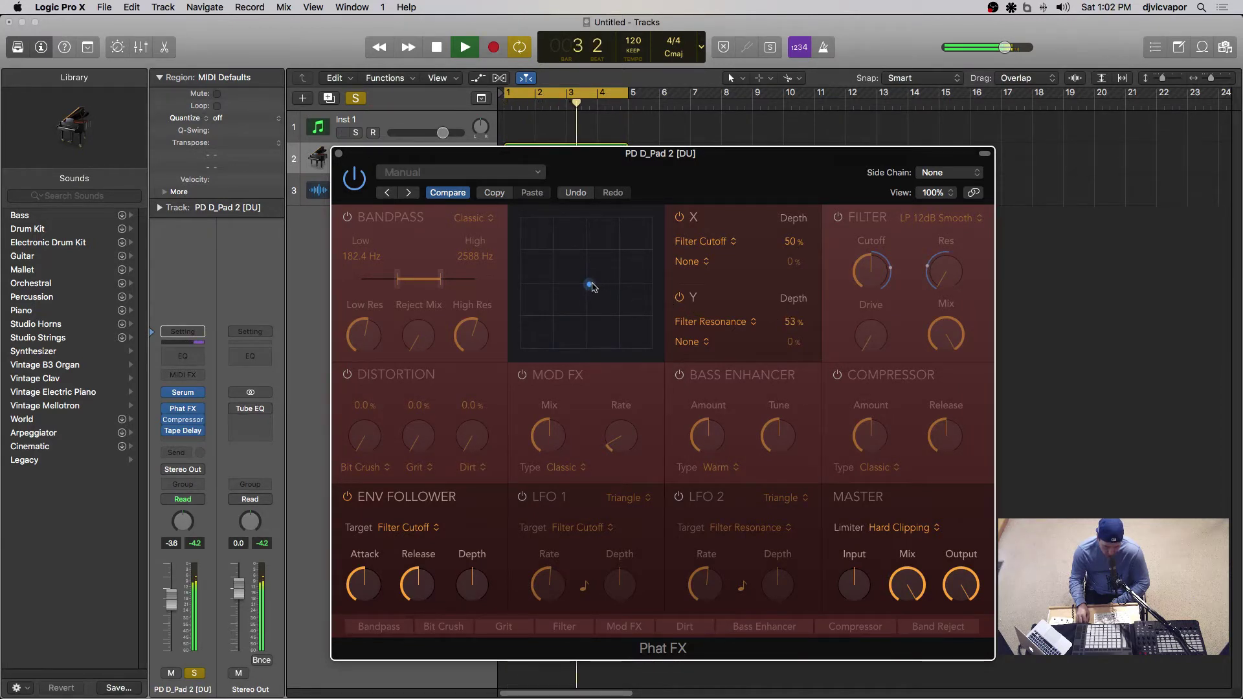
pyautogui.moveTo(590, 285)
pyautogui.mouseDown()
pyautogui.moveTo(569, 333)
pyautogui.moveTo(561, 294)
pyautogui.moveTo(626, 225)
pyautogui.moveTo(550, 233)
pyautogui.moveTo(590, 302)
pyautogui.mouseUp()
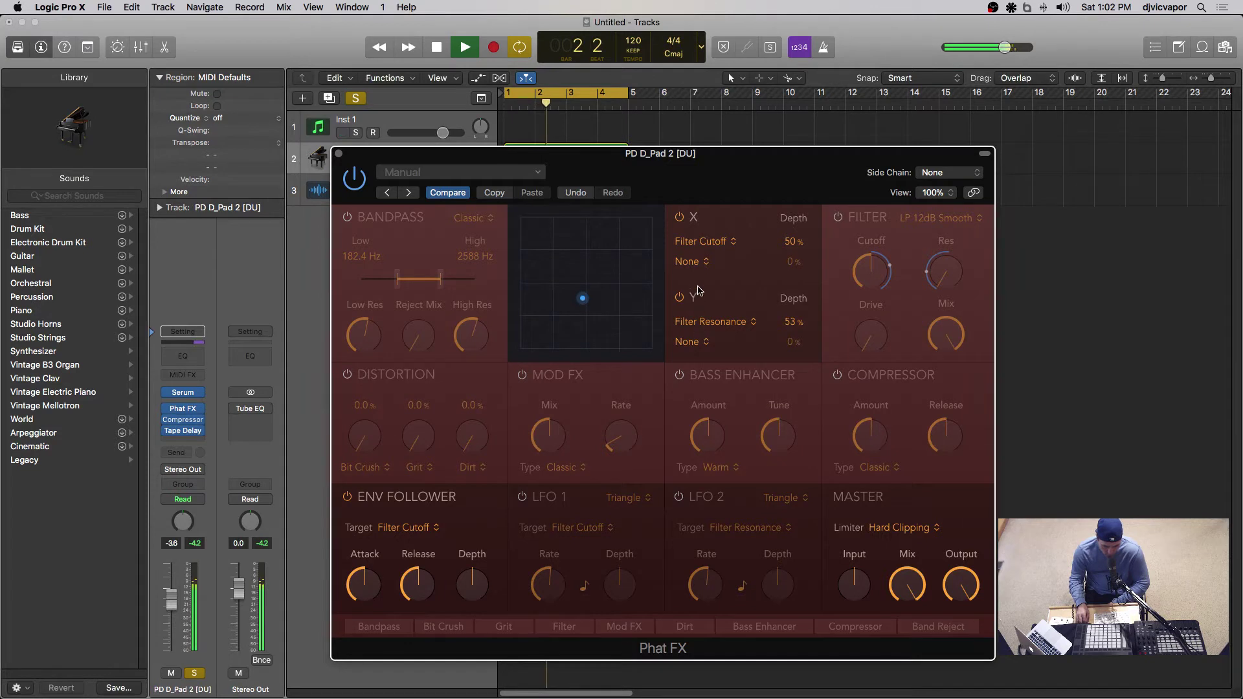
# Assign Filter Resonance as the second X target with a depth of 38%
pyautogui.click(708, 263)
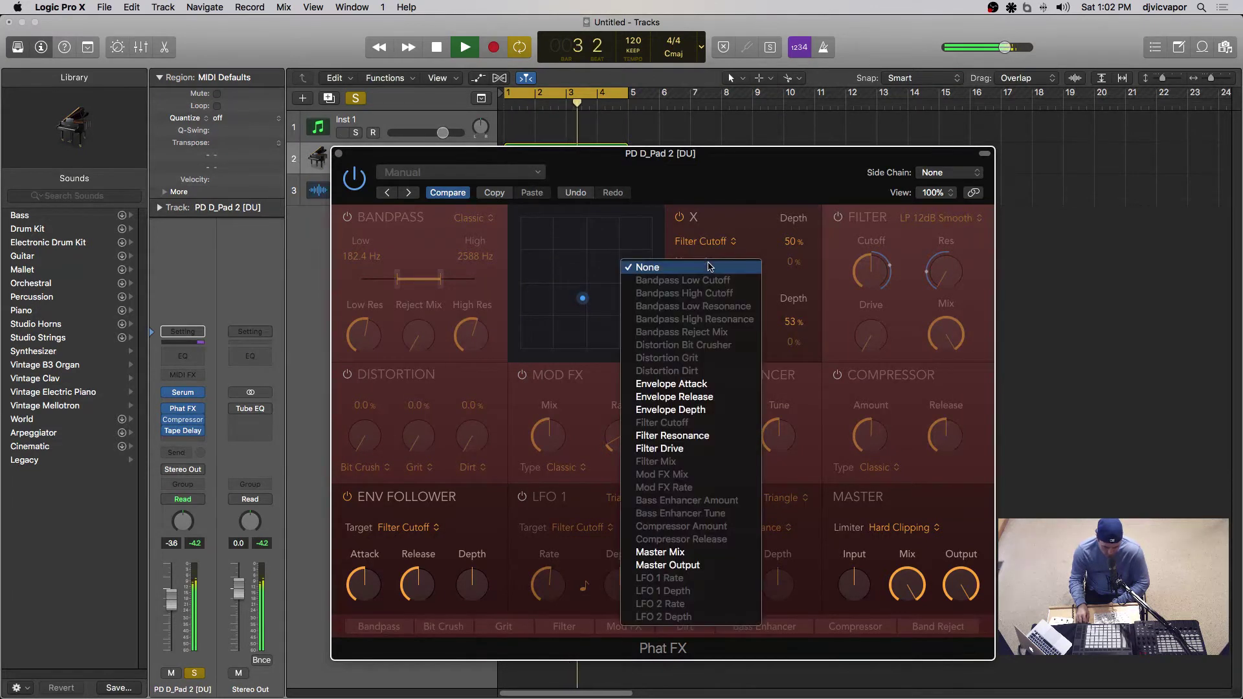
pyautogui.click(678, 440)
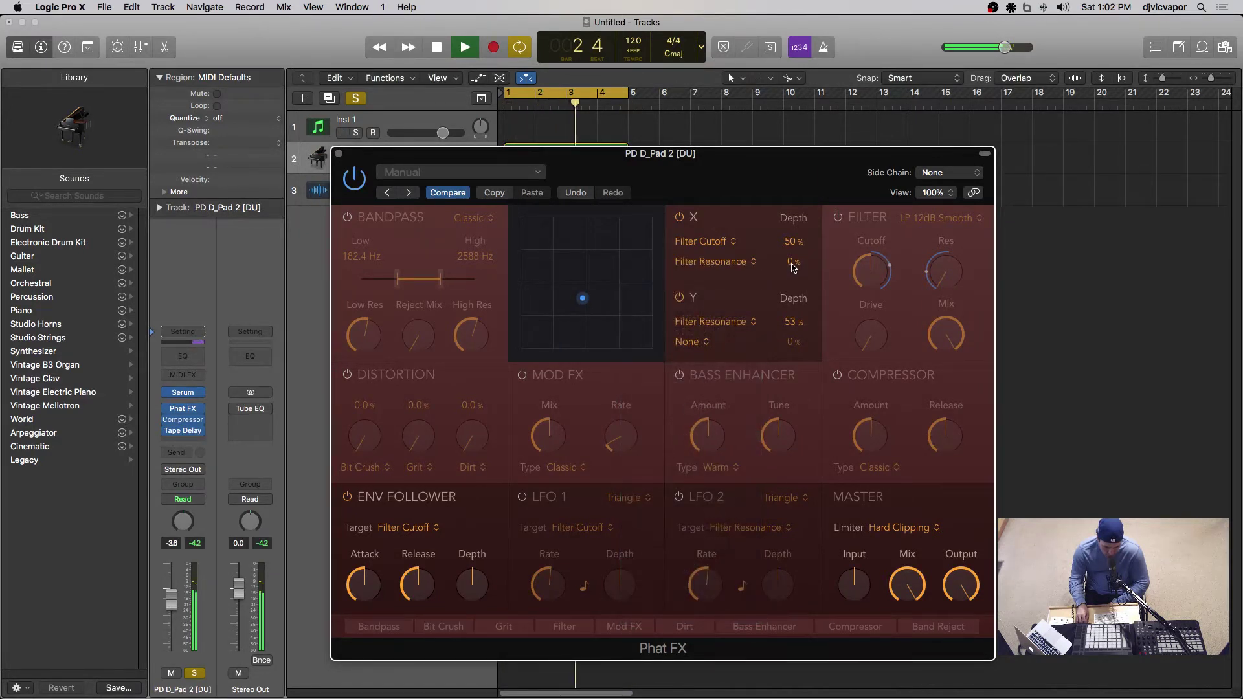
pyautogui.moveTo(793, 261); pyautogui.dragTo(797, 197)
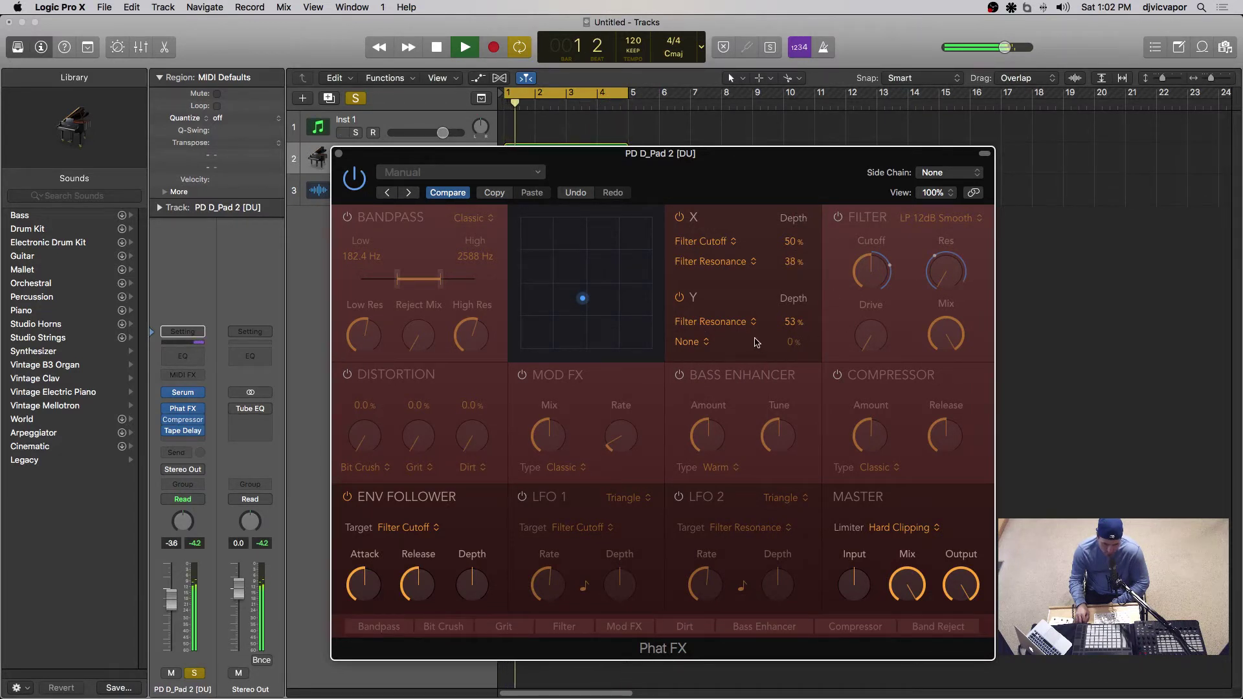
# Assign Filter Drive as the second Y target with a depth of 52%
pyautogui.click(712, 343)
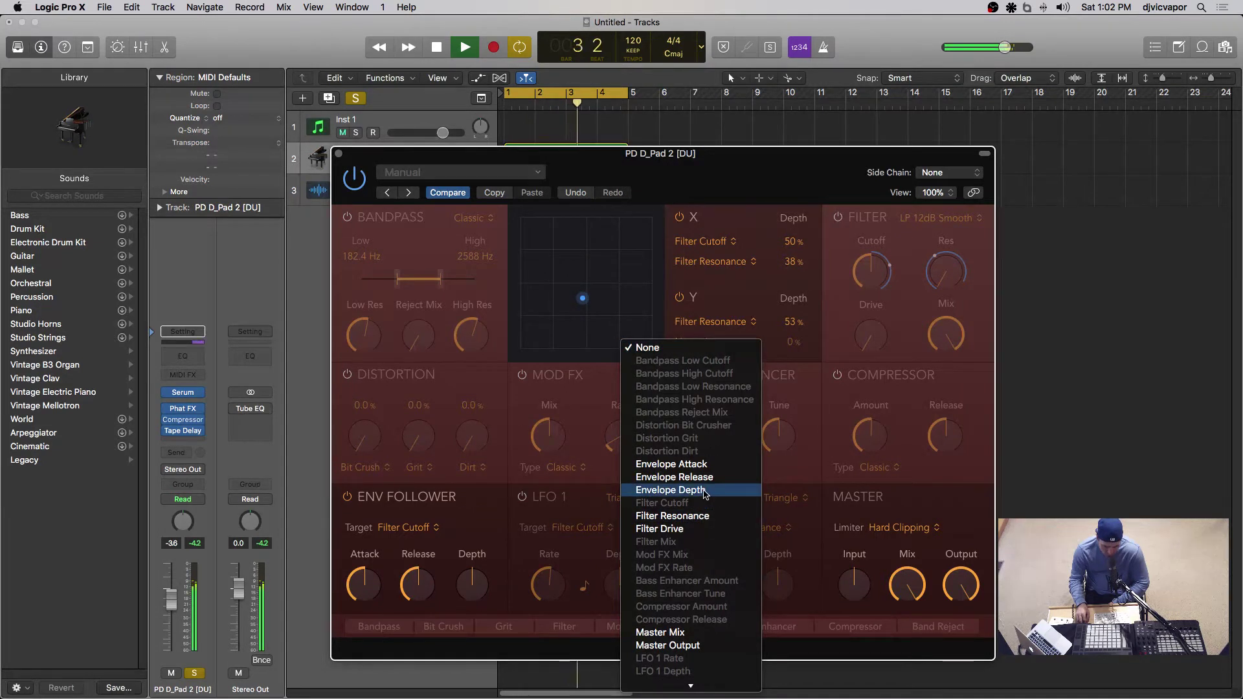
pyautogui.click(706, 528)
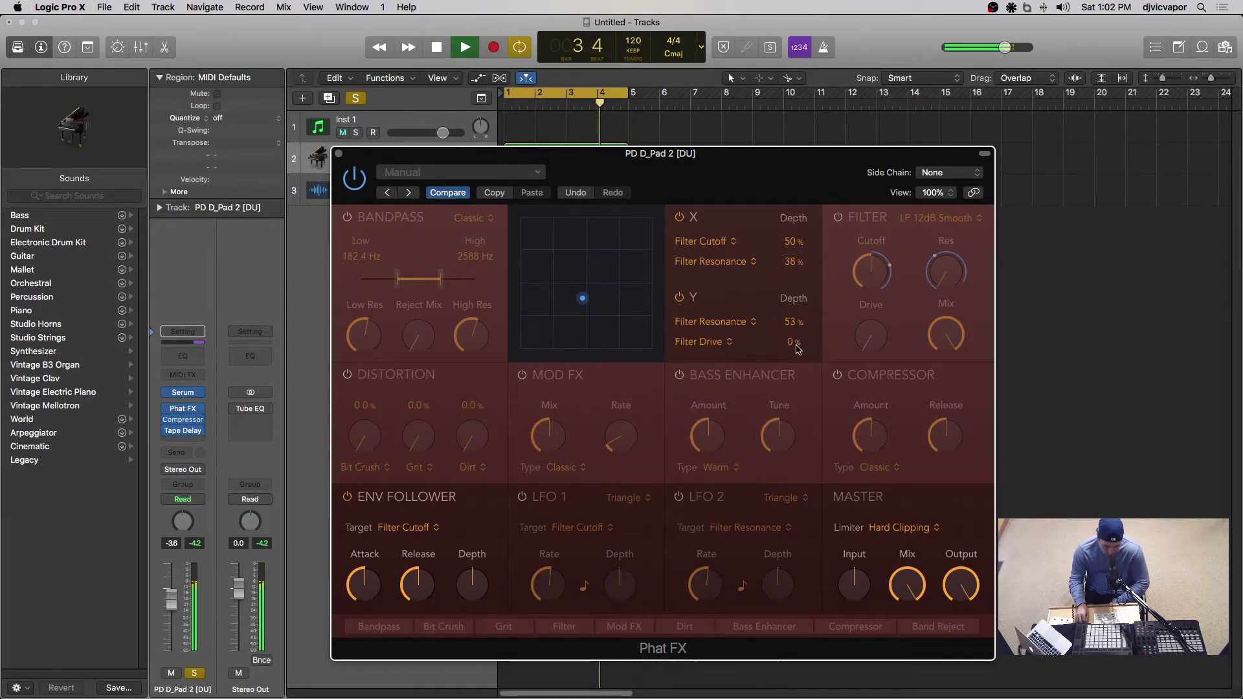
pyautogui.moveTo(796, 350); pyautogui.dragTo(798, 298)
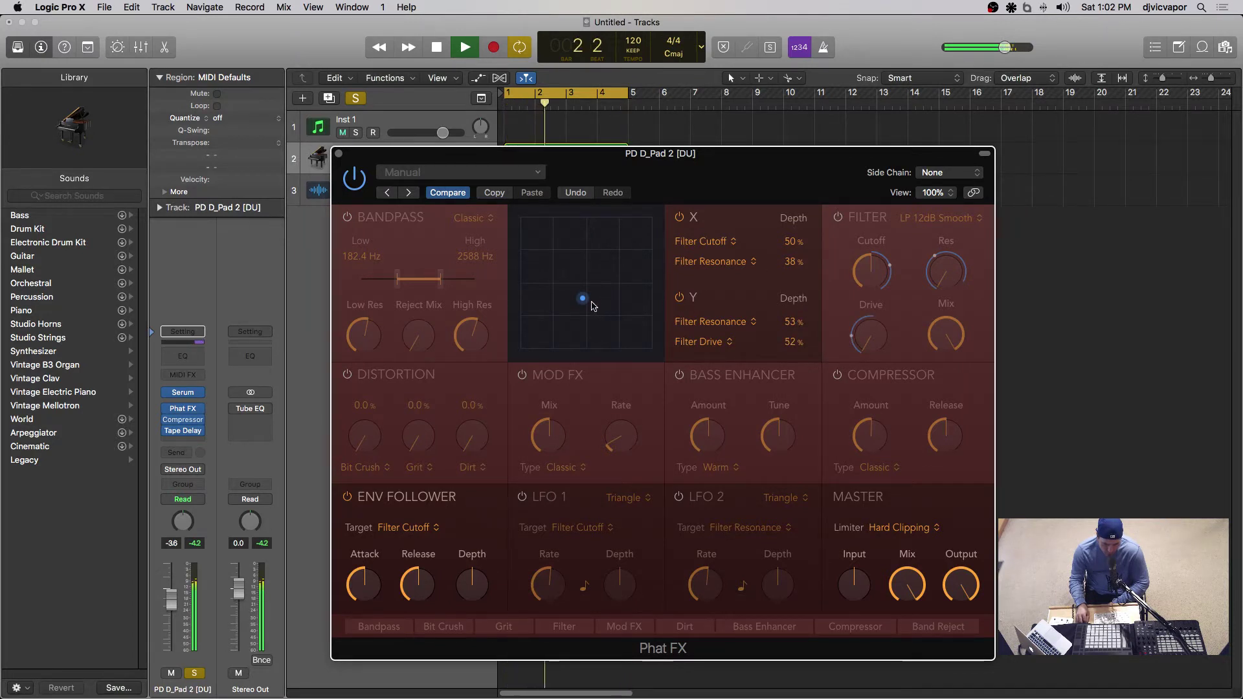
# Move the XY puck up and left of the pad's centre, with X Filter Cutoff depth at 100%, and switch on the Filter section
pyautogui.moveTo(583, 298); pyautogui.dragTo(569, 255)
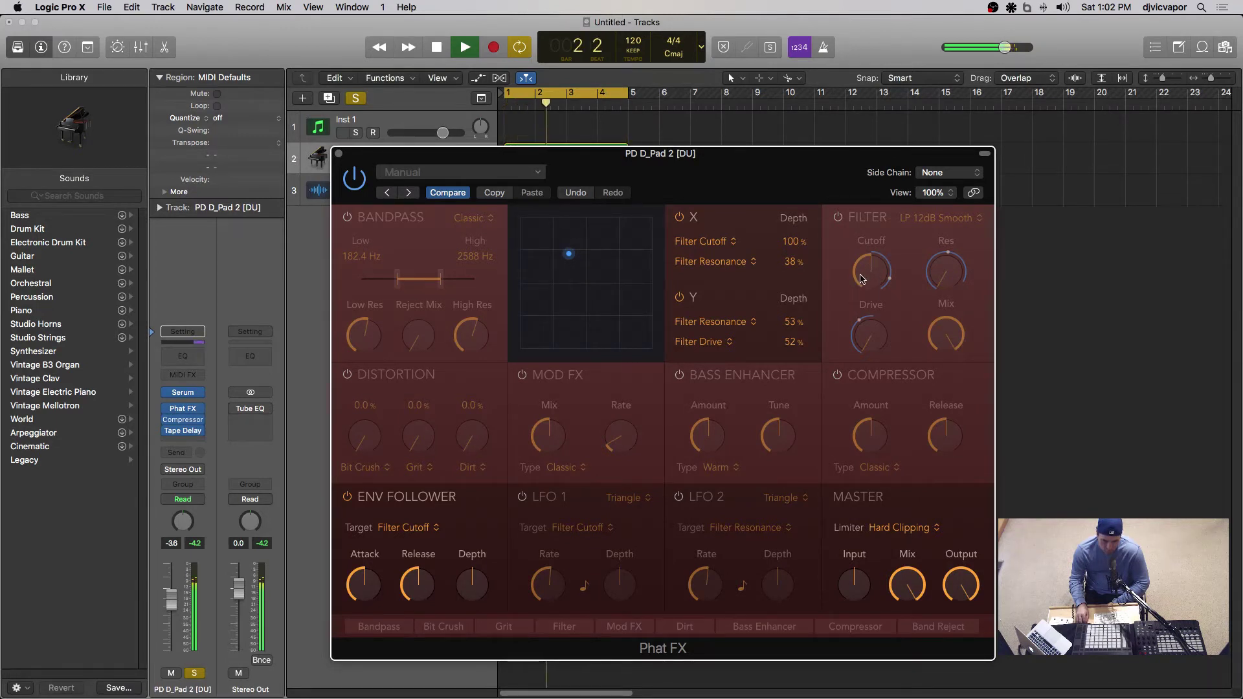
pyautogui.click(840, 218)
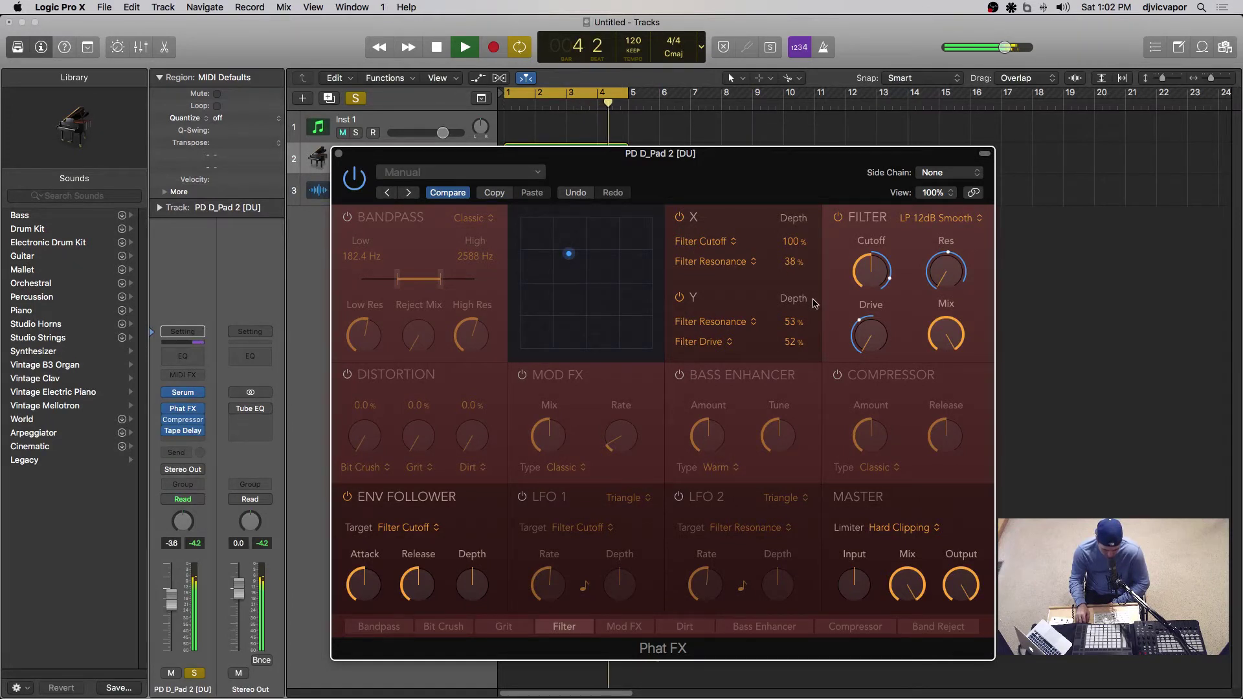
# Sweep the XY puck down to just below the pad's centre and change the first Y target to Filter Cutoff
pyautogui.moveTo(862, 287)
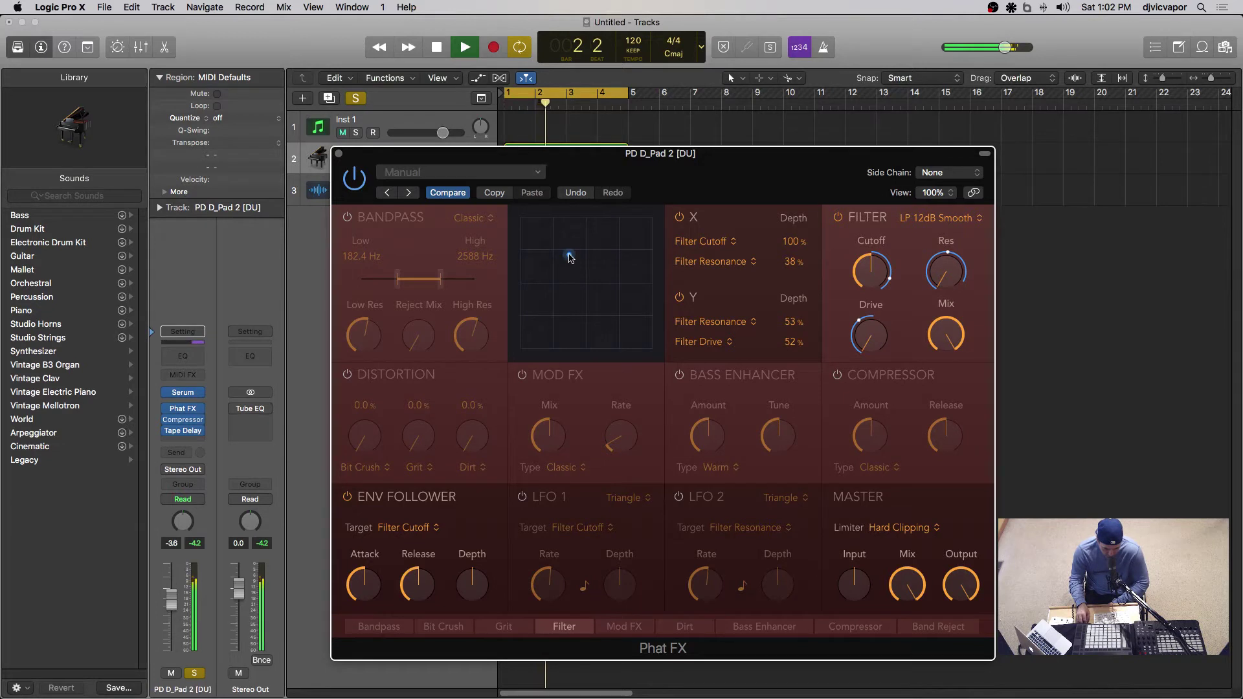
pyautogui.moveTo(571, 256); pyautogui.dragTo(590, 297)
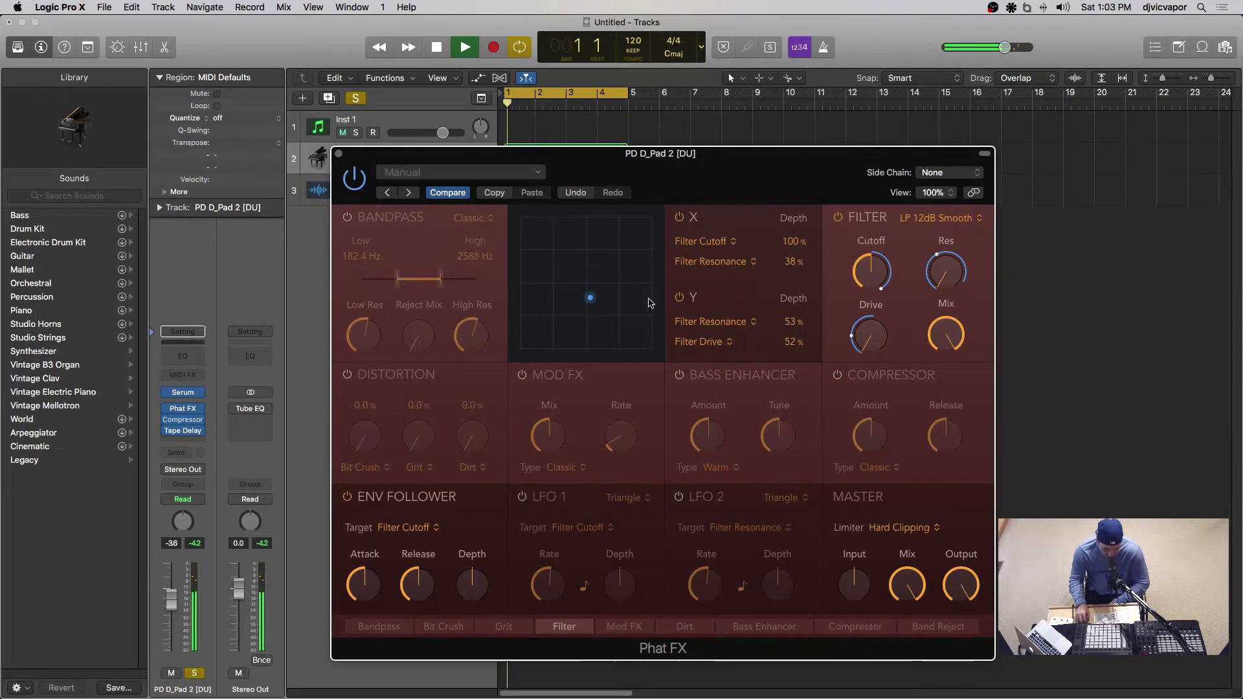
pyautogui.click(731, 324)
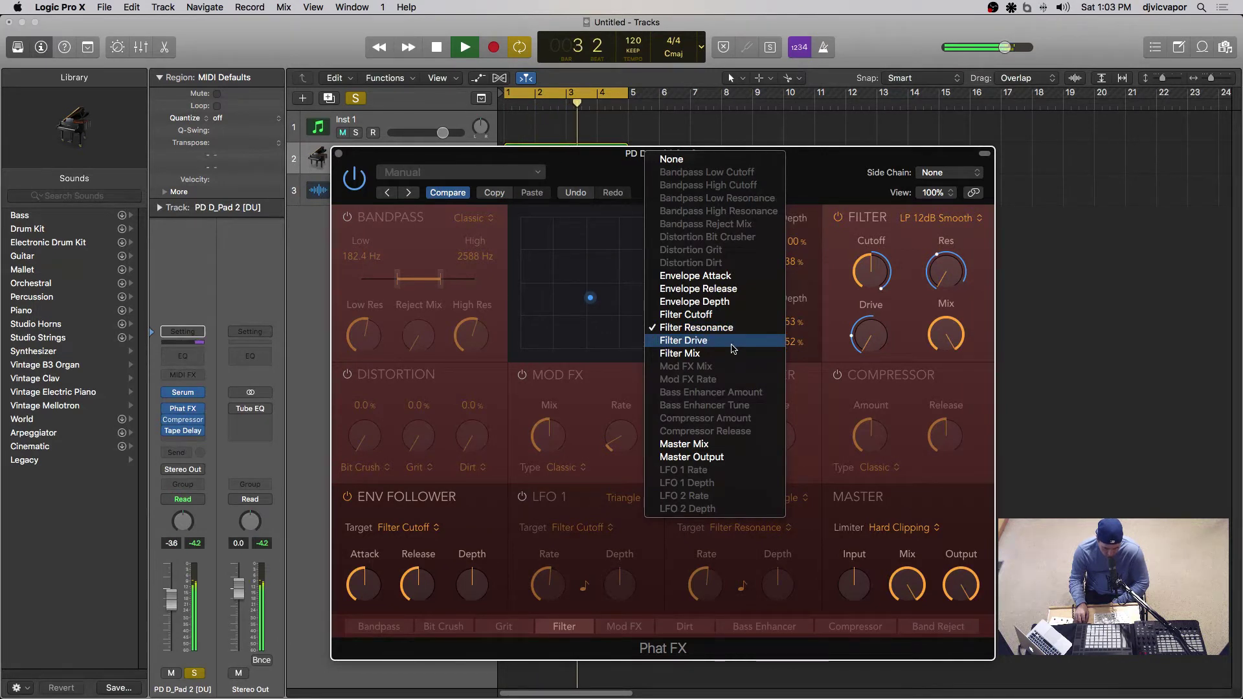
pyautogui.click(712, 341)
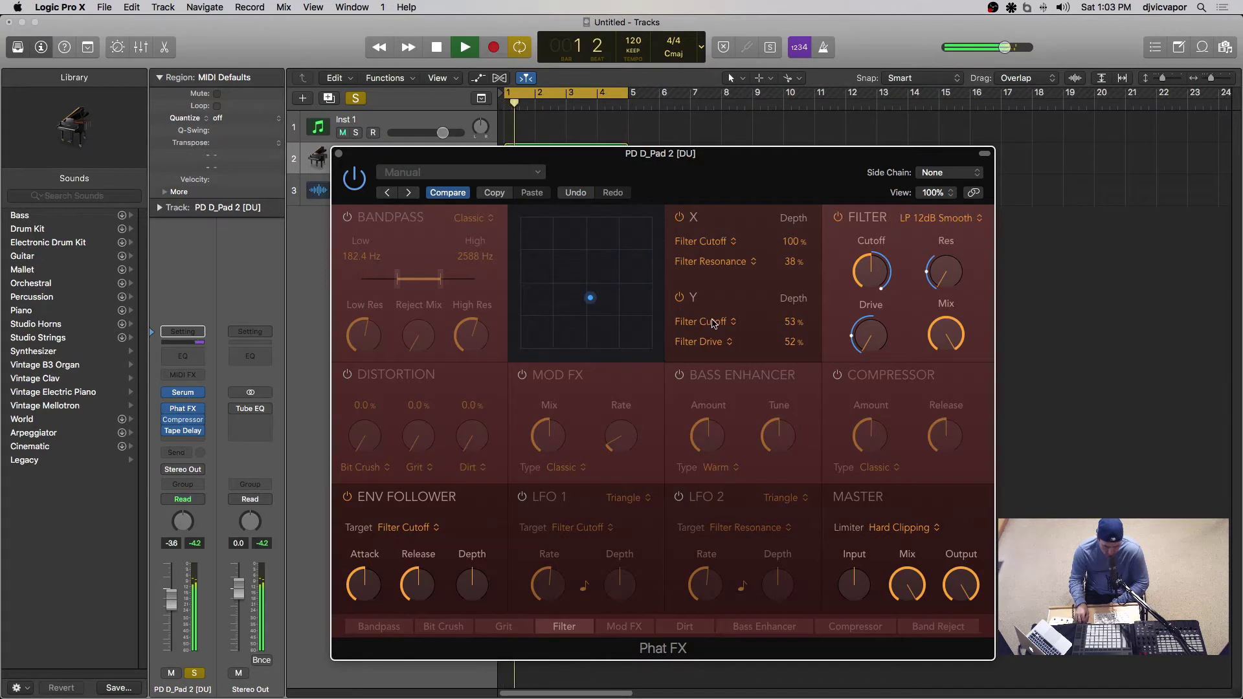
# Assign Filter Mix as the first Y target with a depth of 100%, and bring the XY puck to the pad's centre
pyautogui.click(714, 322)
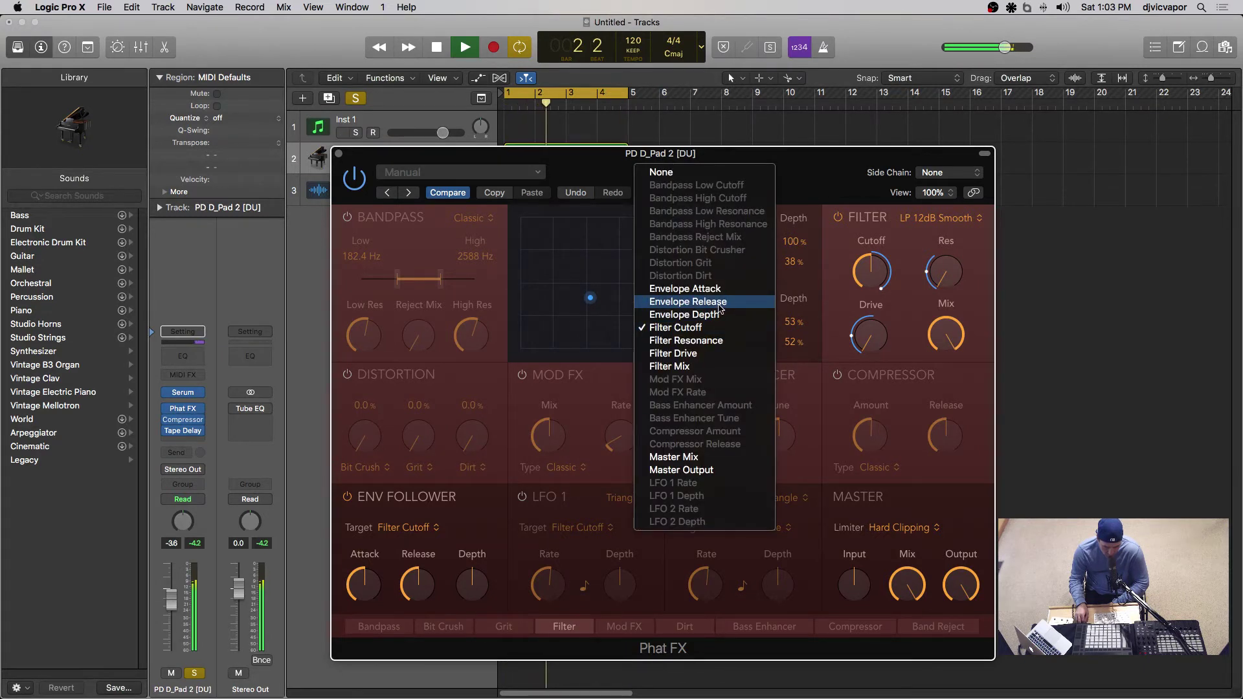
pyautogui.click(717, 365)
pyautogui.moveTo(585, 317); pyautogui.dragTo(527, 311)
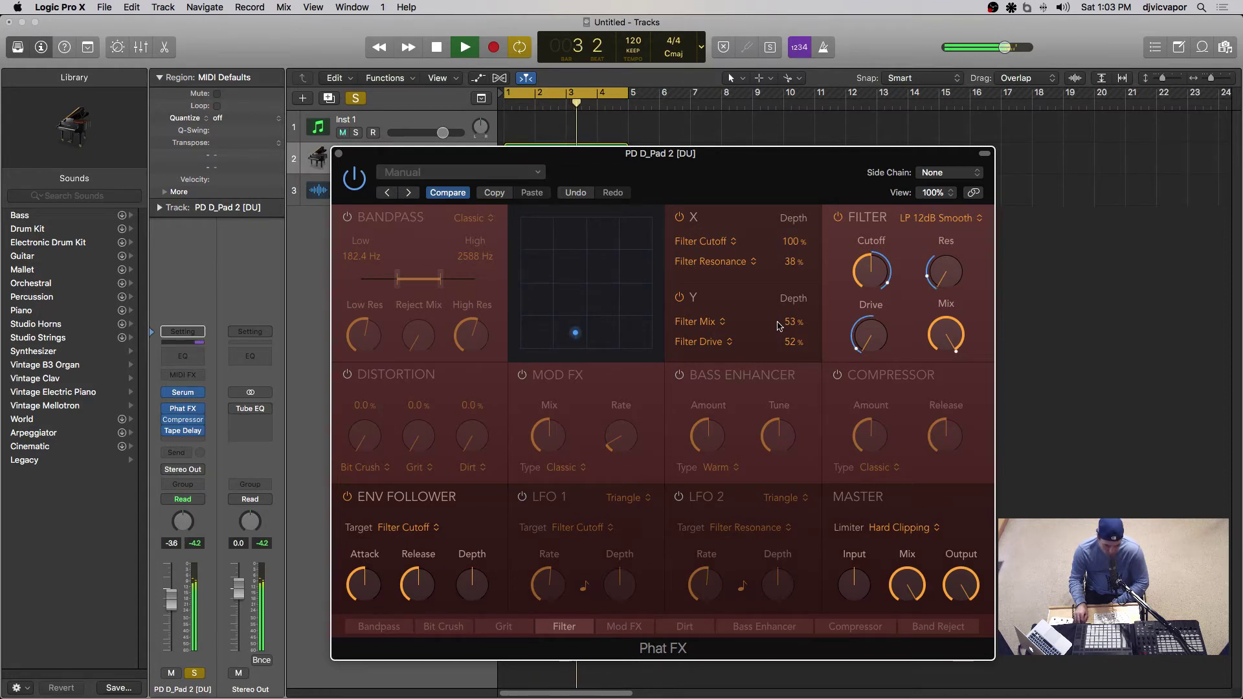
pyautogui.moveTo(790, 327); pyautogui.dragTo(783, 201)
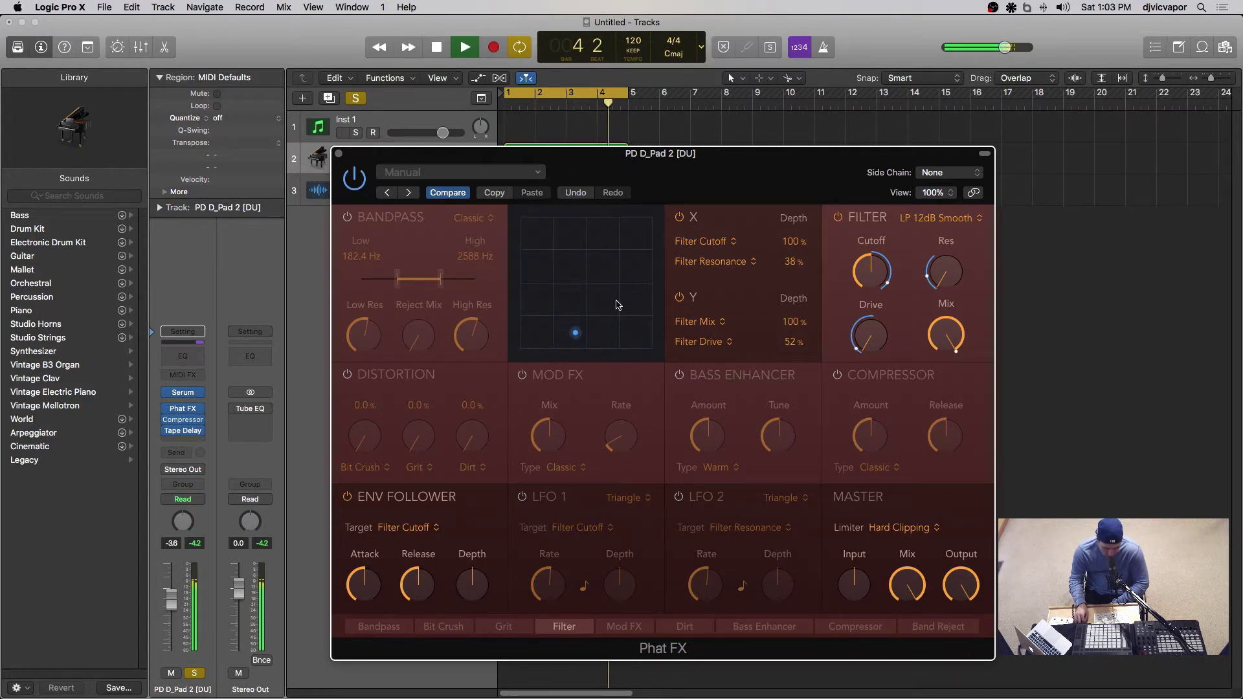
pyautogui.moveTo(577, 333); pyautogui.dragTo(589, 284)
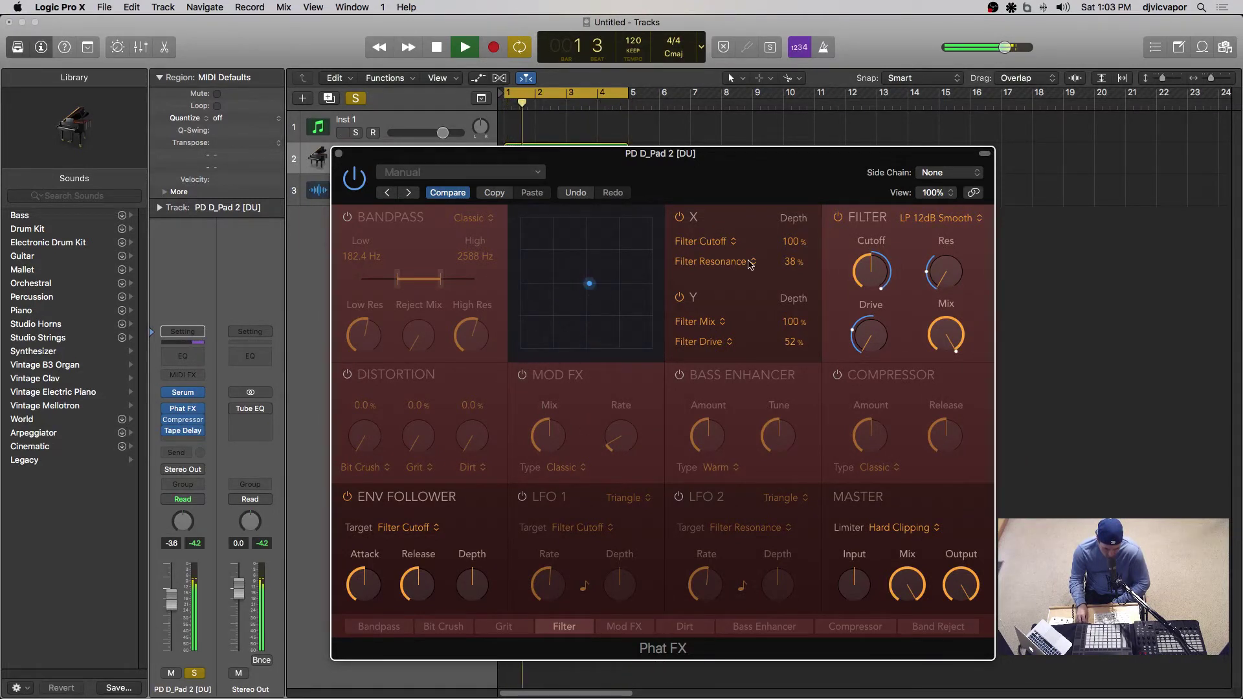
# Switch off the X and Y modulation and the Filter section, keeping LP 12dB Smooth as the filter type
pyautogui.click(678, 219)
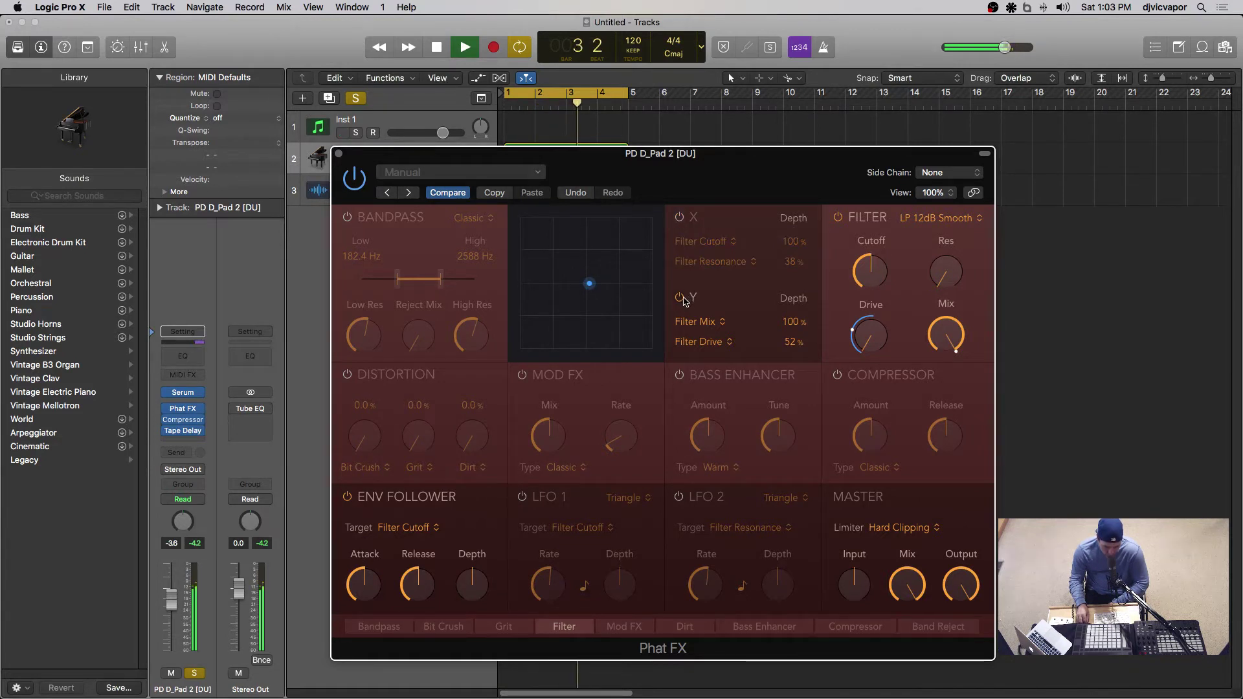
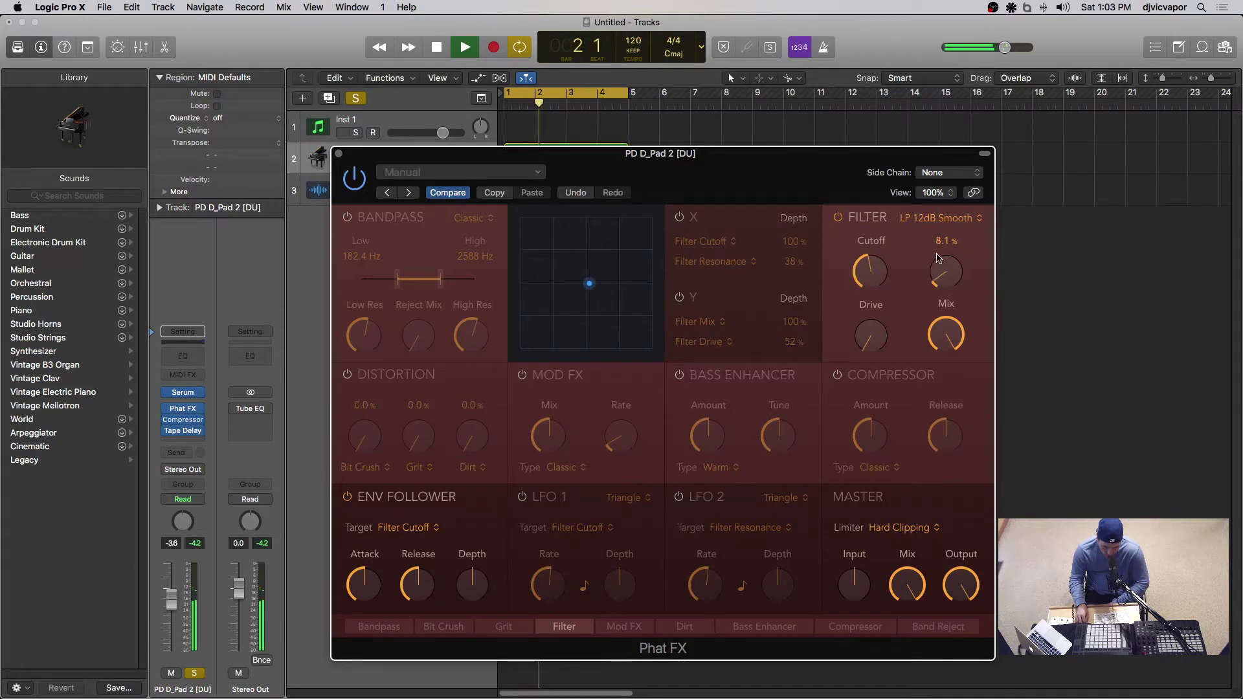
pyautogui.moveTo(930, 353)
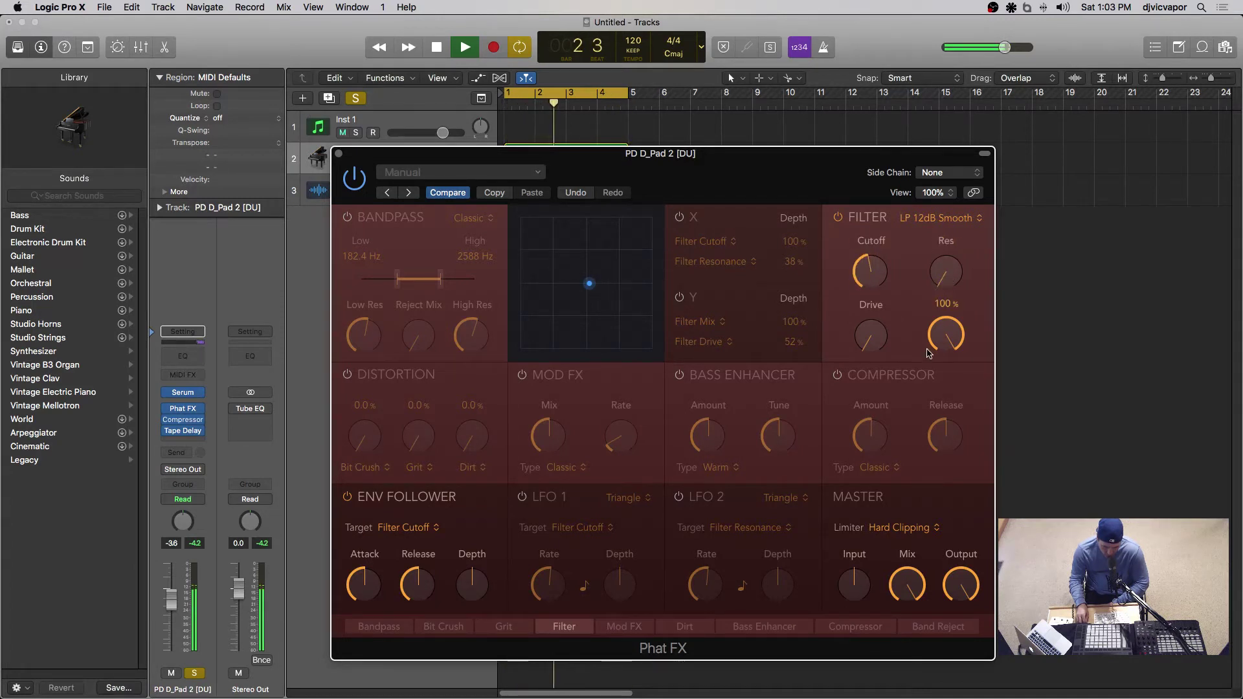
pyautogui.click(953, 220)
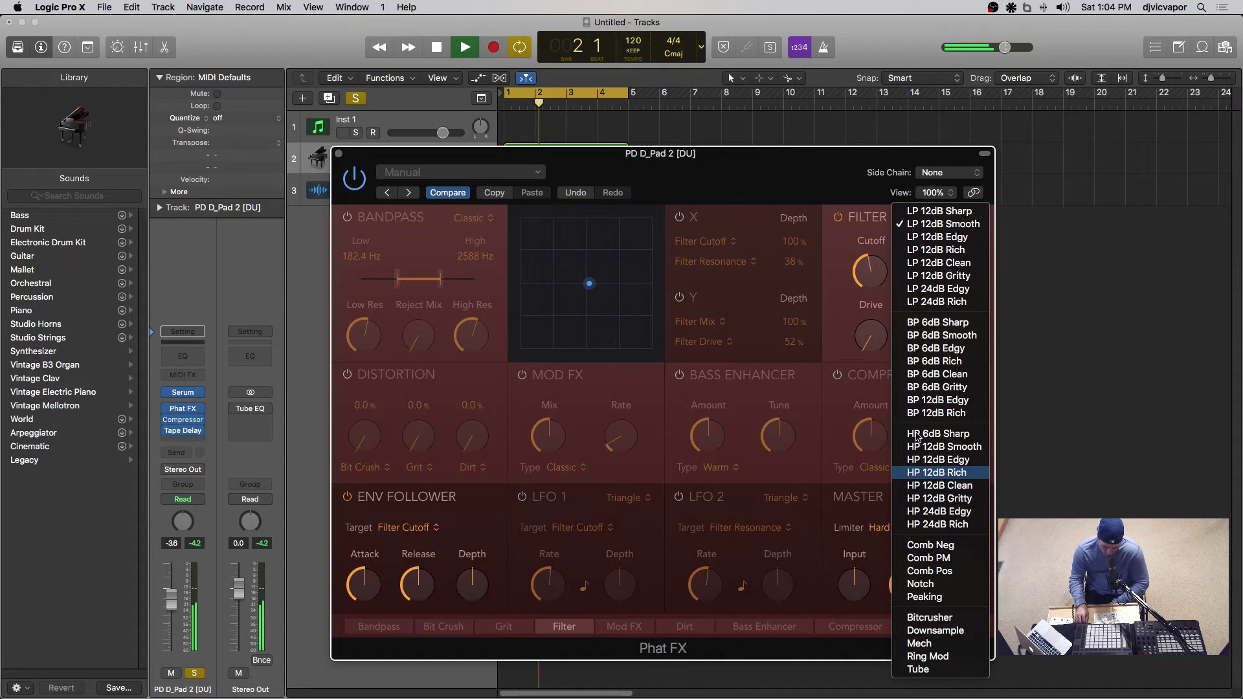
pyautogui.click(943, 224)
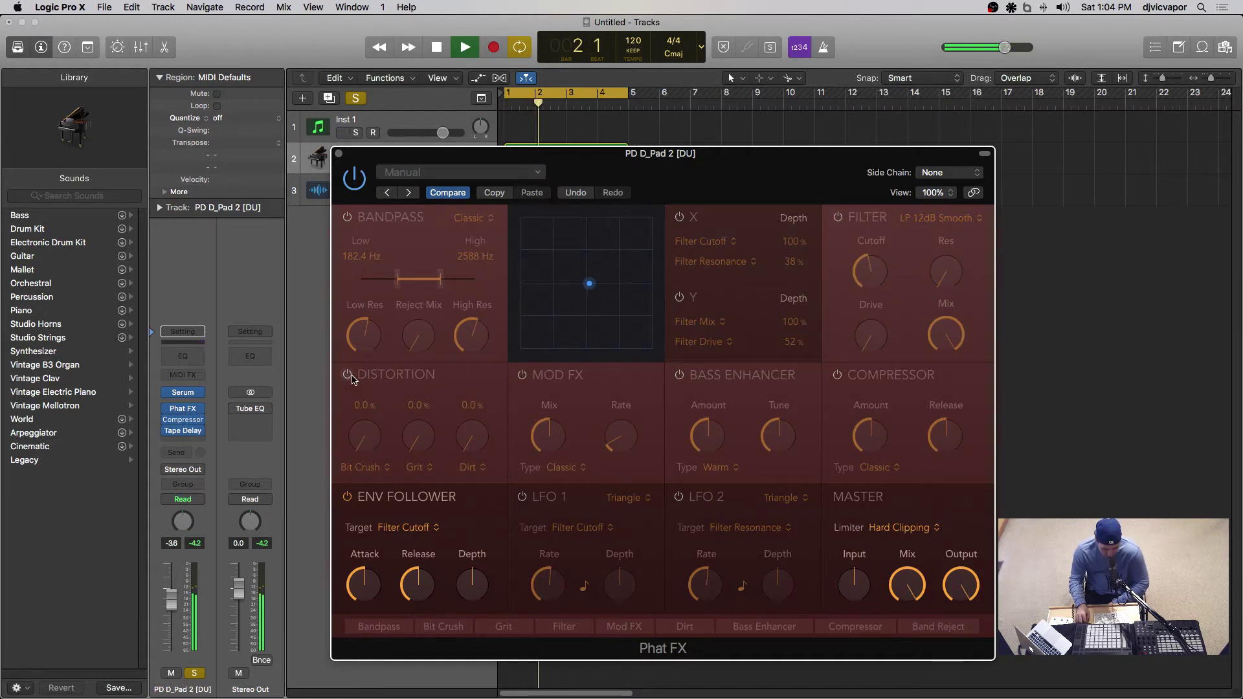
# Switch on the Distortion section and set its first stage to Tube at 80.8%
pyautogui.moveTo(366, 441); pyautogui.dragTo(353, 292)
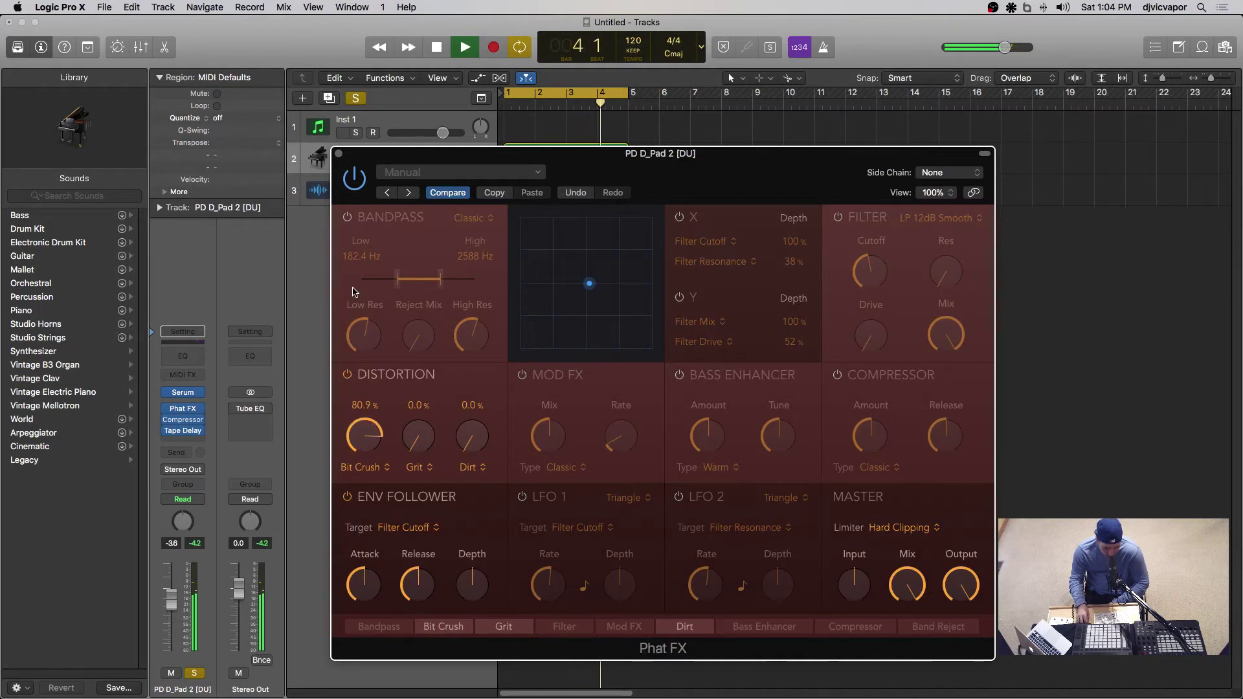
pyautogui.click(374, 468)
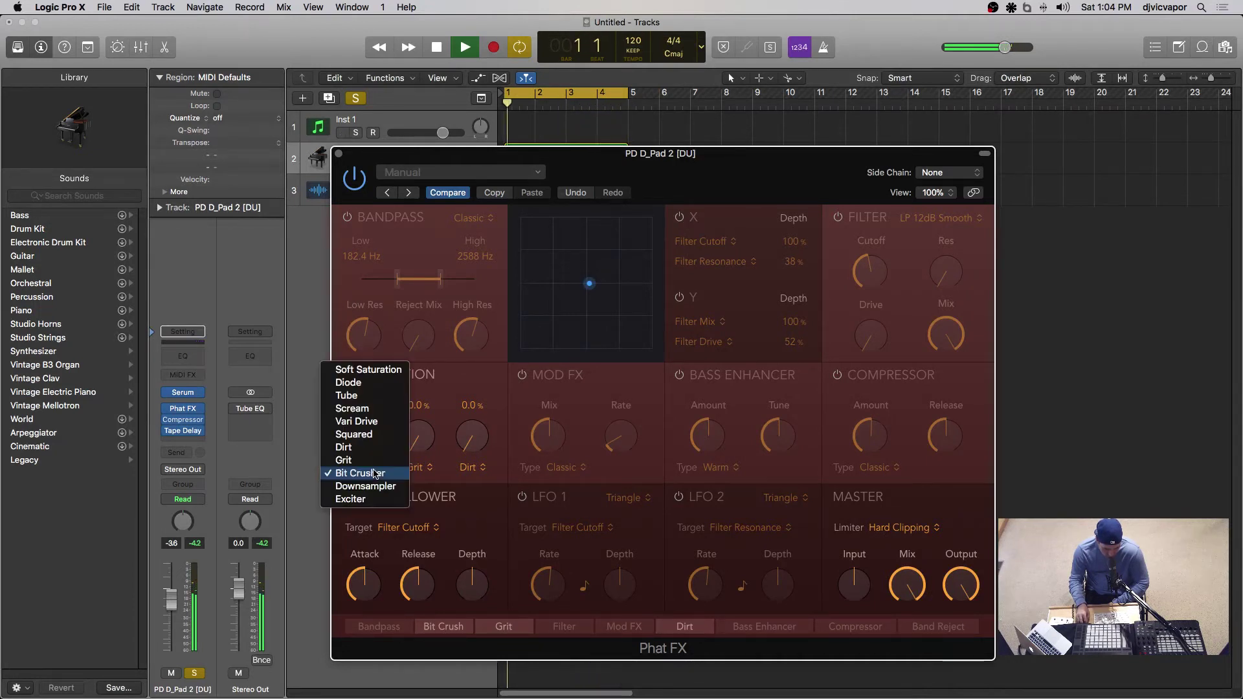
pyautogui.click(370, 396)
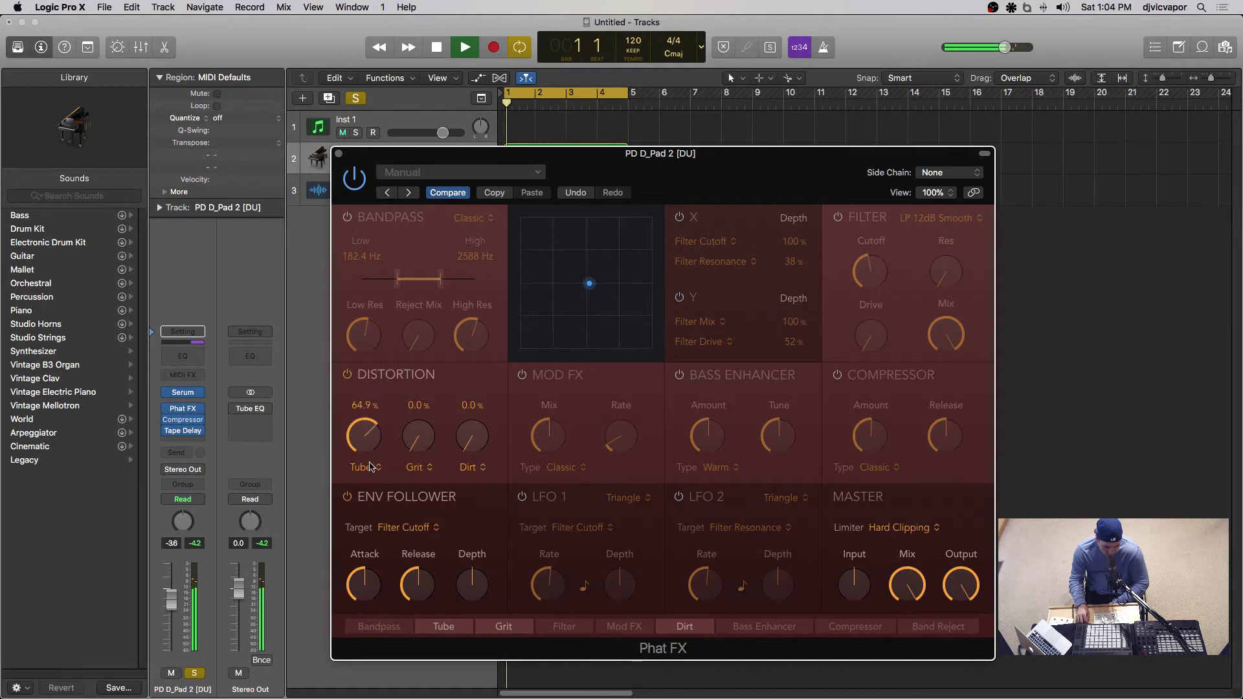
pyautogui.moveTo(369, 446); pyautogui.dragTo(369, 434)
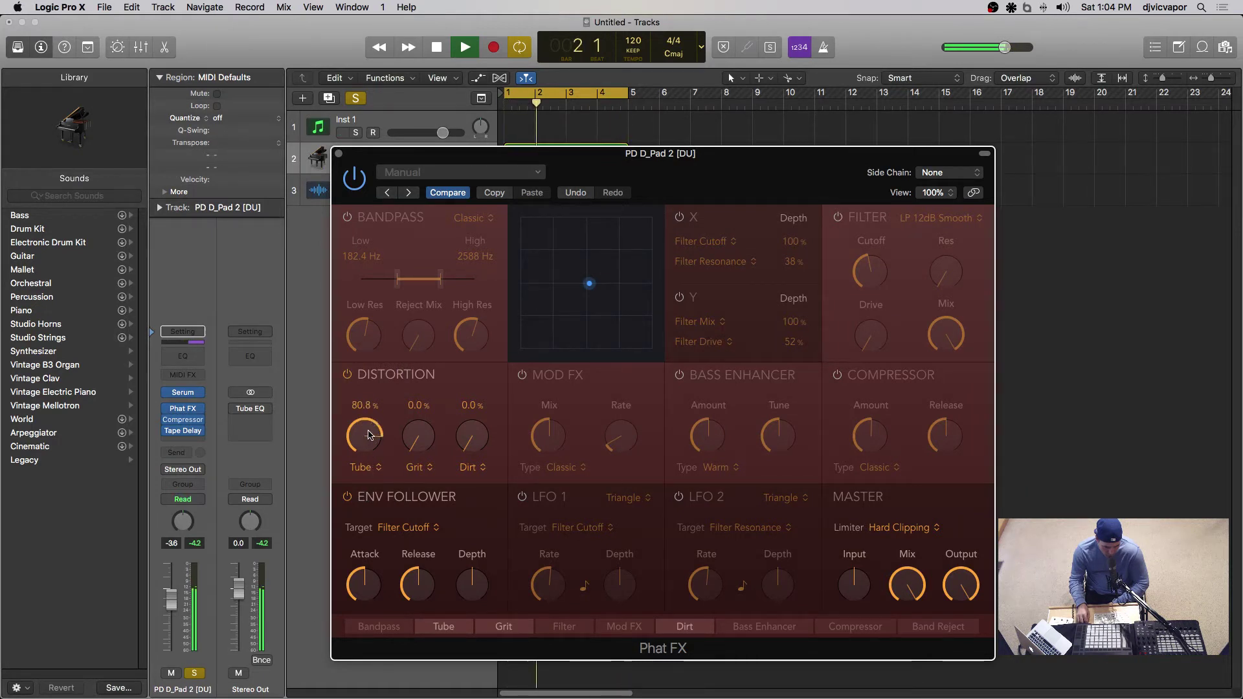
# Set the second distortion stage to Bit Crusher at 61.5% and lower the first stage's Tube amount to 48.4%
pyautogui.click(416, 470)
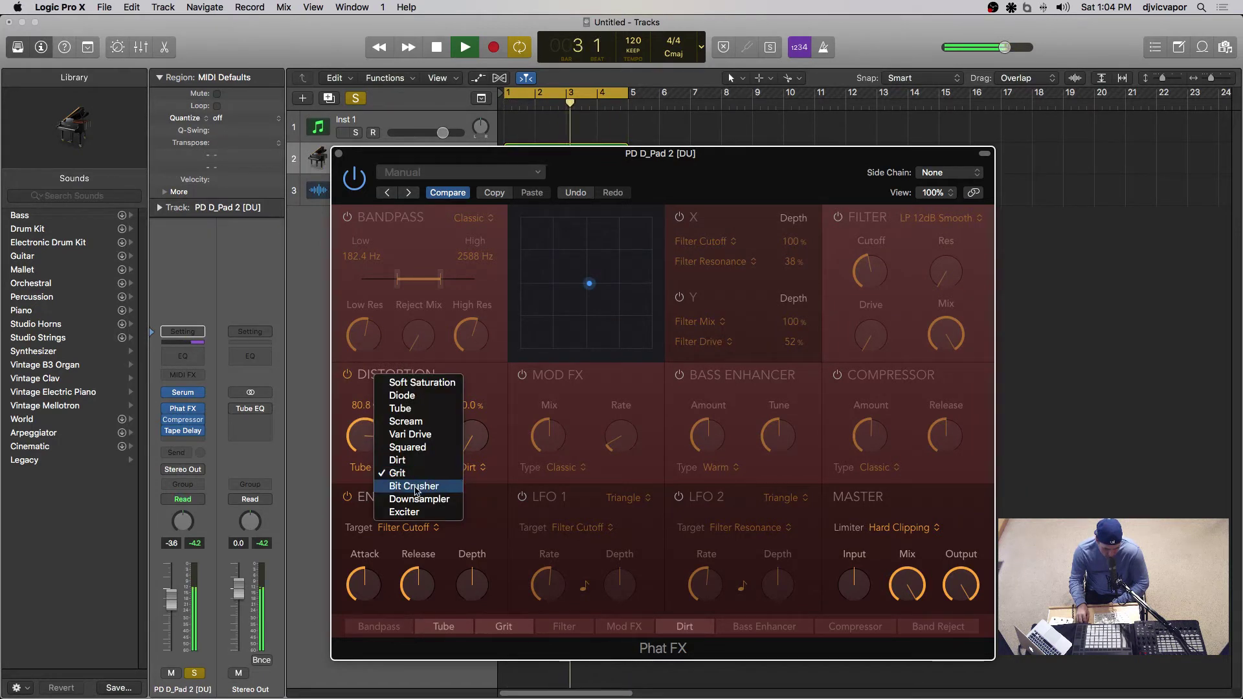
pyautogui.click(415, 487)
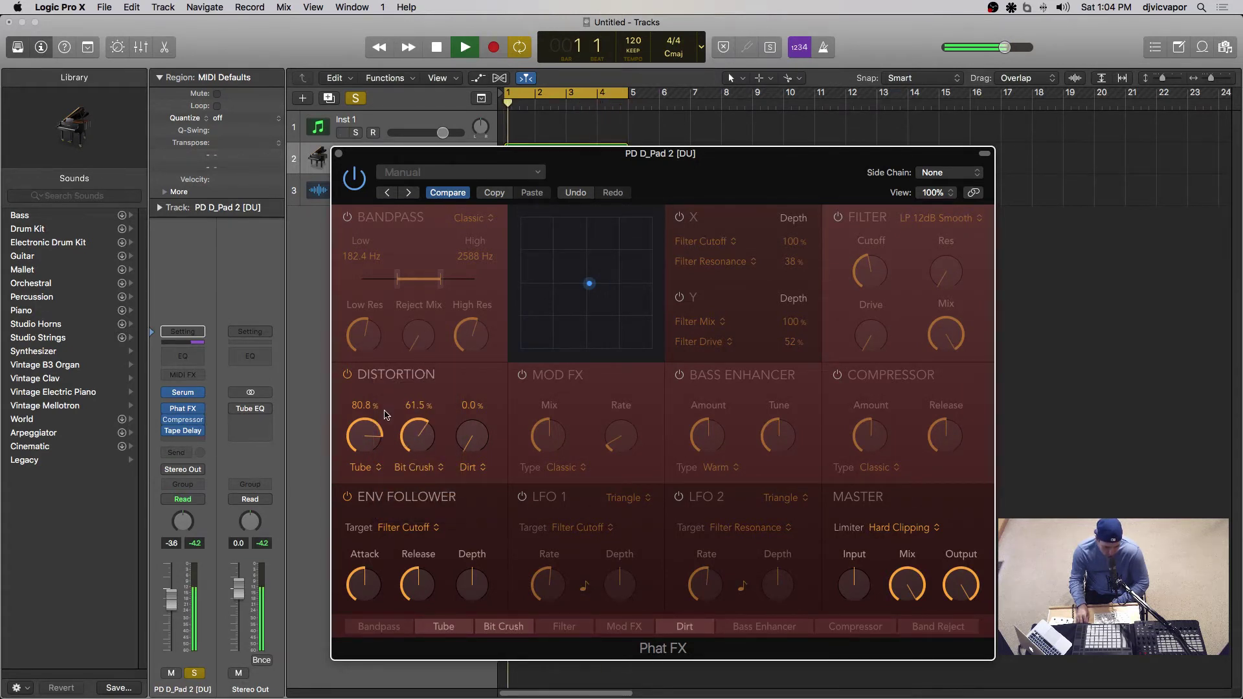
pyautogui.moveTo(378, 430); pyautogui.dragTo(379, 496)
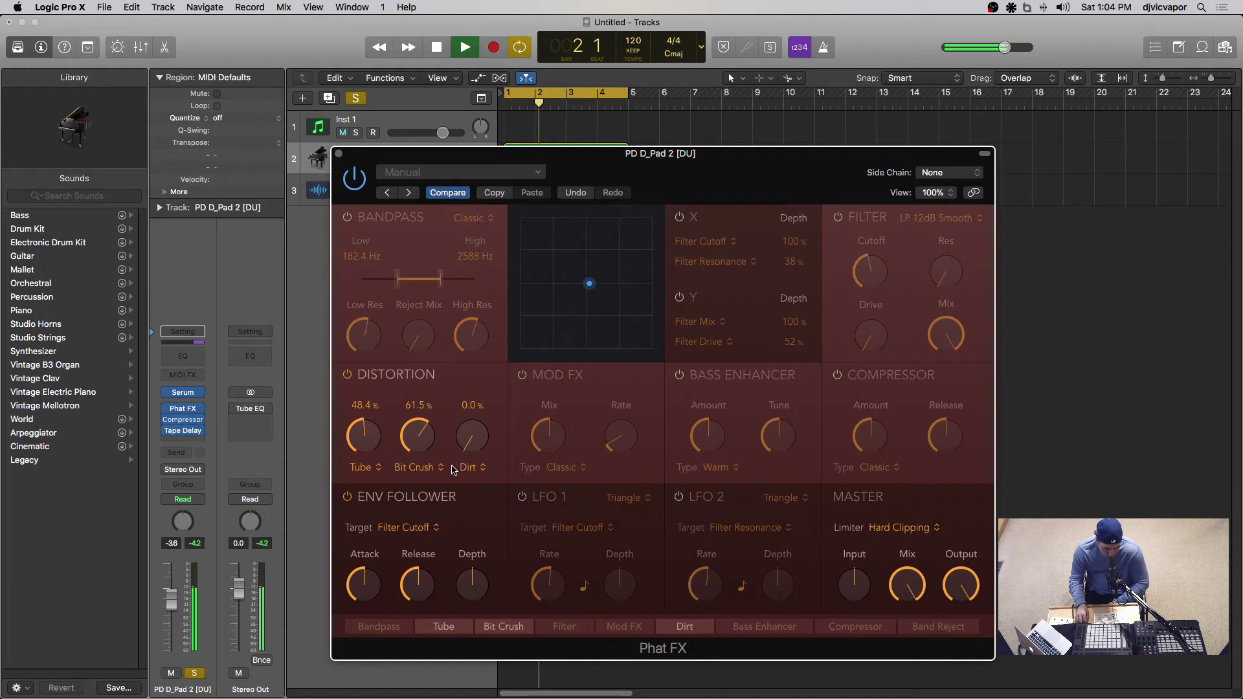
# Set the third distortion stage to Tube, with the second and third amounts at 0%, and switch off Distortion
pyautogui.click(475, 468)
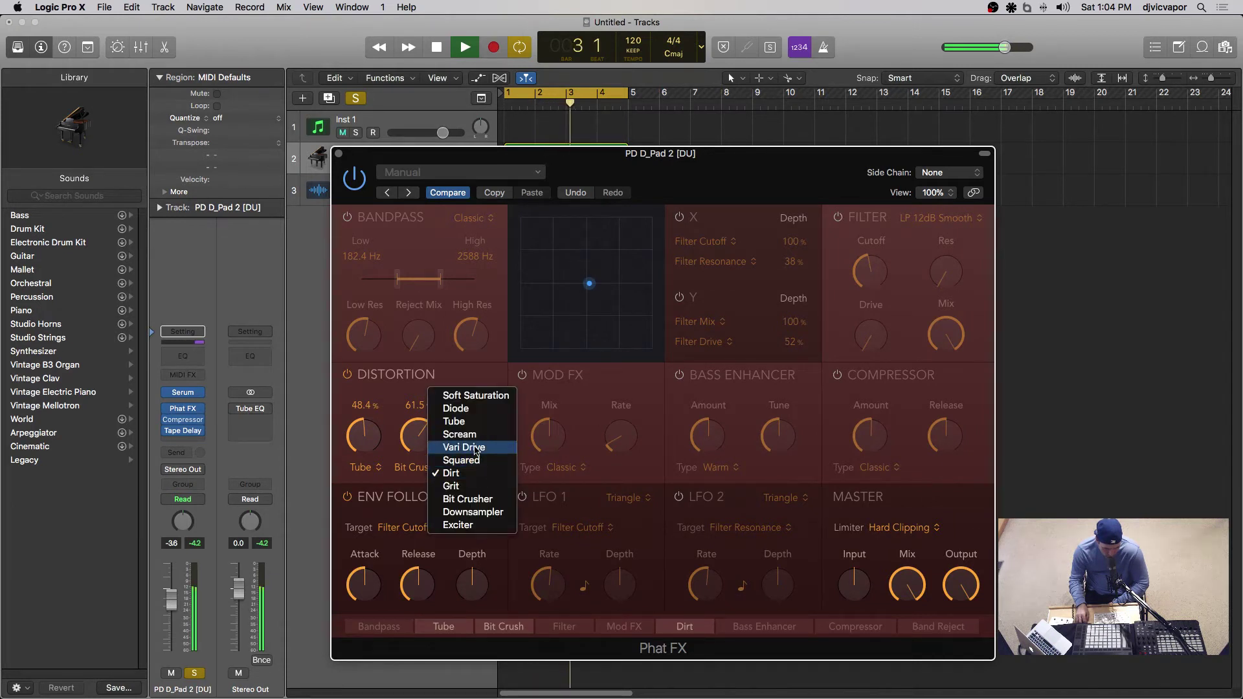
pyautogui.click(472, 421)
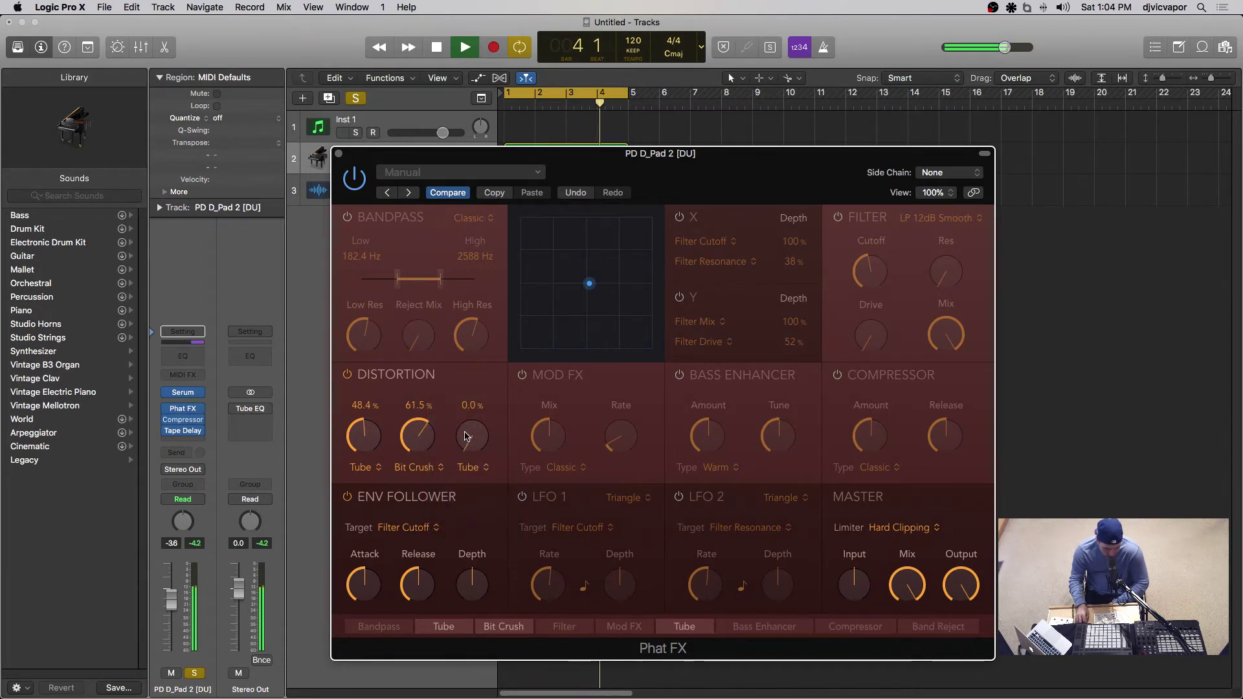
pyautogui.moveTo(469, 432); pyautogui.dragTo(428, 612)
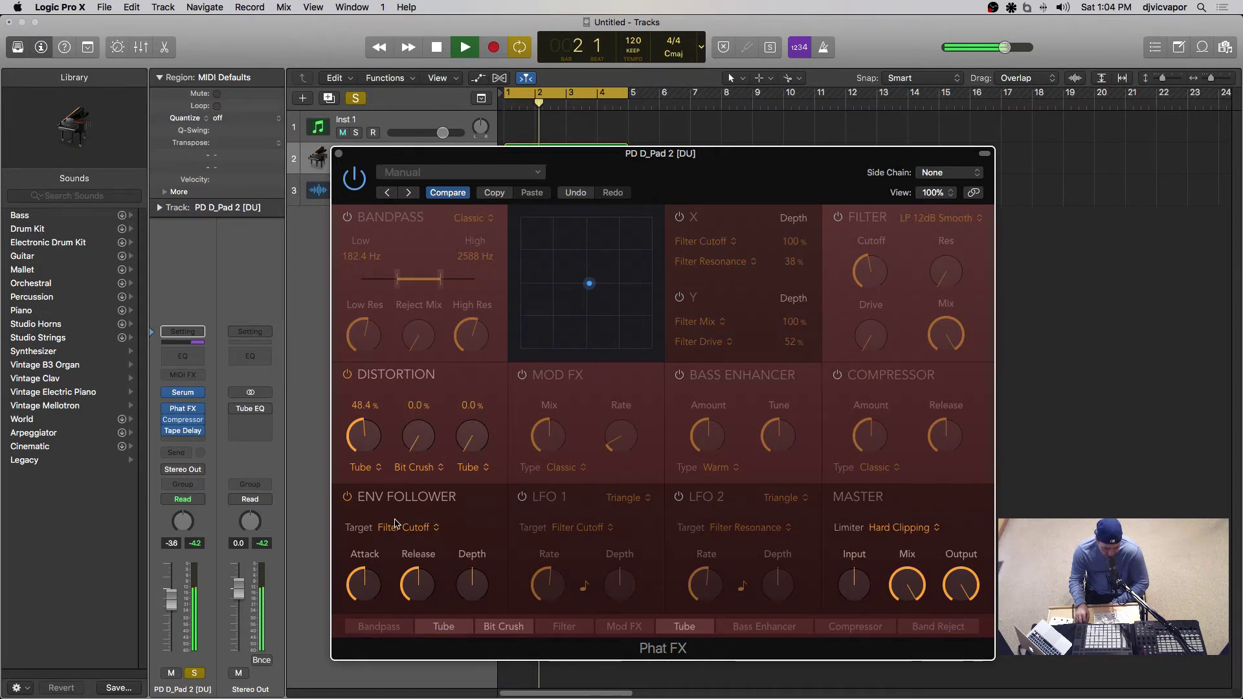
pyautogui.click(348, 375)
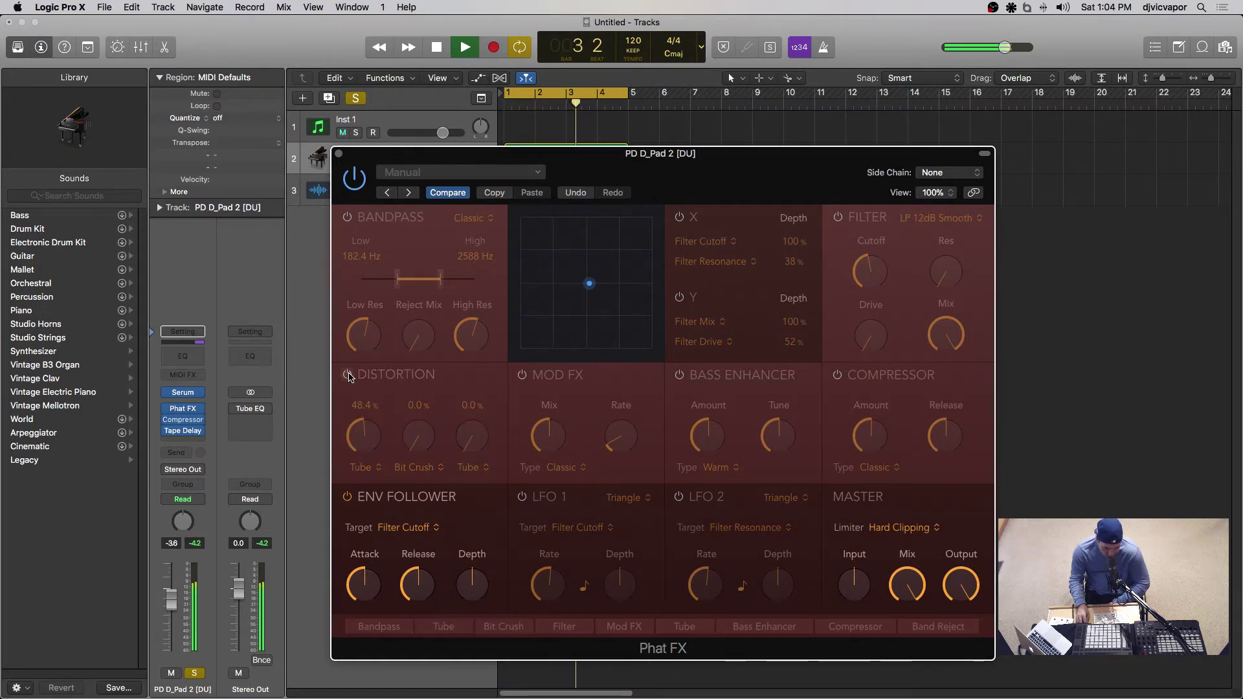
# Switch on the Mod FX section and raise its Mix to 63.0% with the Classic type
pyautogui.click(522, 375)
pyautogui.moveTo(552, 437)
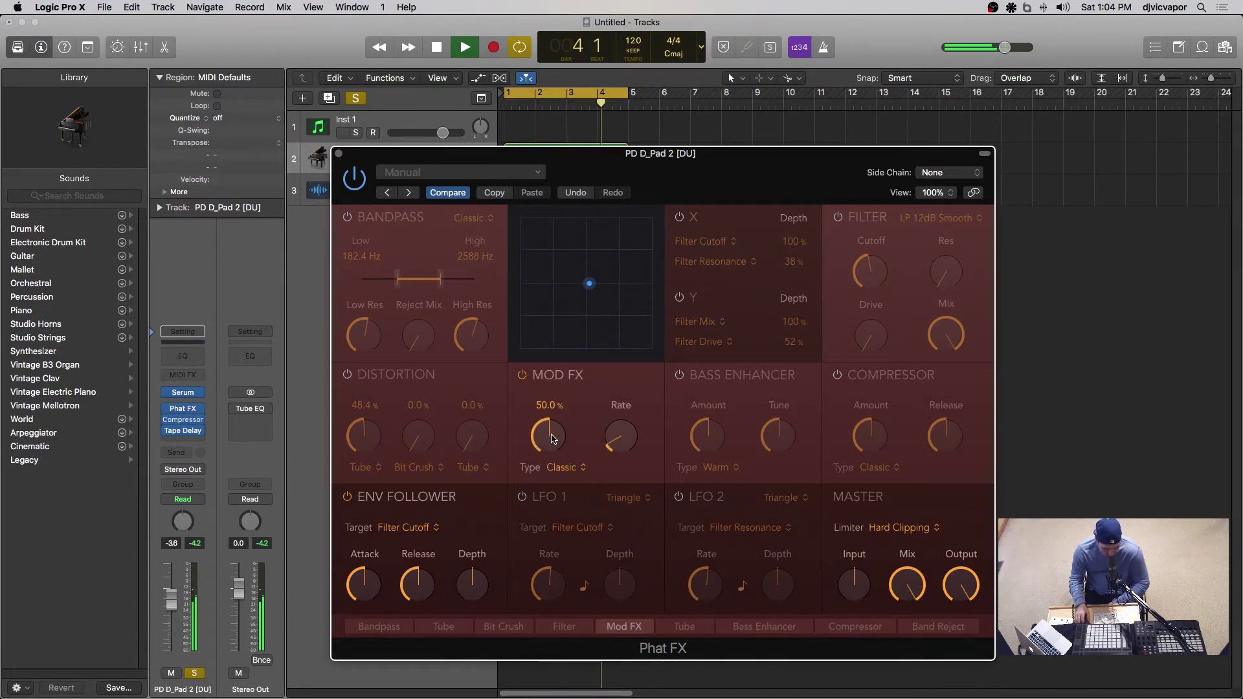
pyautogui.click(560, 467)
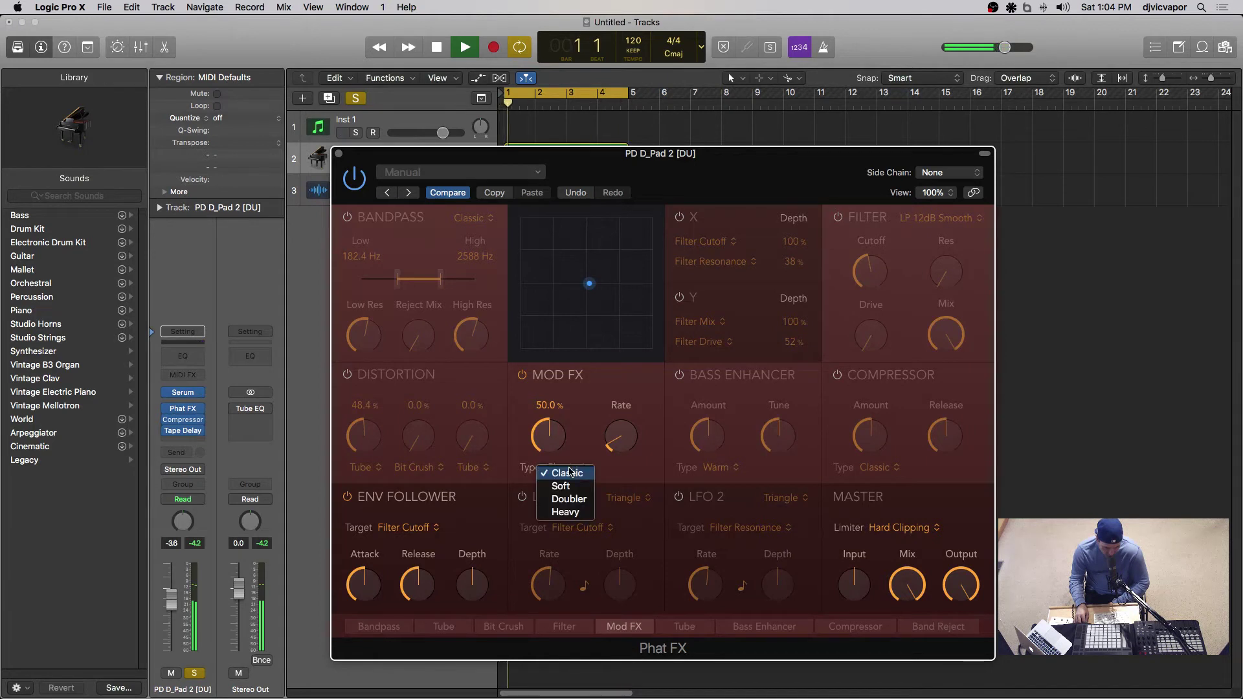
pyautogui.click(550, 440)
pyautogui.moveTo(550, 440)
pyautogui.mouseDown()
pyautogui.moveTo(550, 484)
pyautogui.moveTo(544, 380)
pyautogui.moveTo(545, 483)
pyautogui.moveTo(553, 424)
pyautogui.mouseUp()
# Change the Mod FX type to Heavy and lower its Mix to below the halfway mark
pyautogui.click(573, 467)
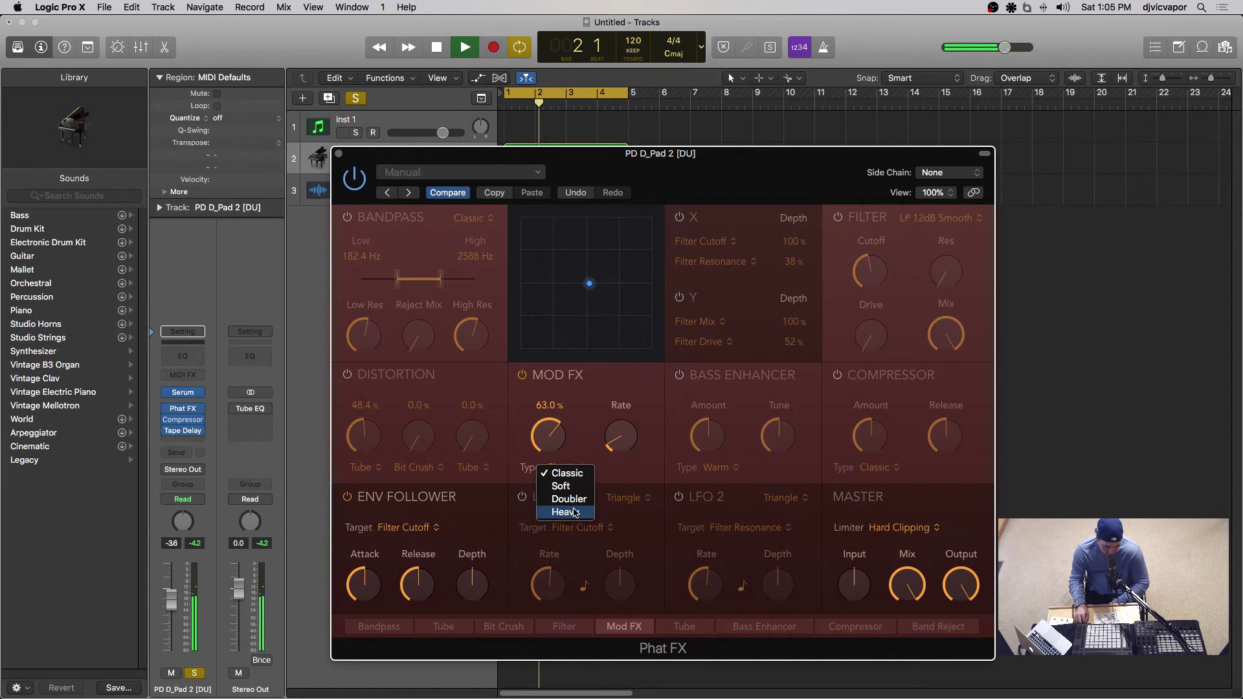
pyautogui.click(574, 512)
pyautogui.moveTo(547, 438); pyautogui.dragTo(547, 466)
# Return the Mod FX type to Classic and switch off the Mod FX section
pyautogui.click(565, 471)
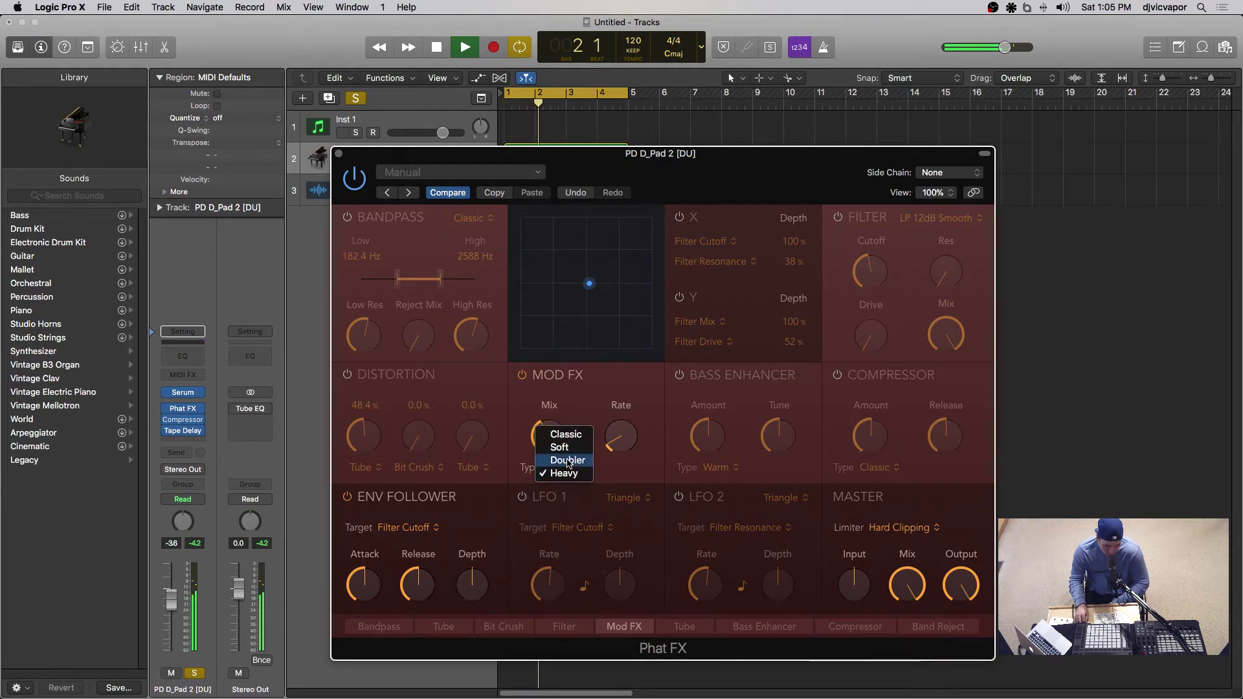
pyautogui.click(557, 432)
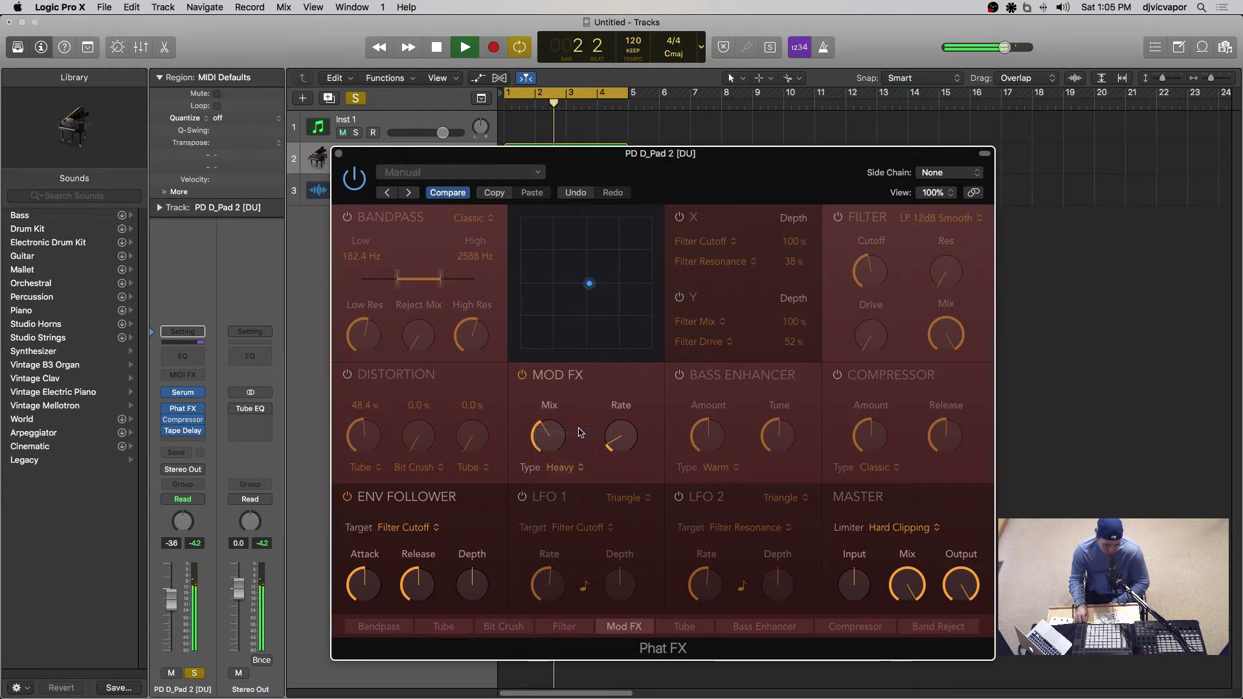
pyautogui.click(522, 376)
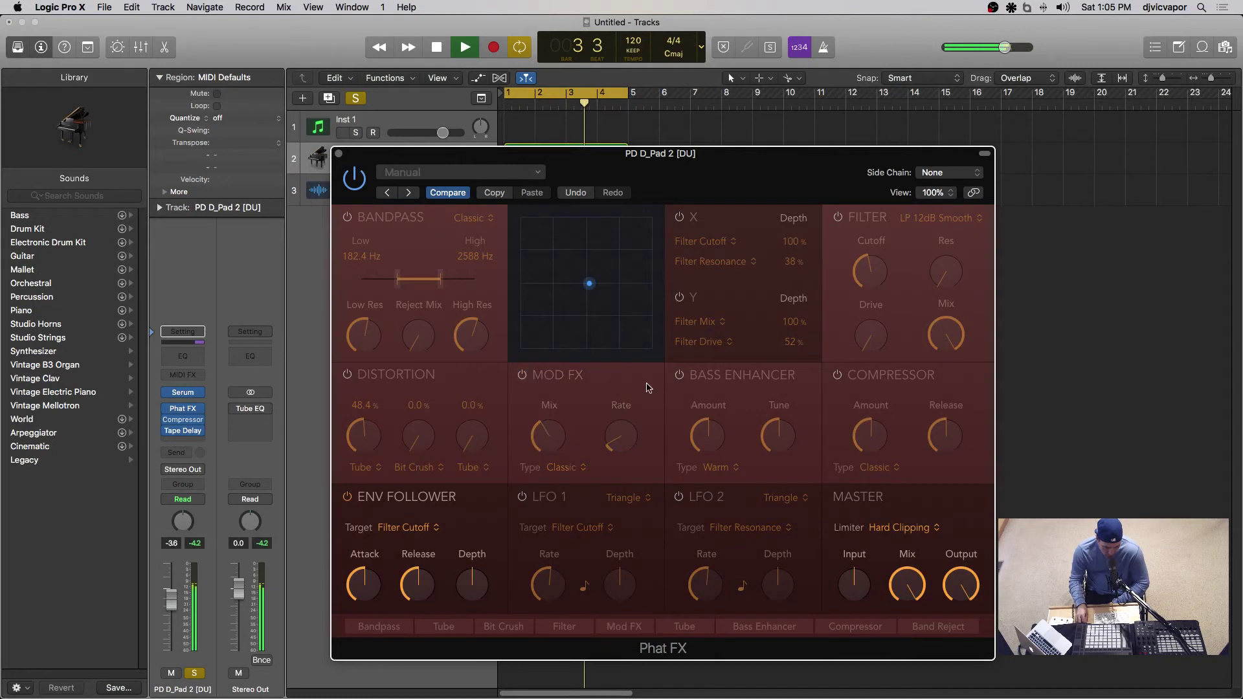
# Switch on the Bass Enhancer and set it to the Clip type with an Amount of 34.2%
pyautogui.click(679, 376)
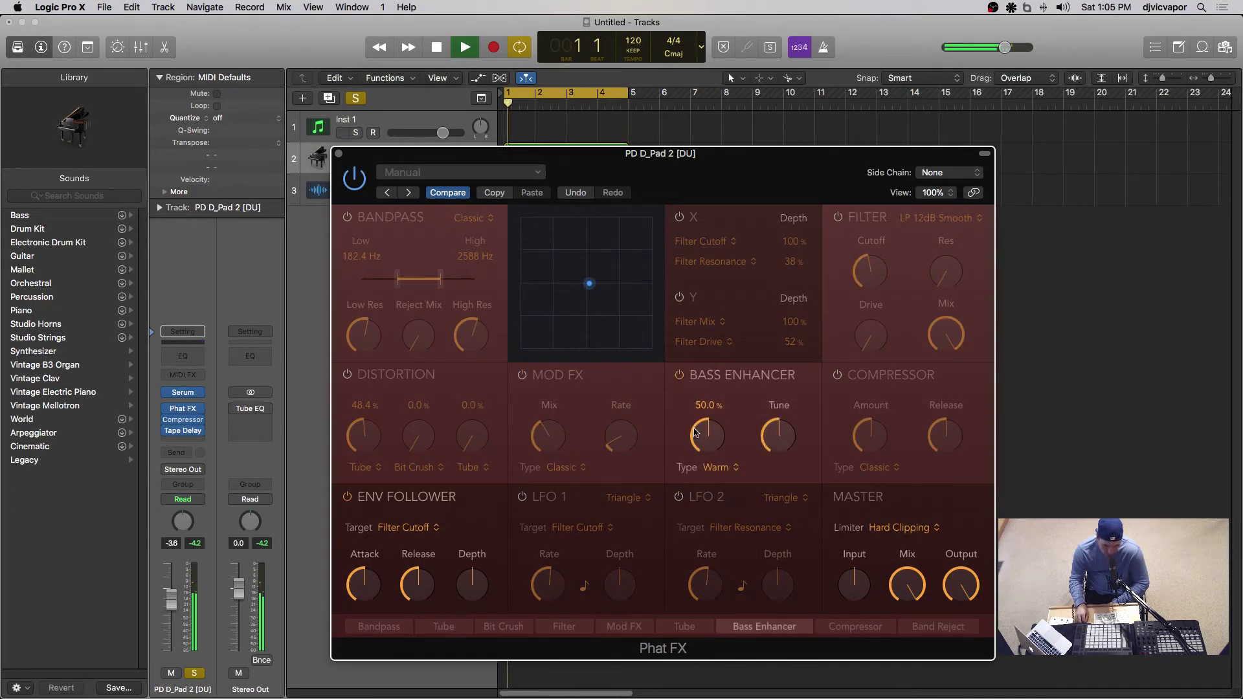
pyautogui.moveTo(700, 428); pyautogui.dragTo(702, 476)
pyautogui.click(731, 475)
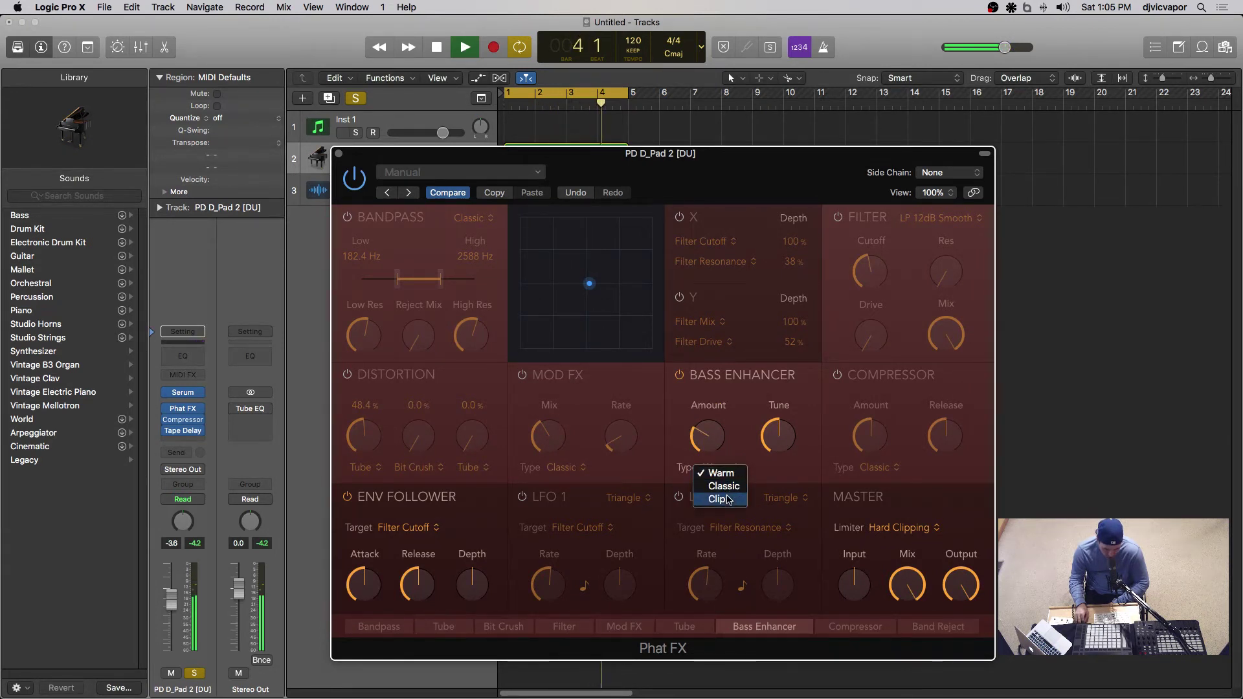
pyautogui.click(726, 497)
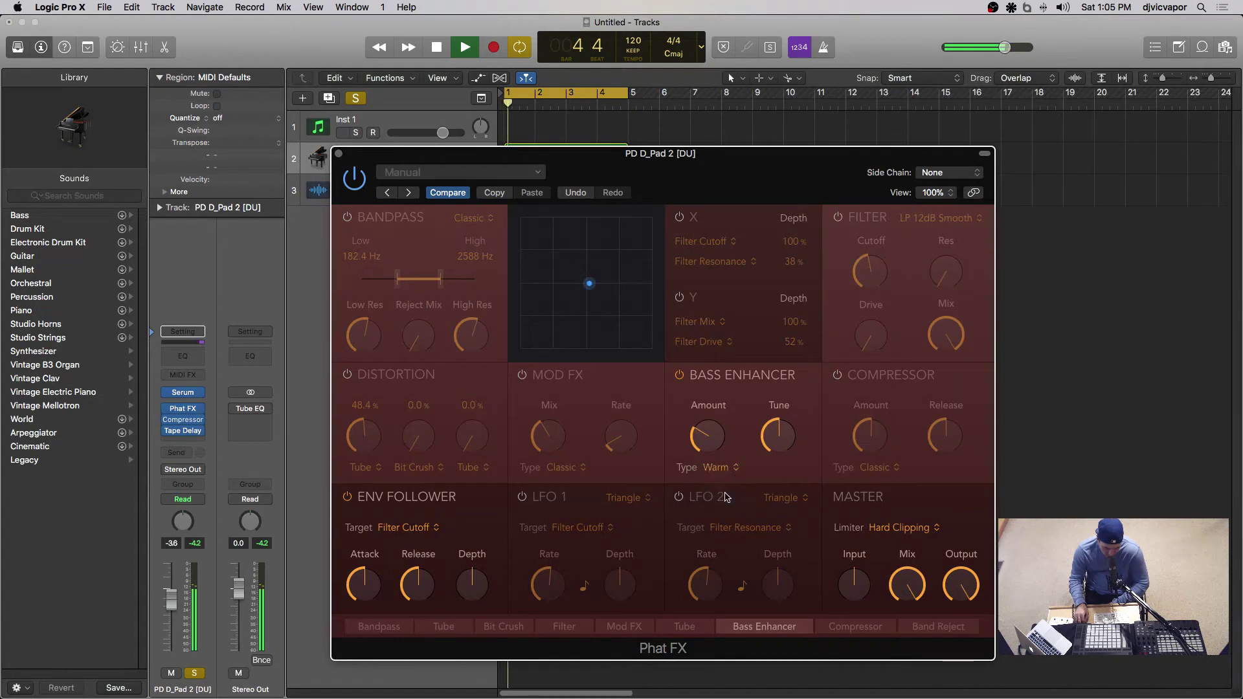
pyautogui.moveTo(703, 436); pyautogui.dragTo(706, 466)
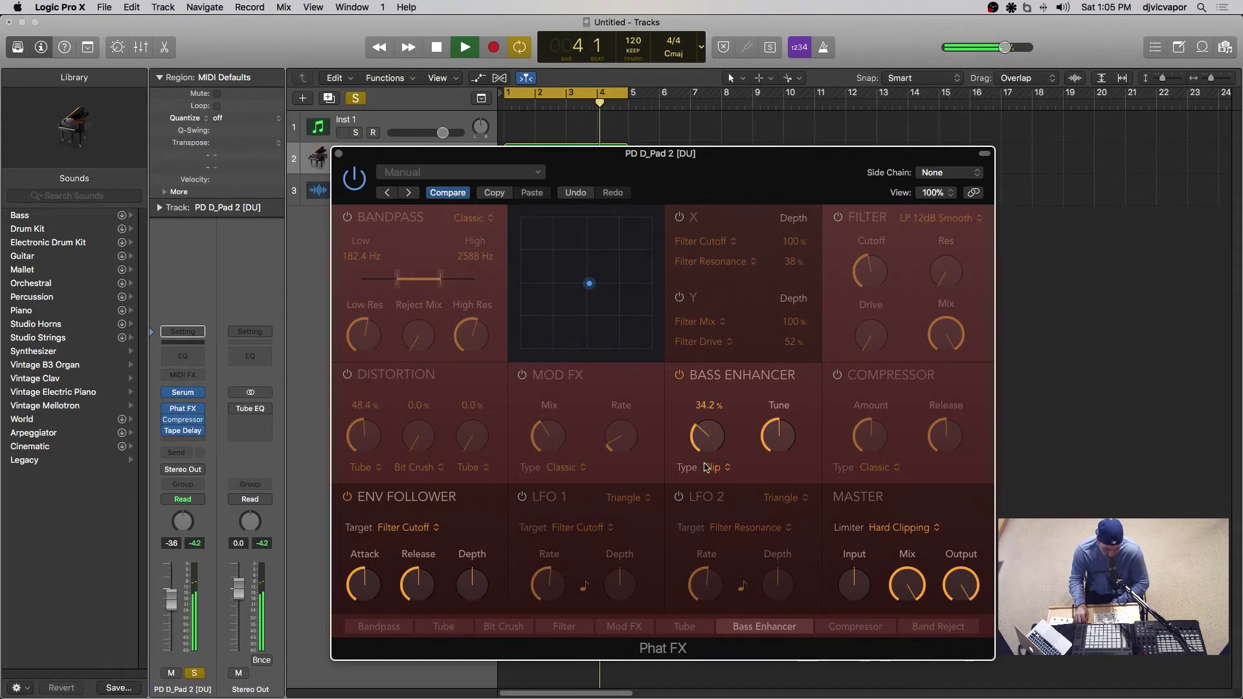
# Change the Bass Enhancer type to Warm and lower its Tune to below the halfway mark
pyautogui.click(710, 466)
pyautogui.click(775, 438)
pyautogui.moveTo(778, 433)
pyautogui.moveTo(768, 451)
pyautogui.mouseDown()
pyautogui.moveTo(768, 417)
pyautogui.moveTo(769, 453)
pyautogui.mouseUp()
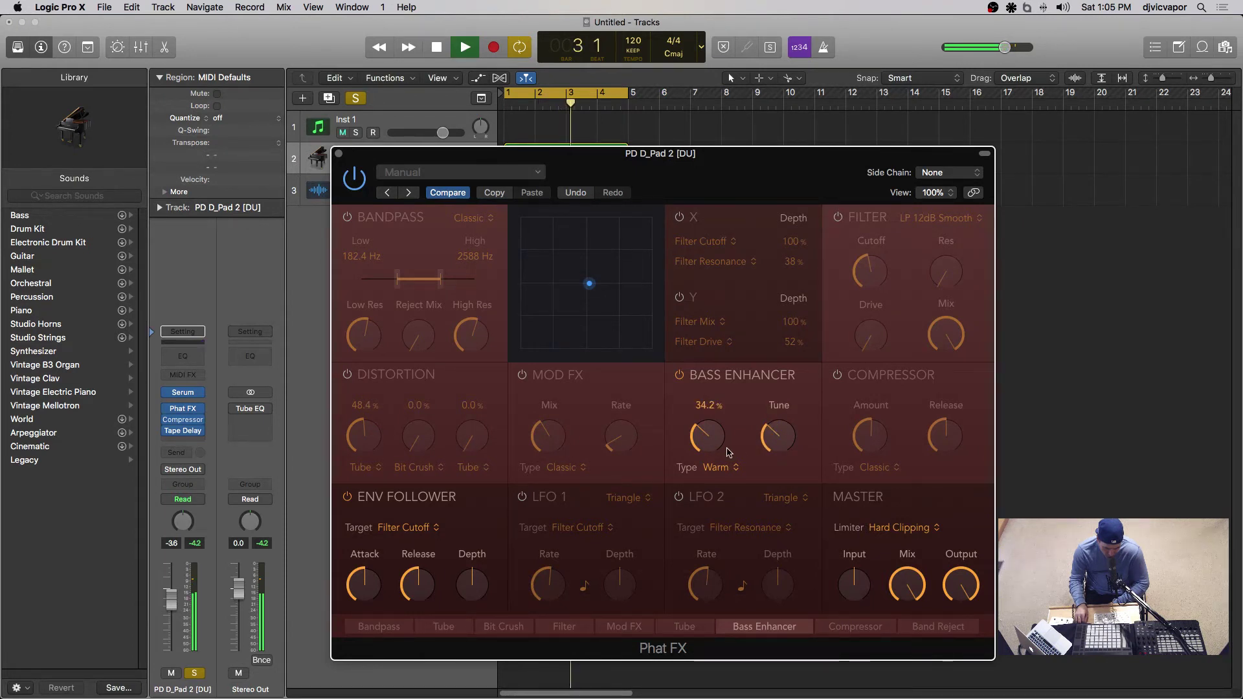
# Switch off the Bass Enhancer, and audition the Compressor with its Classic type before switching it back off
pyautogui.click(682, 377)
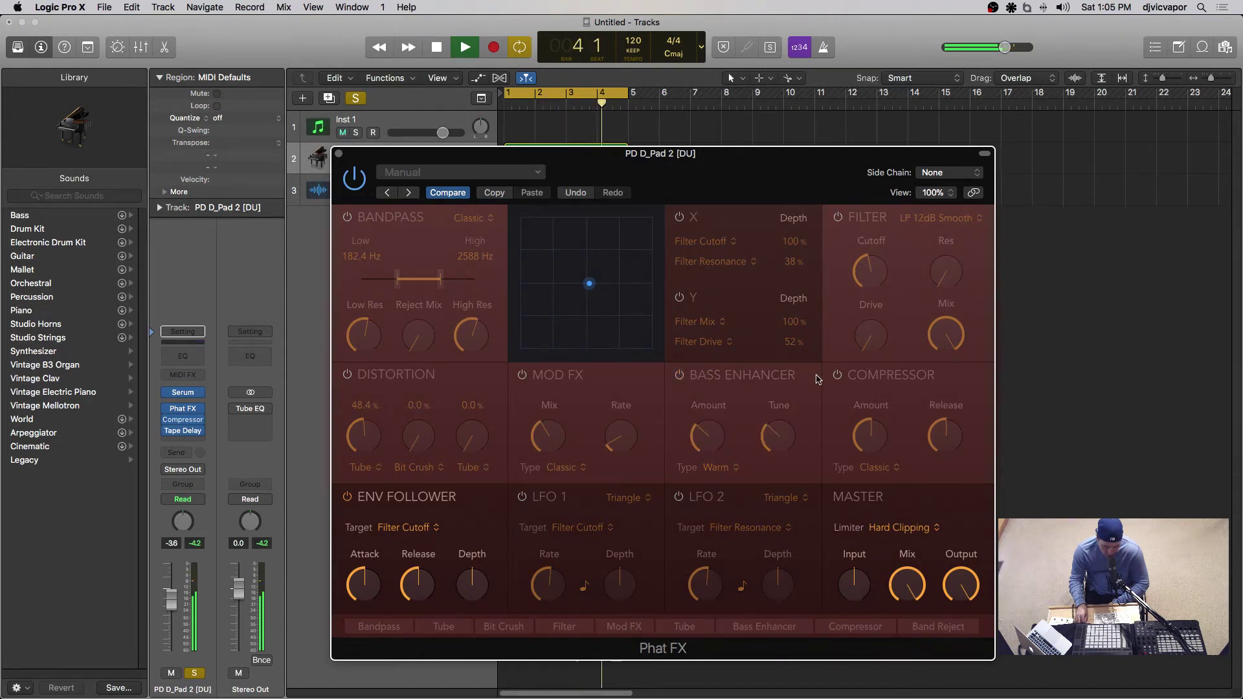
pyautogui.click(837, 375)
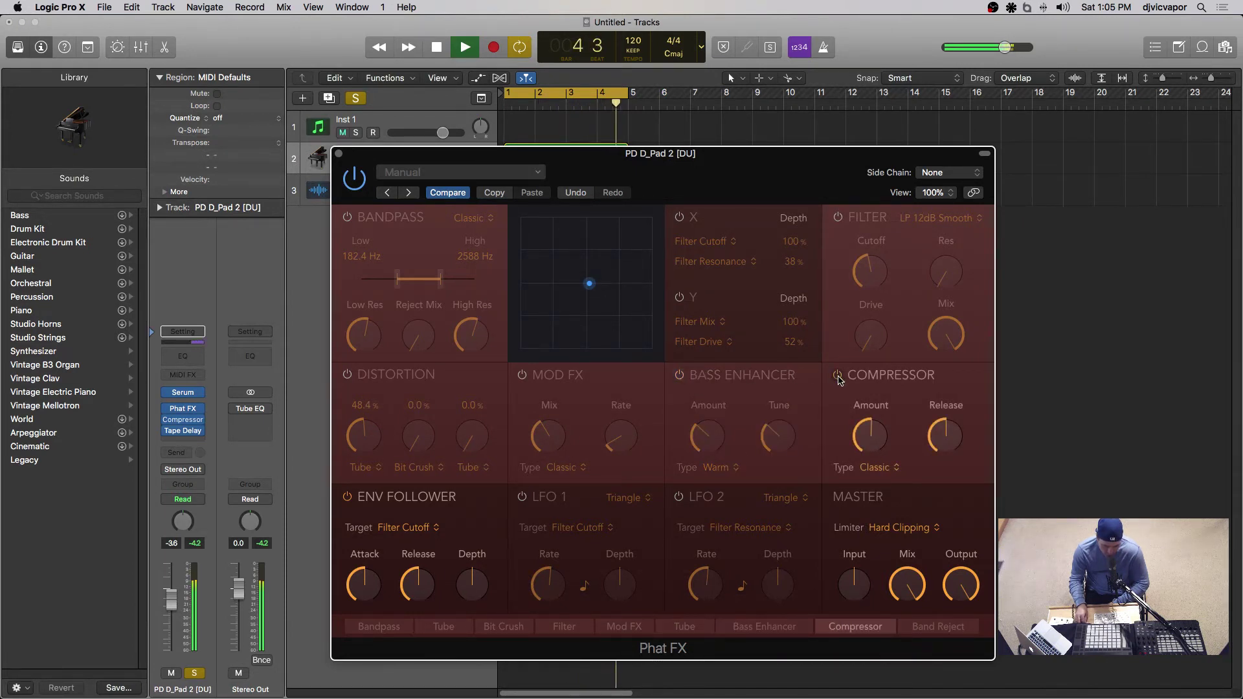
pyautogui.click(879, 467)
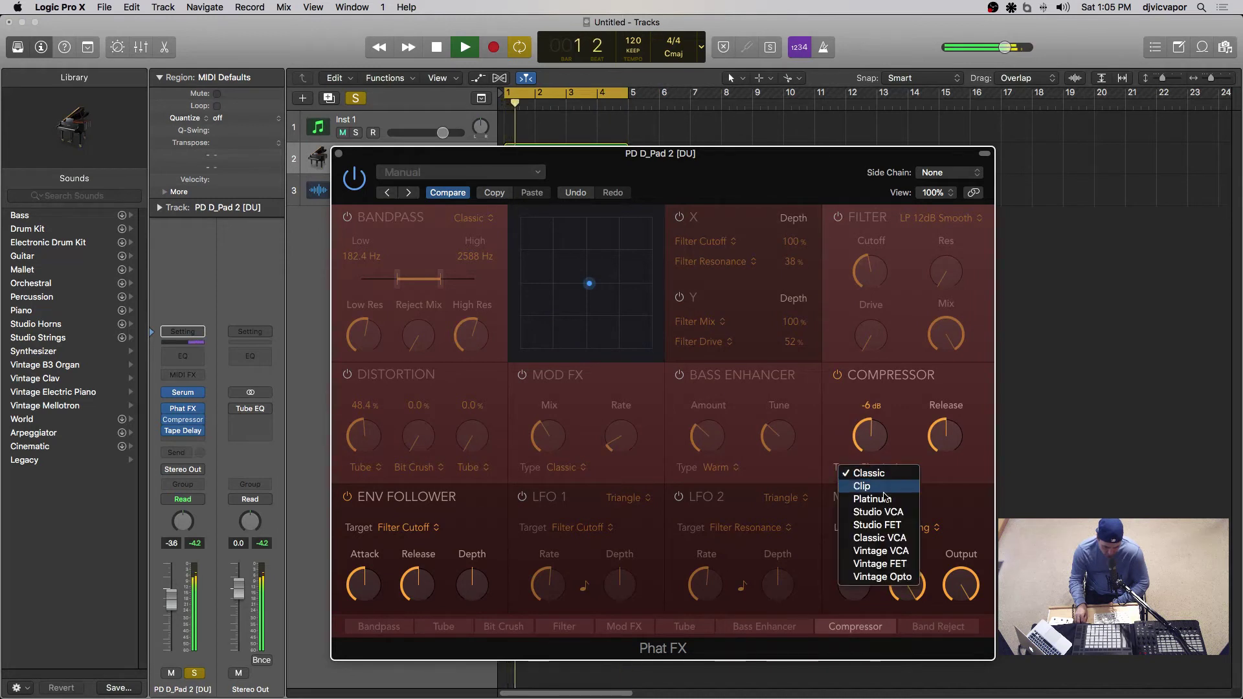
pyautogui.click(852, 426)
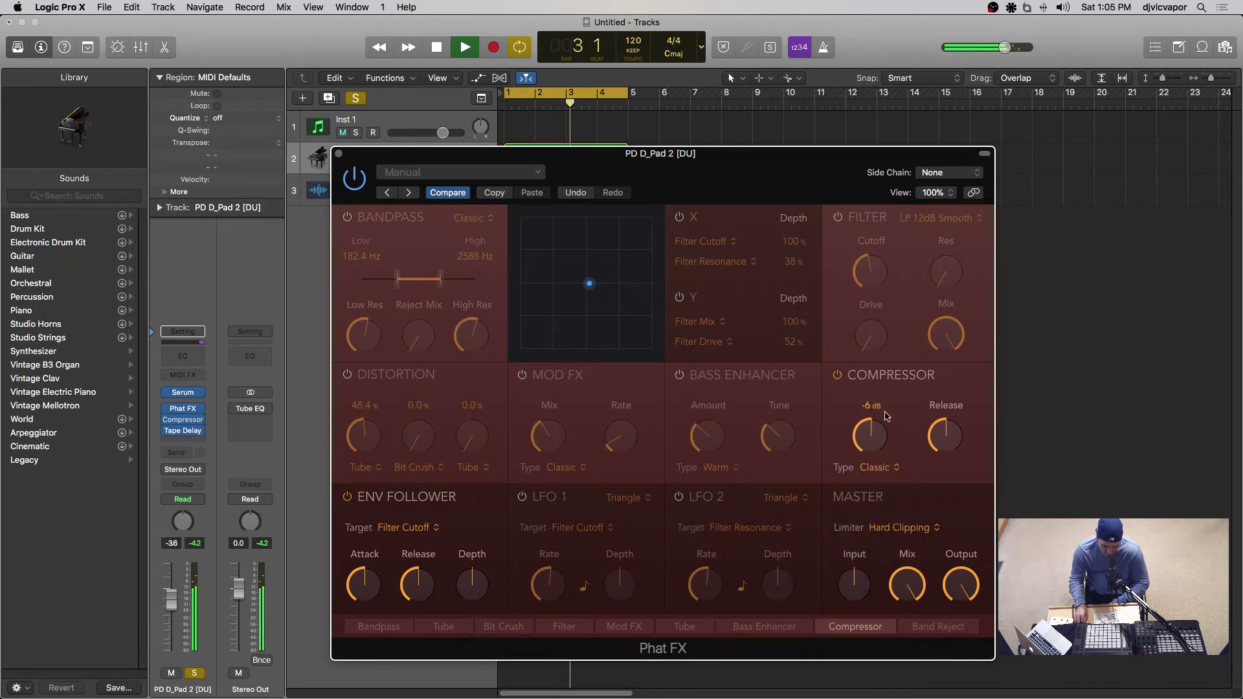
pyautogui.click(838, 376)
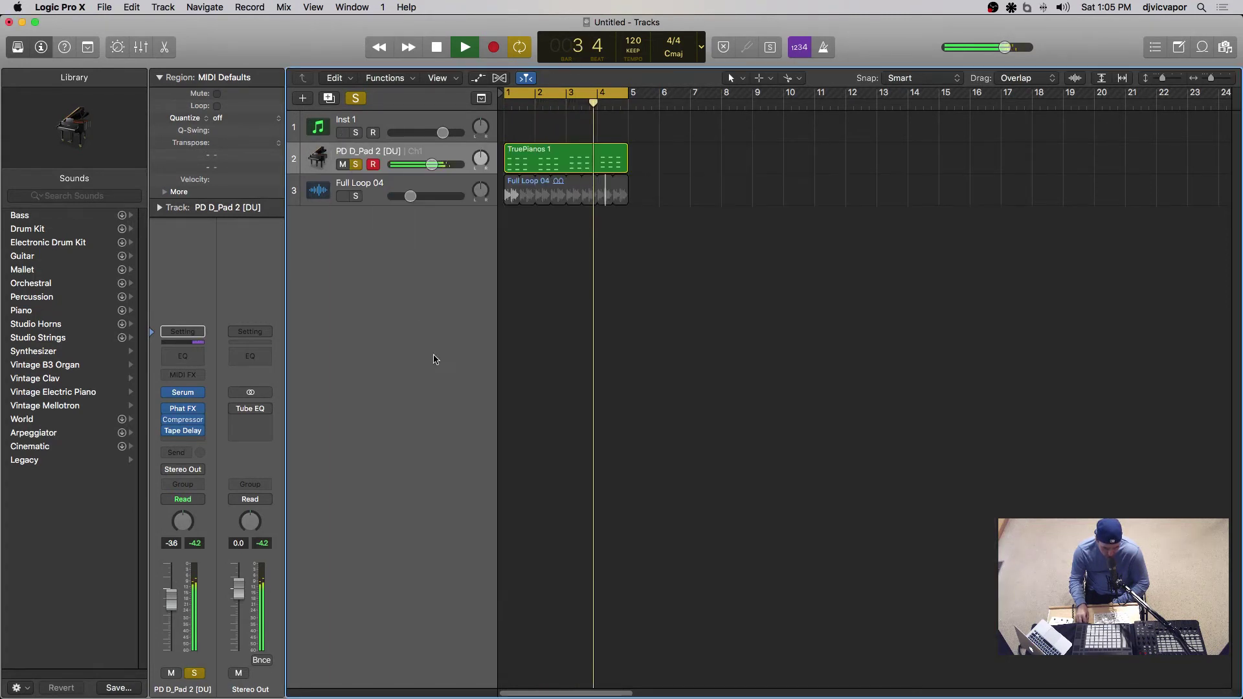
# Close the pad track's Phat FX window, stop playback and move the solo from the pad track to Full Loop 04
pyautogui.click(339, 156)
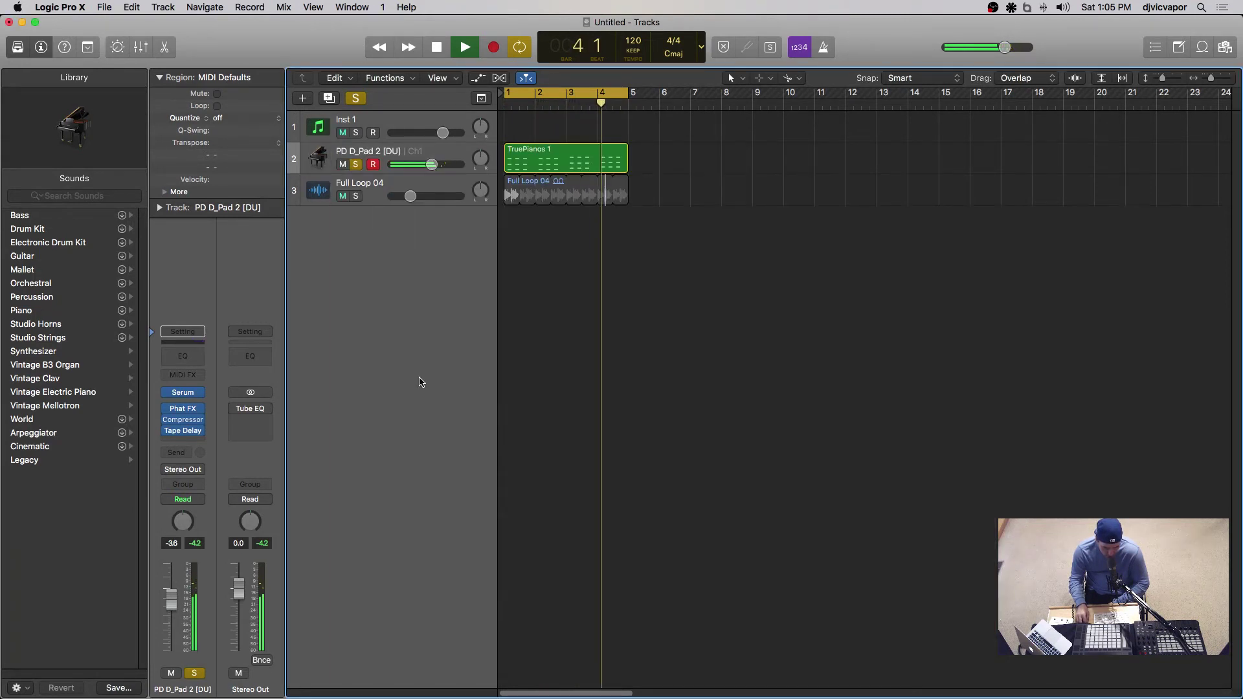
pyautogui.press('space')
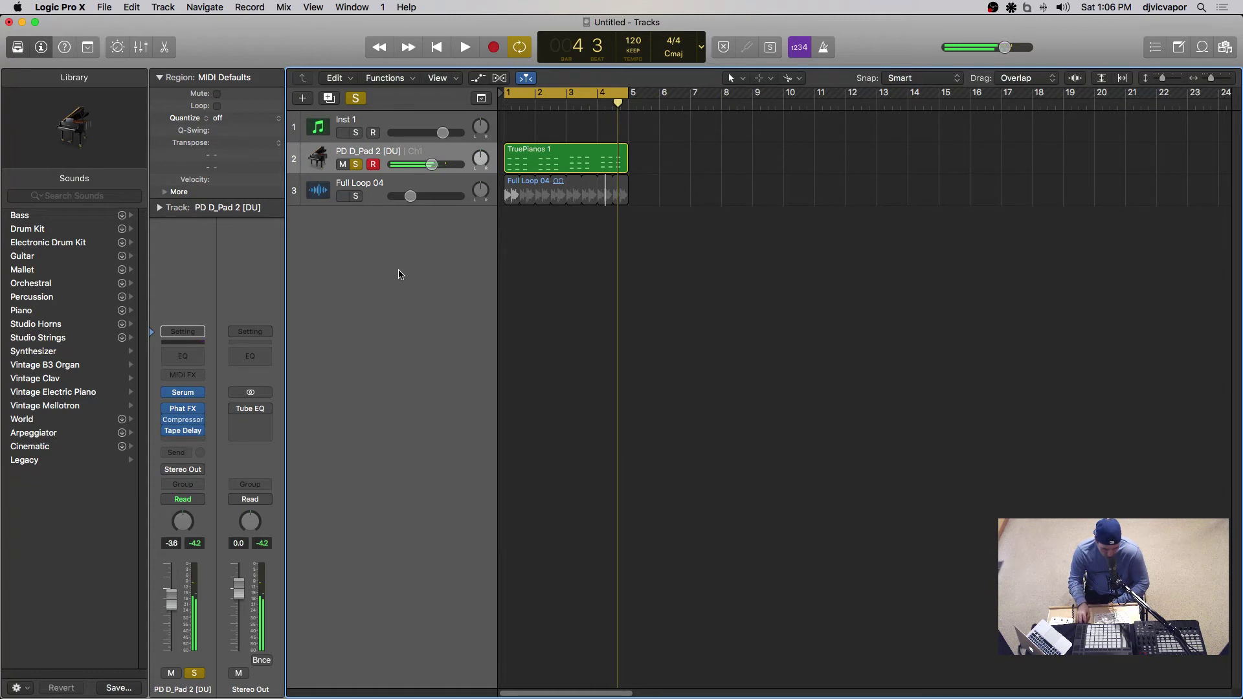
pyautogui.click(355, 197)
pyautogui.click(356, 166)
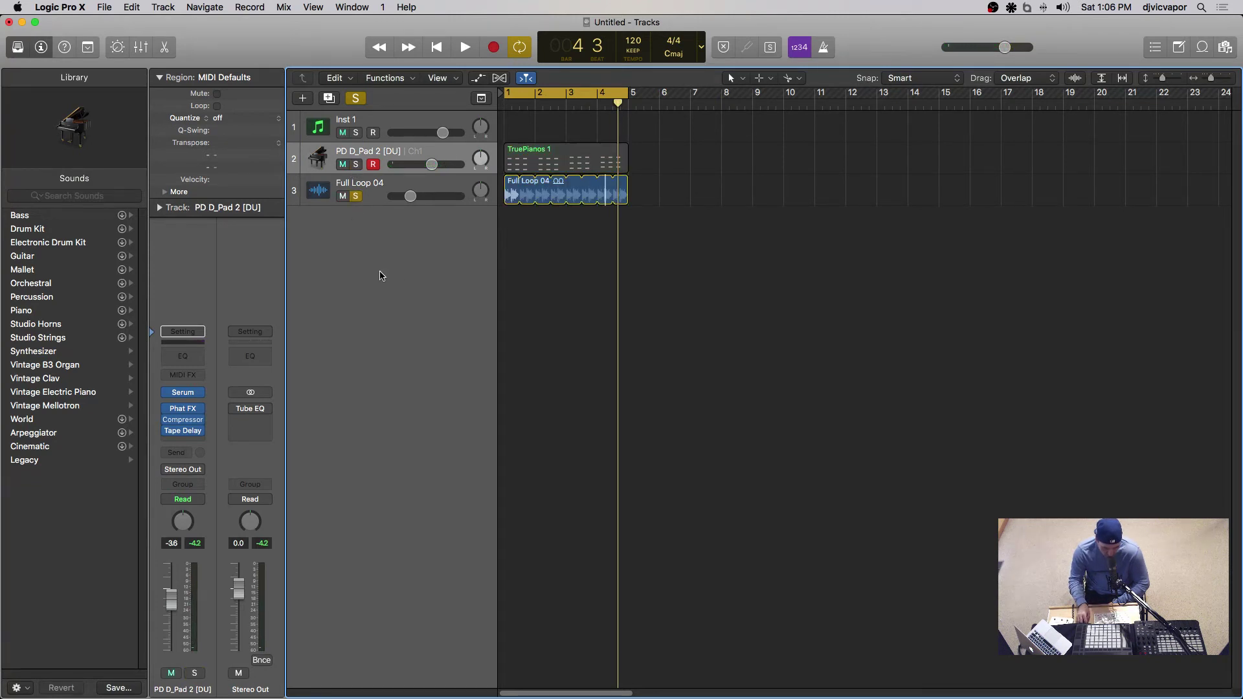
# Replace the Vintage Tube EQ on the Stereo Out channel with a stereo Phat FX and reposition its window
pyautogui.click(267, 413)
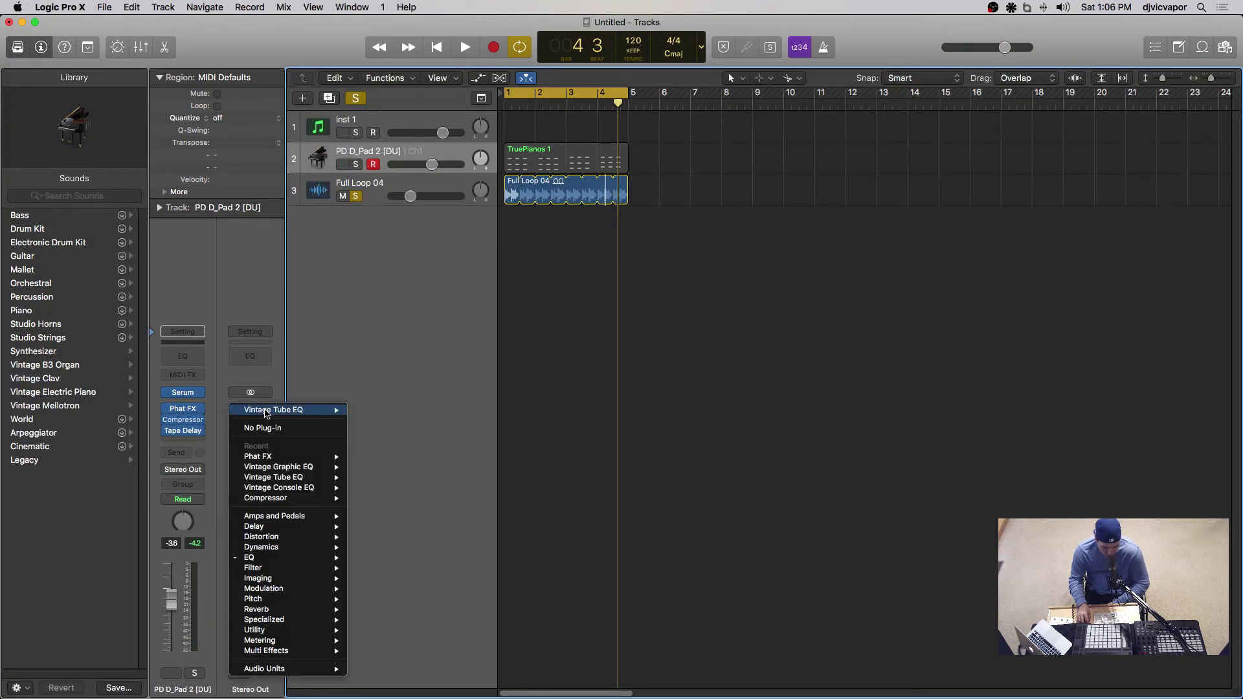
pyautogui.moveTo(312, 651)
pyautogui.moveTo(378, 655)
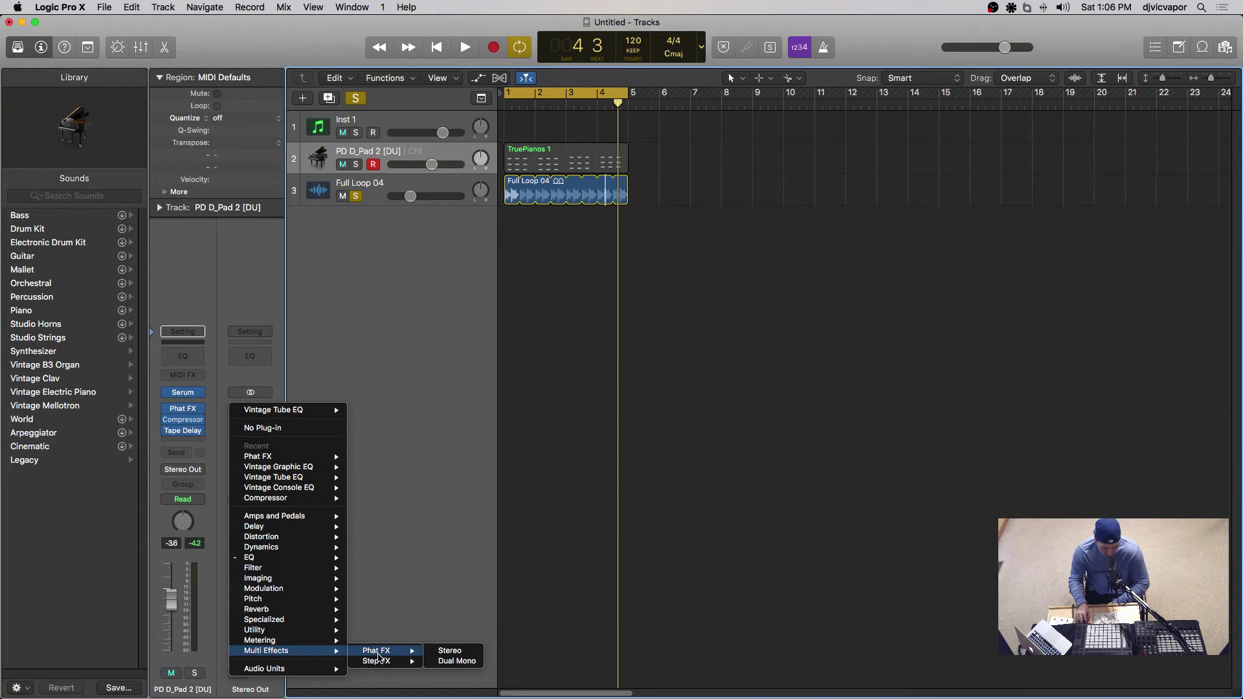
pyautogui.click(447, 652)
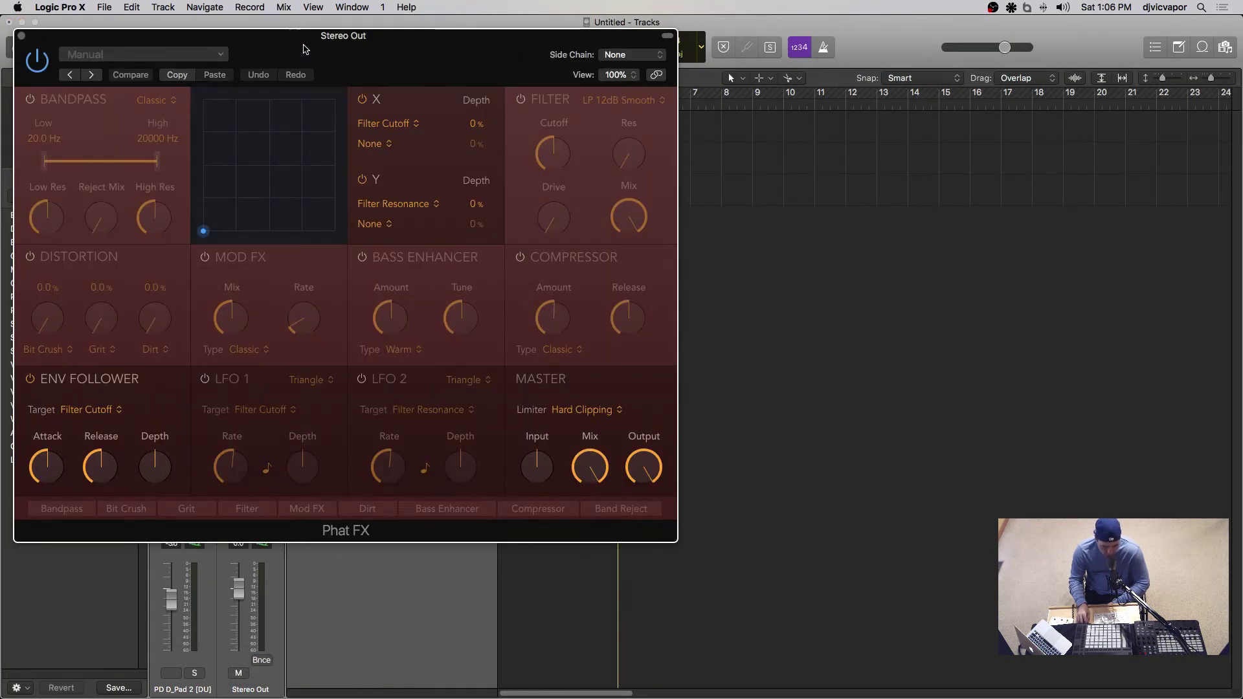
pyautogui.moveTo(304, 50); pyautogui.dragTo(735, 152)
# Start playback and raise the Full Loop 04 track's volume, keeping the Phat FX controls accessible
pyautogui.press('space')
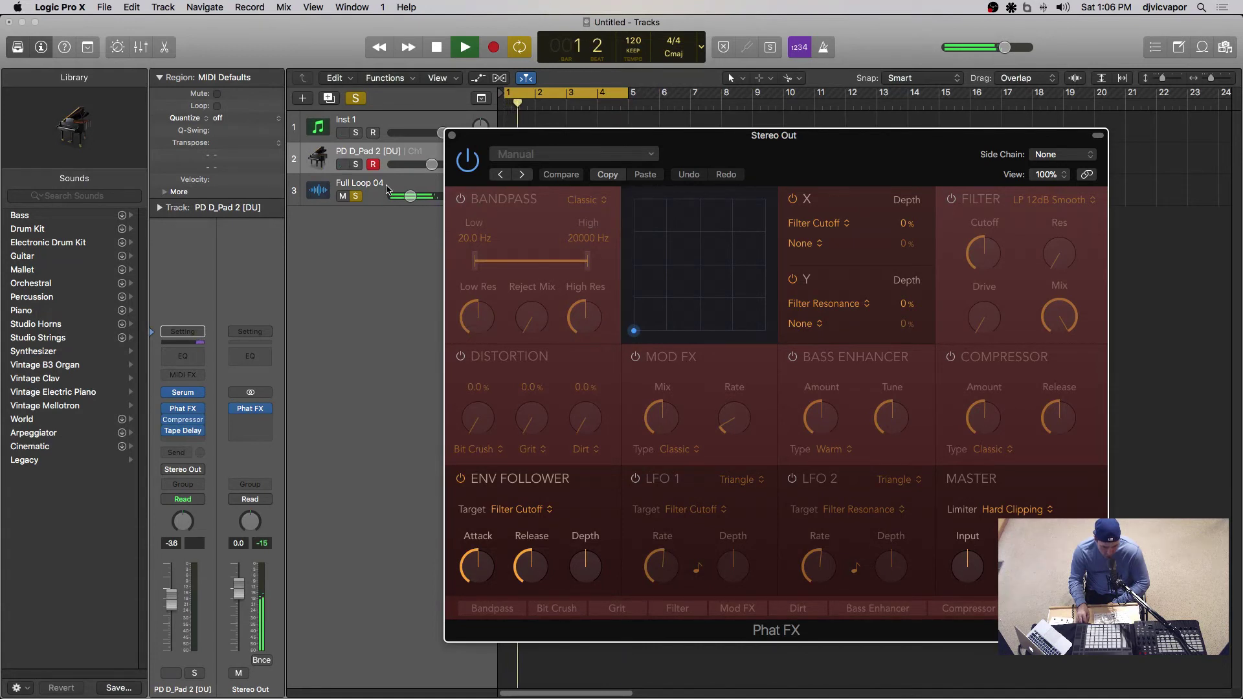
pyautogui.moveTo(409, 197); pyautogui.dragTo(433, 197)
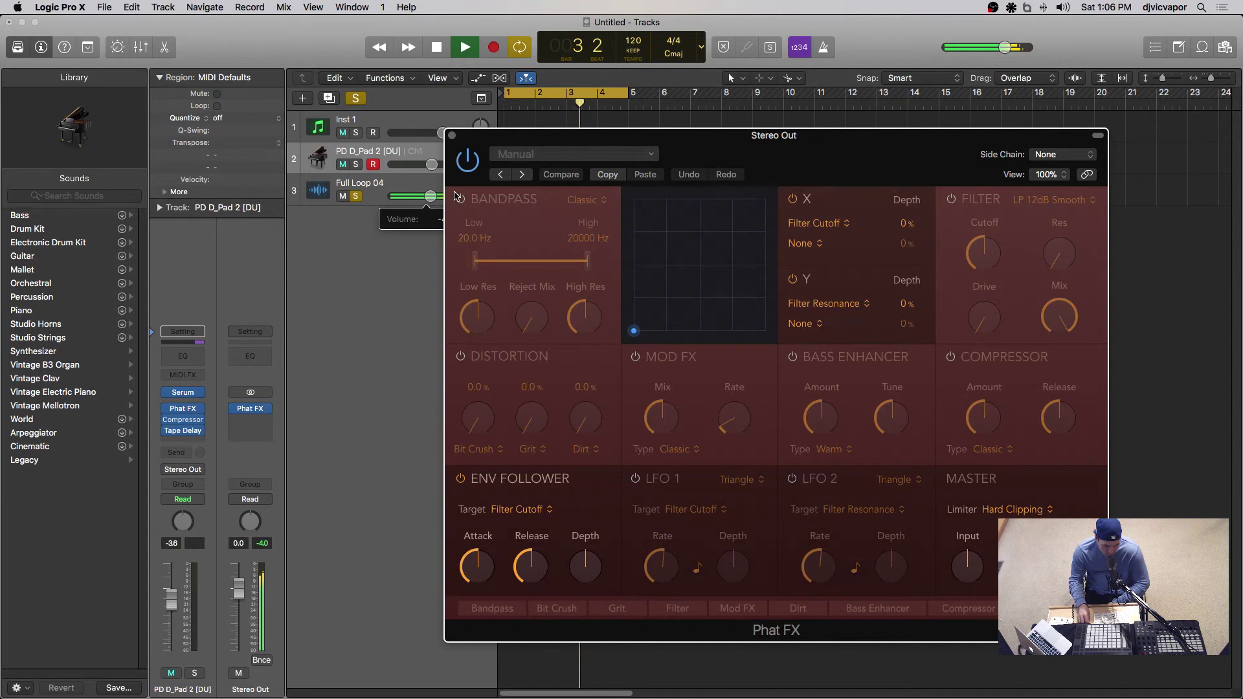
pyautogui.moveTo(683, 144); pyautogui.dragTo(561, 159)
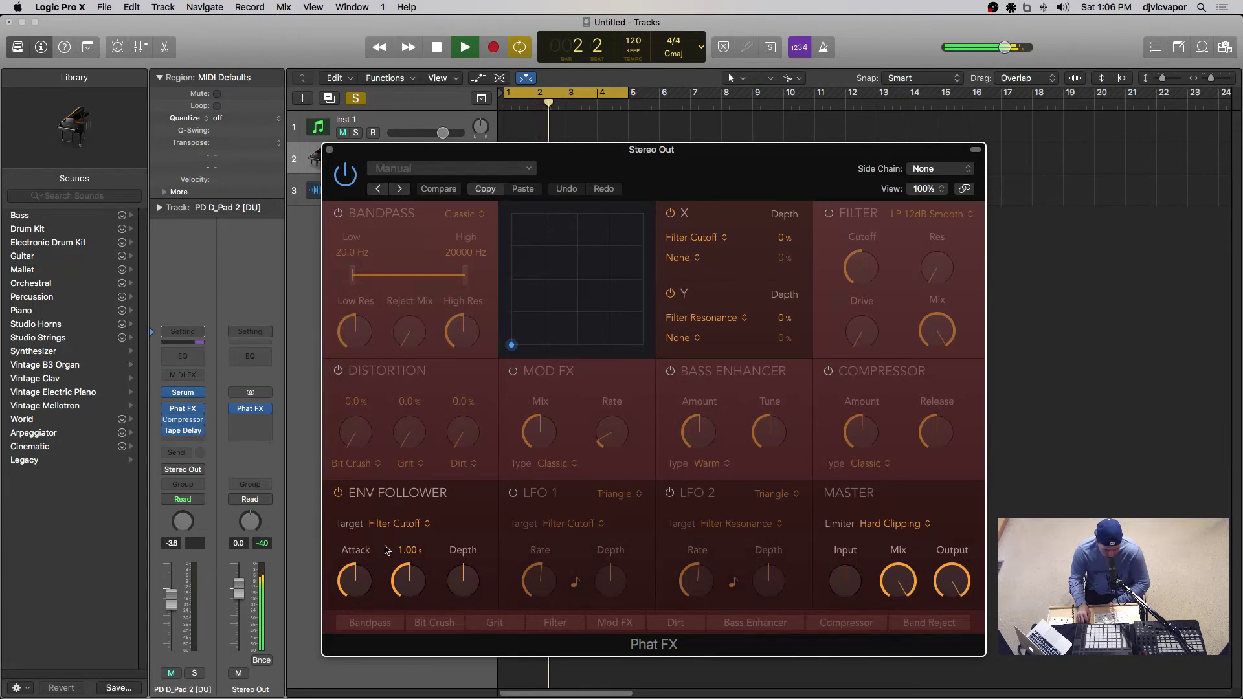
# Switch on the Filter section and set the Envelope Follower's Attack to about 1.18 s
pyautogui.moveTo(364, 577); pyautogui.dragTo(366, 641)
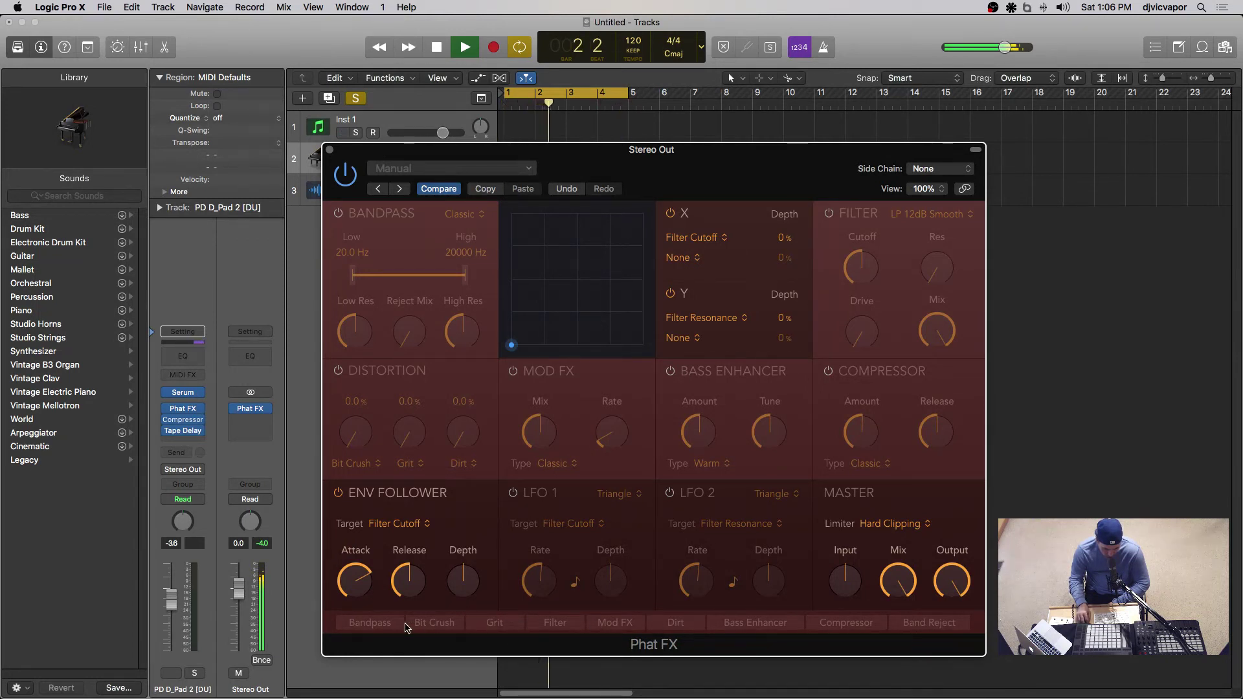
pyautogui.click(339, 493)
pyautogui.click(339, 493)
pyautogui.click(830, 214)
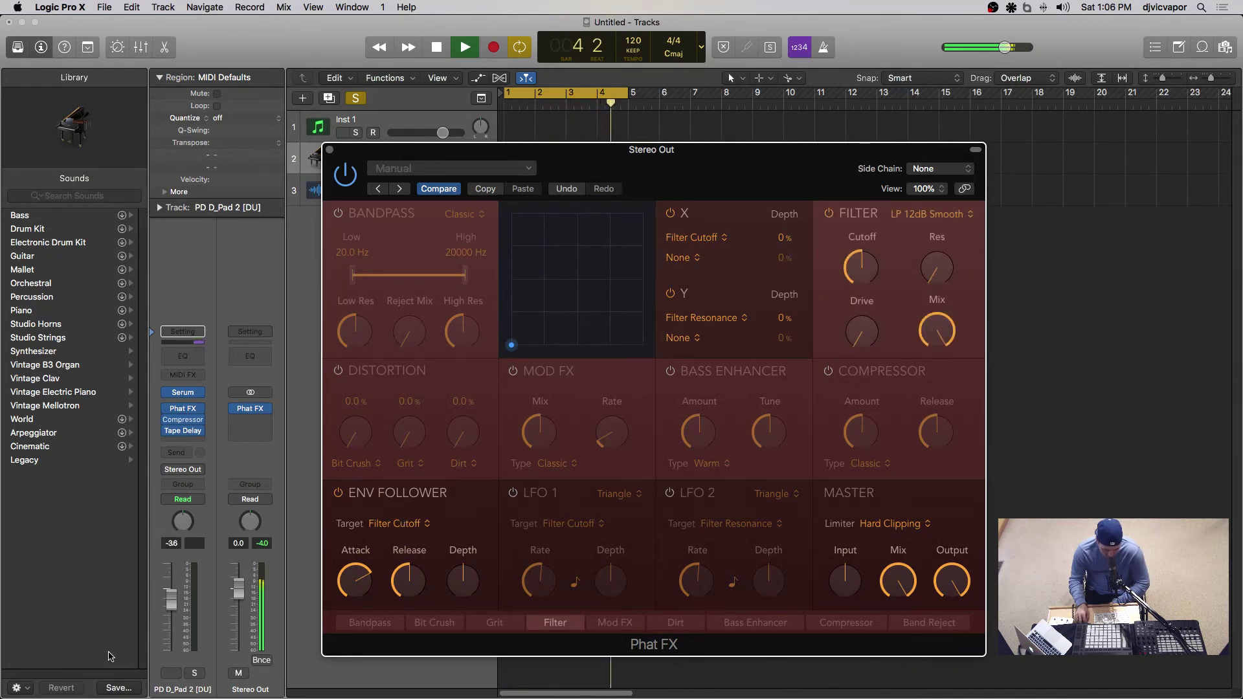
pyautogui.moveTo(348, 578); pyautogui.dragTo(350, 606)
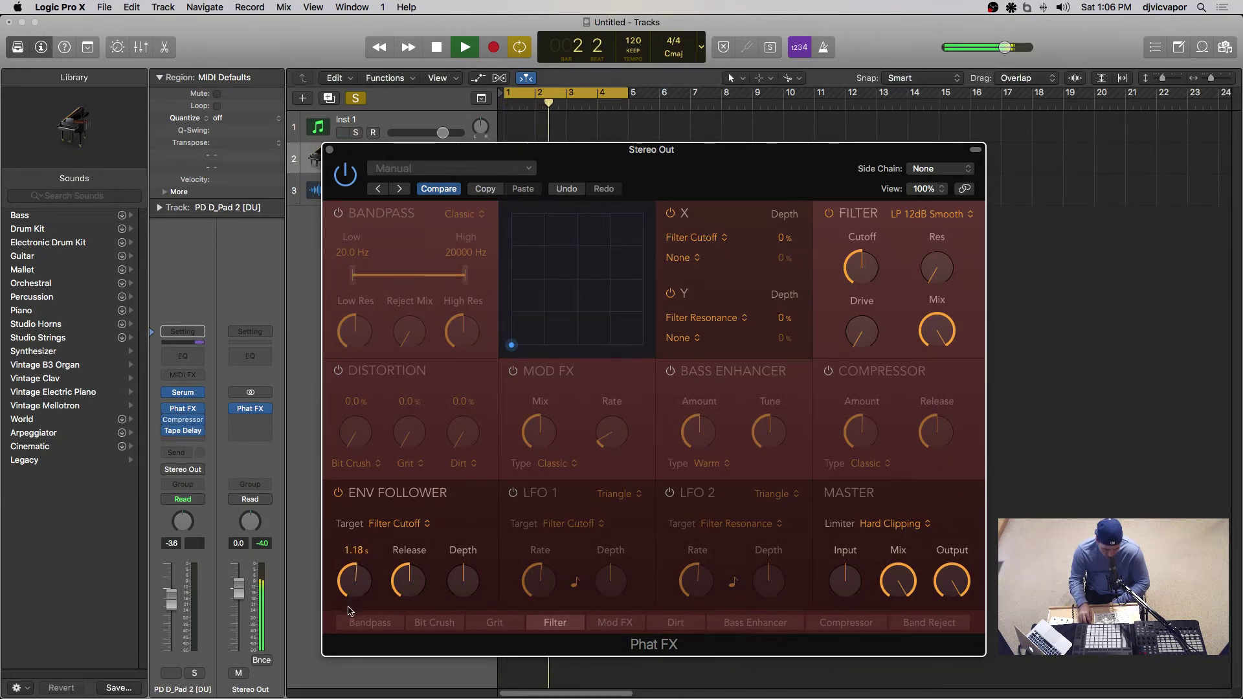
pyautogui.moveTo(403, 548)
pyautogui.moveTo(348, 585)
pyautogui.moveTo(349, 584)
pyautogui.mouseDown()
pyautogui.moveTo(347, 601)
pyautogui.moveTo(354, 590)
pyautogui.mouseUp()
# Keep Filter Cutoff as the Envelope Follower's target, with Release at 0.81 s and Depth at about 252%
pyautogui.click(402, 526)
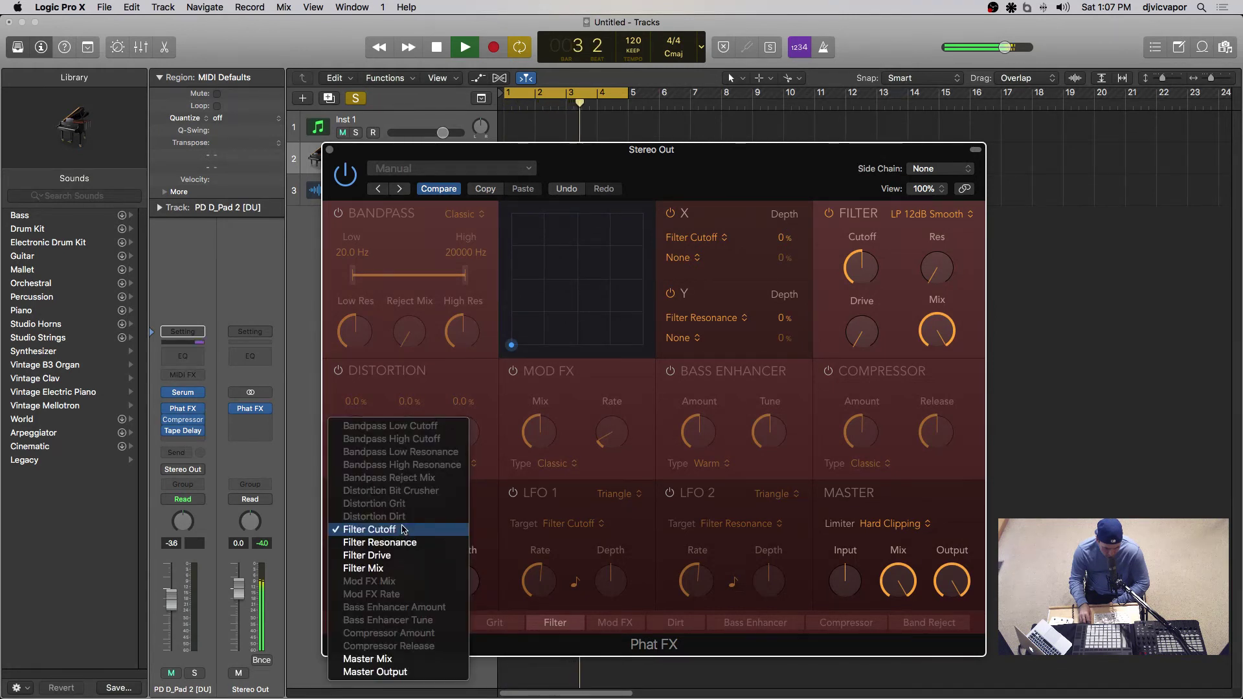
pyautogui.click(403, 529)
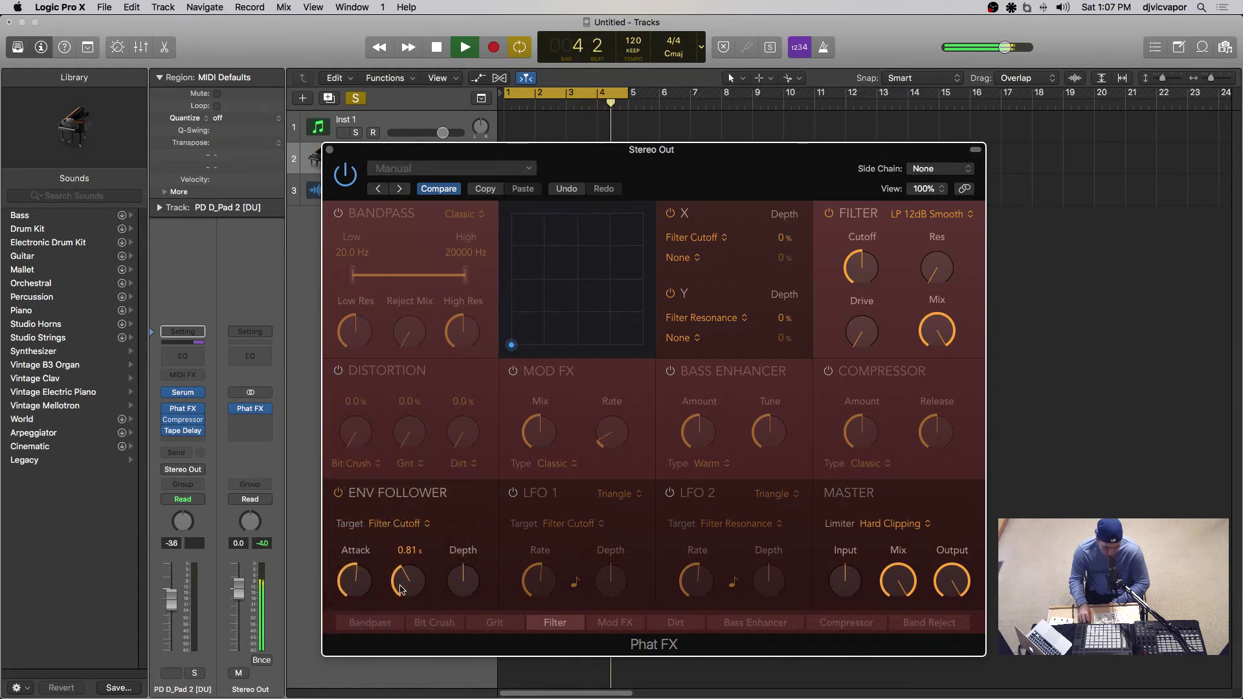
pyautogui.moveTo(456, 585); pyautogui.dragTo(464, 561)
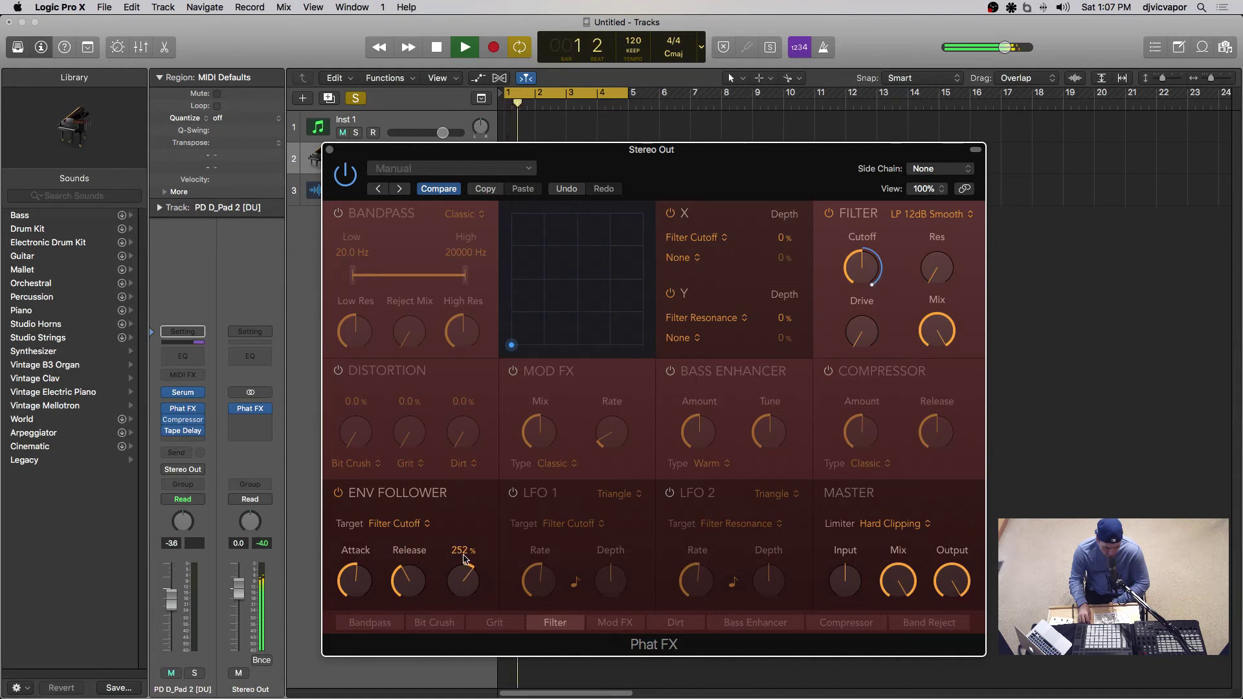
pyautogui.moveTo(858, 257)
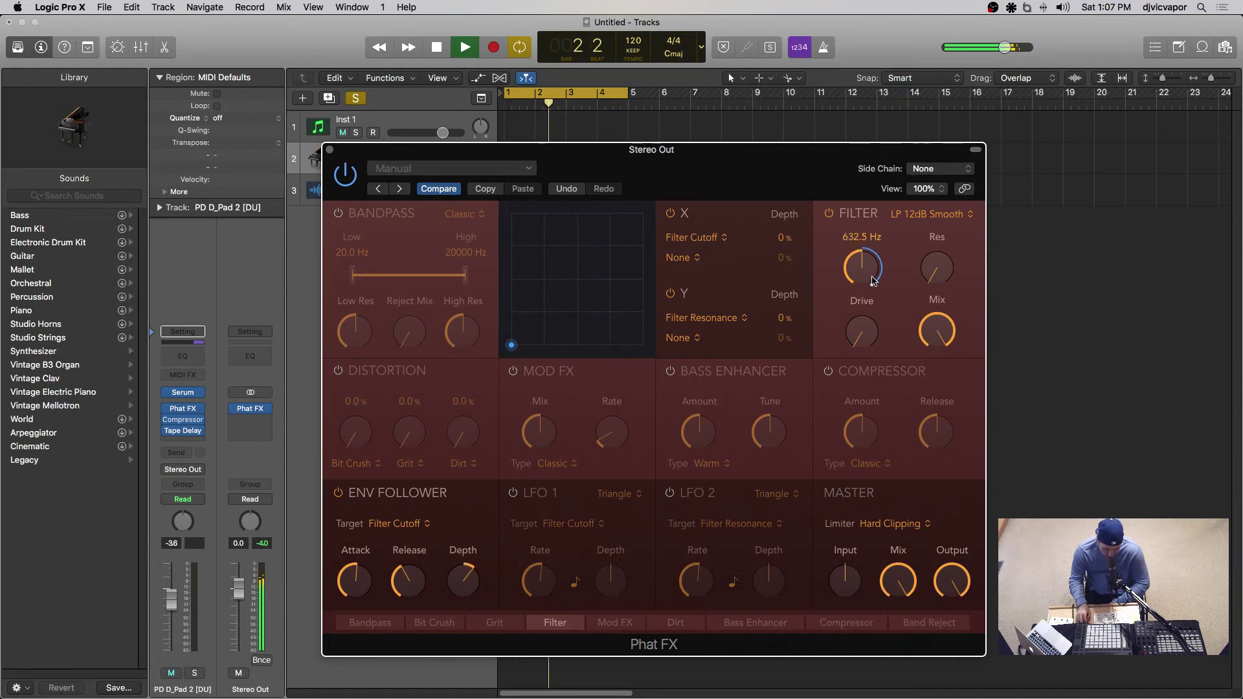
pyautogui.moveTo(856, 302)
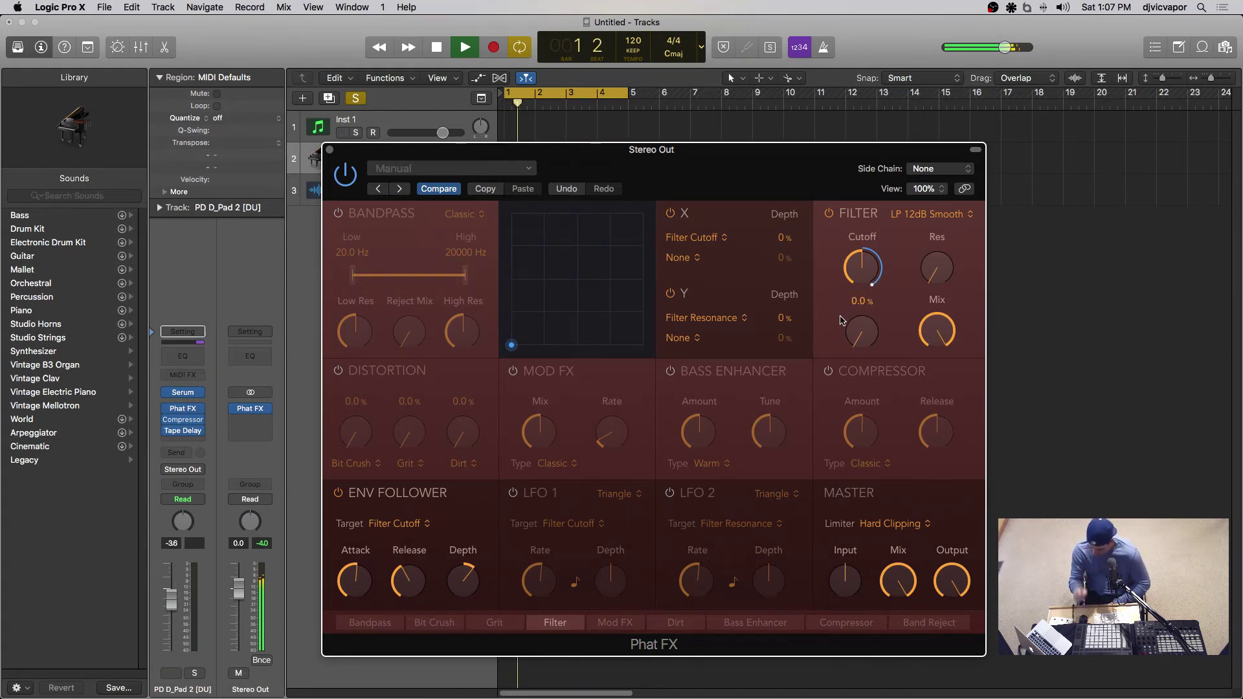
# Adjust the Envelope Follower's Attack to slightly below the halfway mark and switch the section off
pyautogui.moveTo(361, 570)
pyautogui.moveTo(362, 570)
pyautogui.mouseDown()
pyautogui.moveTo(364, 515)
pyautogui.moveTo(363, 552)
pyautogui.mouseUp()
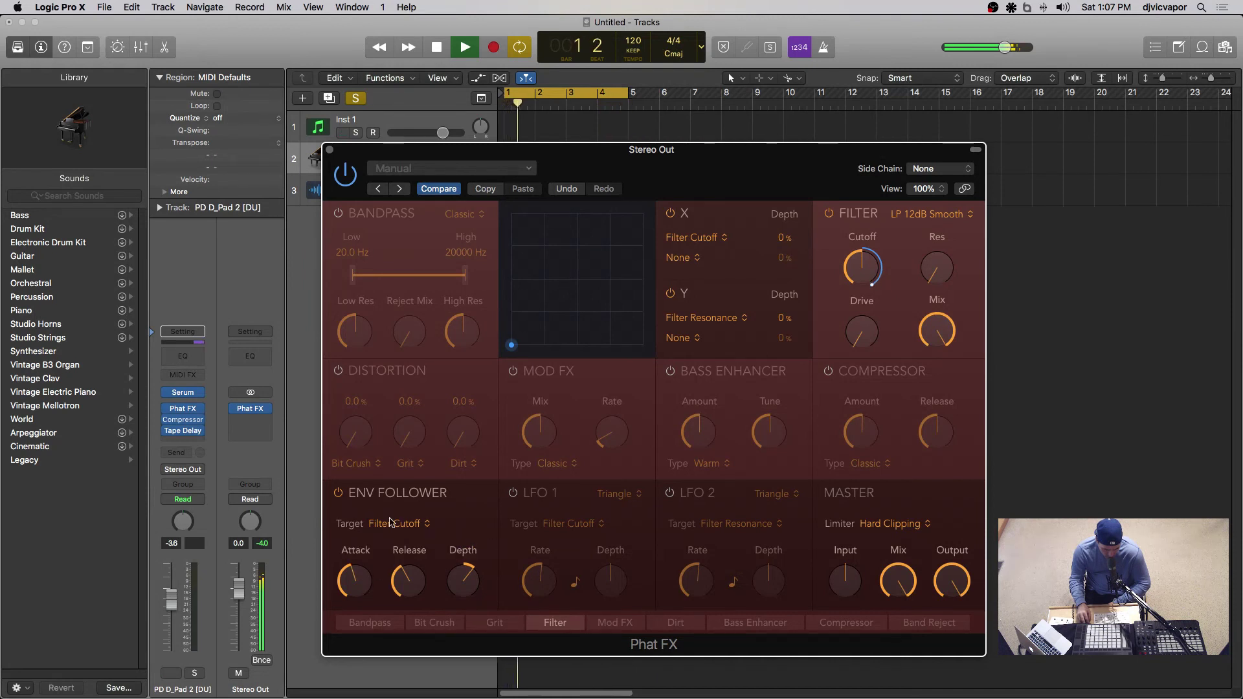
pyautogui.click(338, 495)
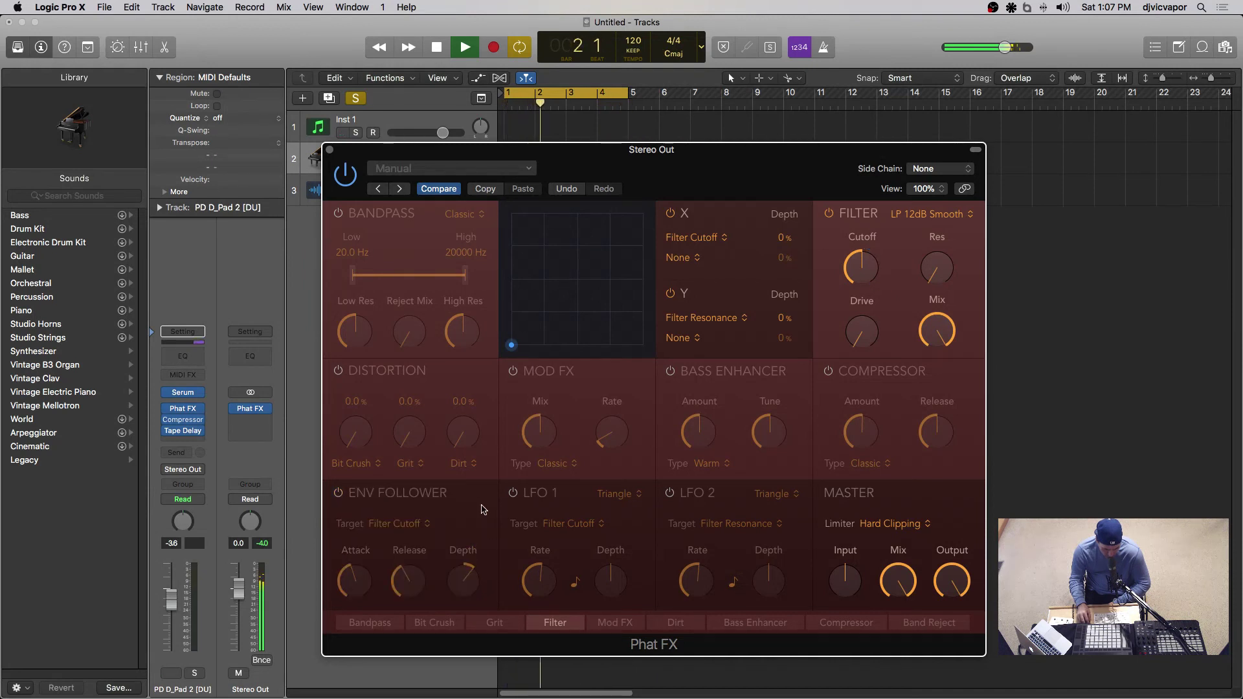
# Switch on LFO 1 with the Triangle waveform and Filter Cutoff as its target
pyautogui.click(514, 495)
pyautogui.moveTo(536, 563)
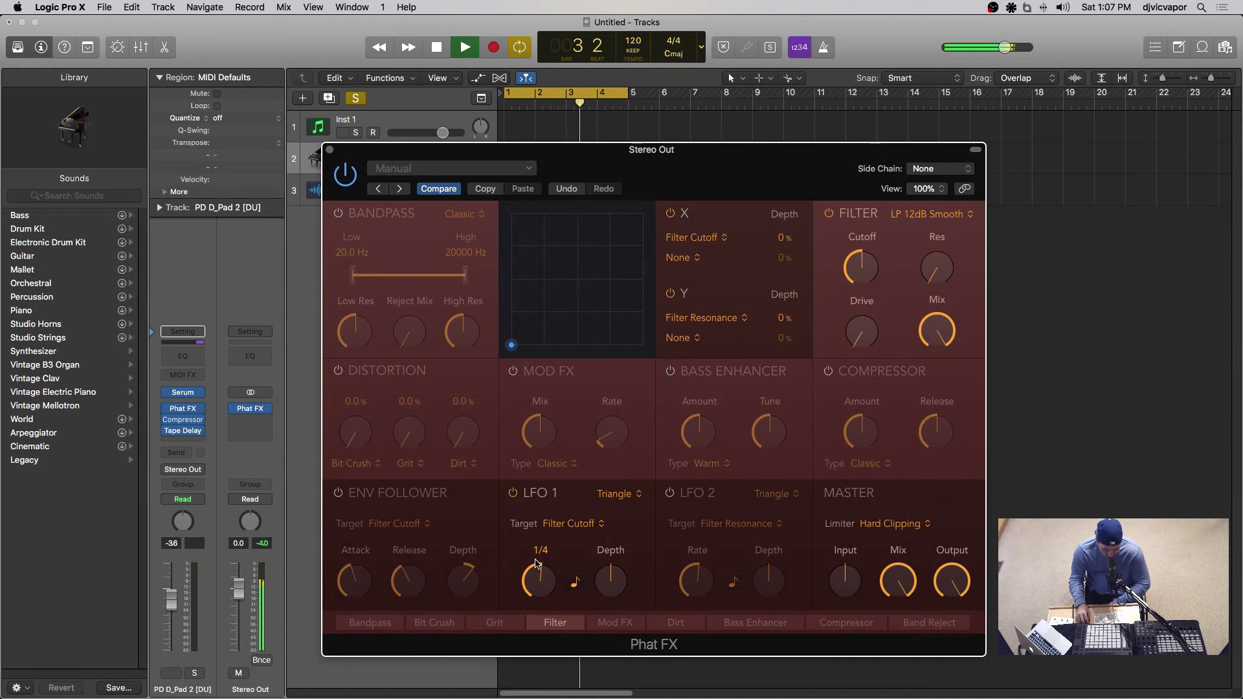
pyautogui.click(624, 496)
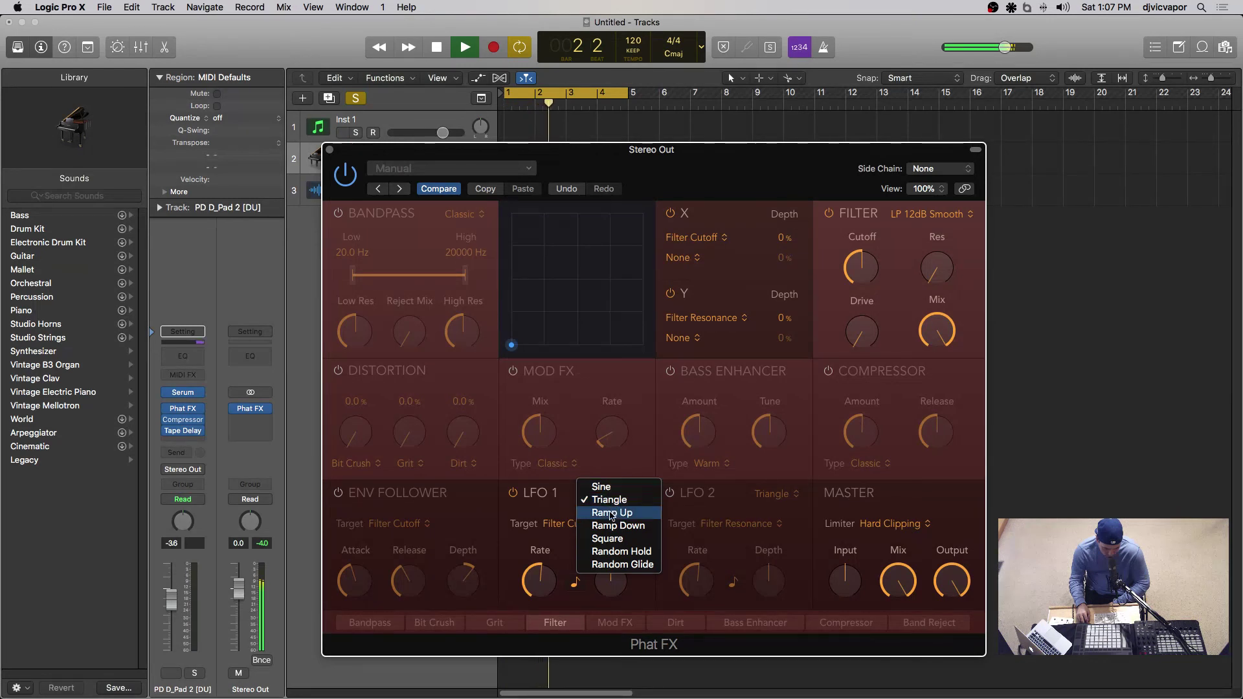
pyautogui.click(610, 502)
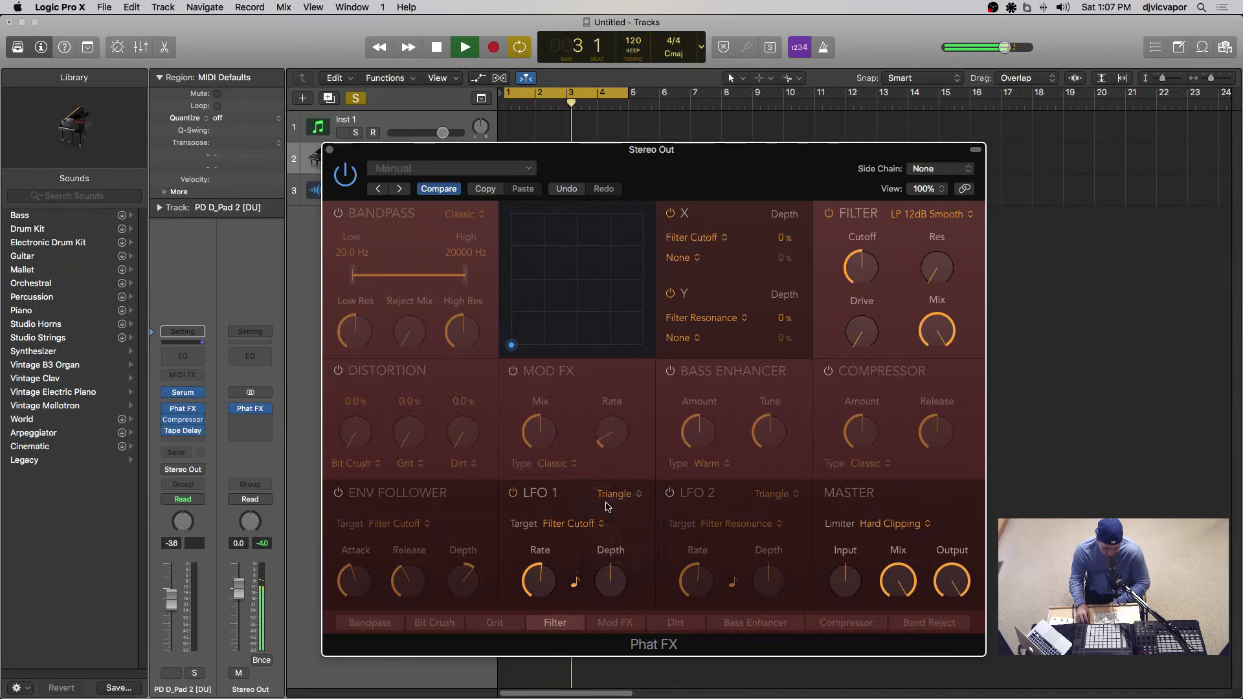
pyautogui.click(565, 524)
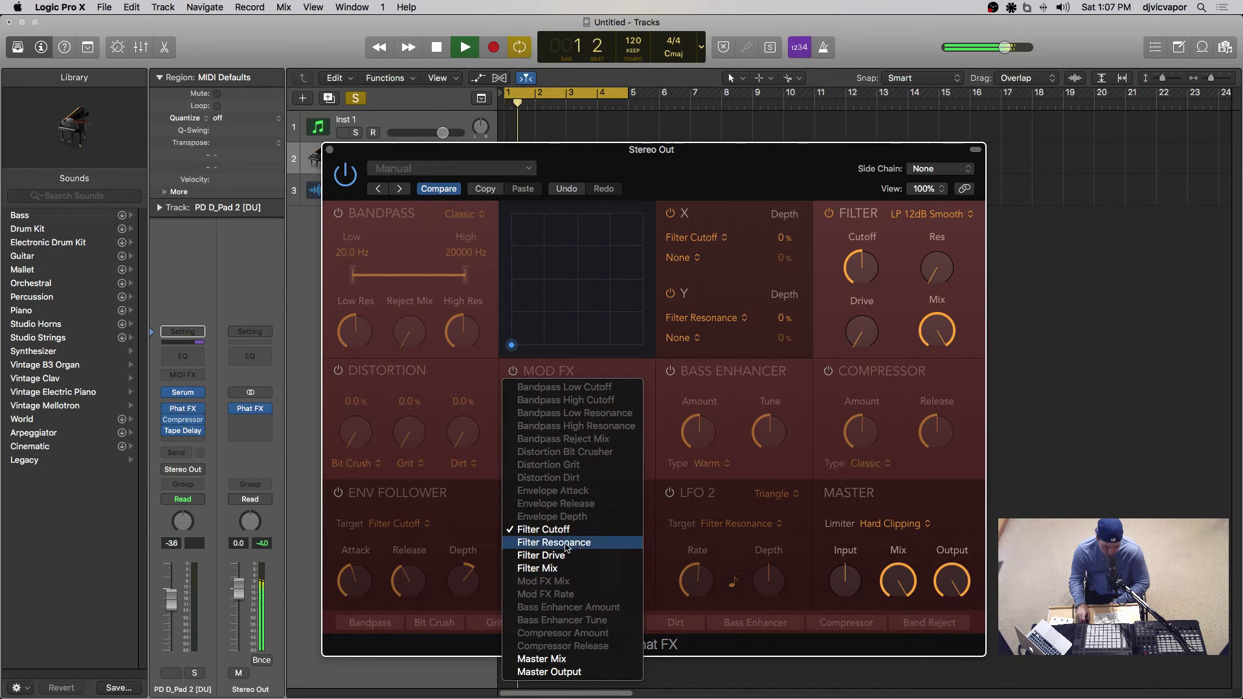
pyautogui.click(543, 533)
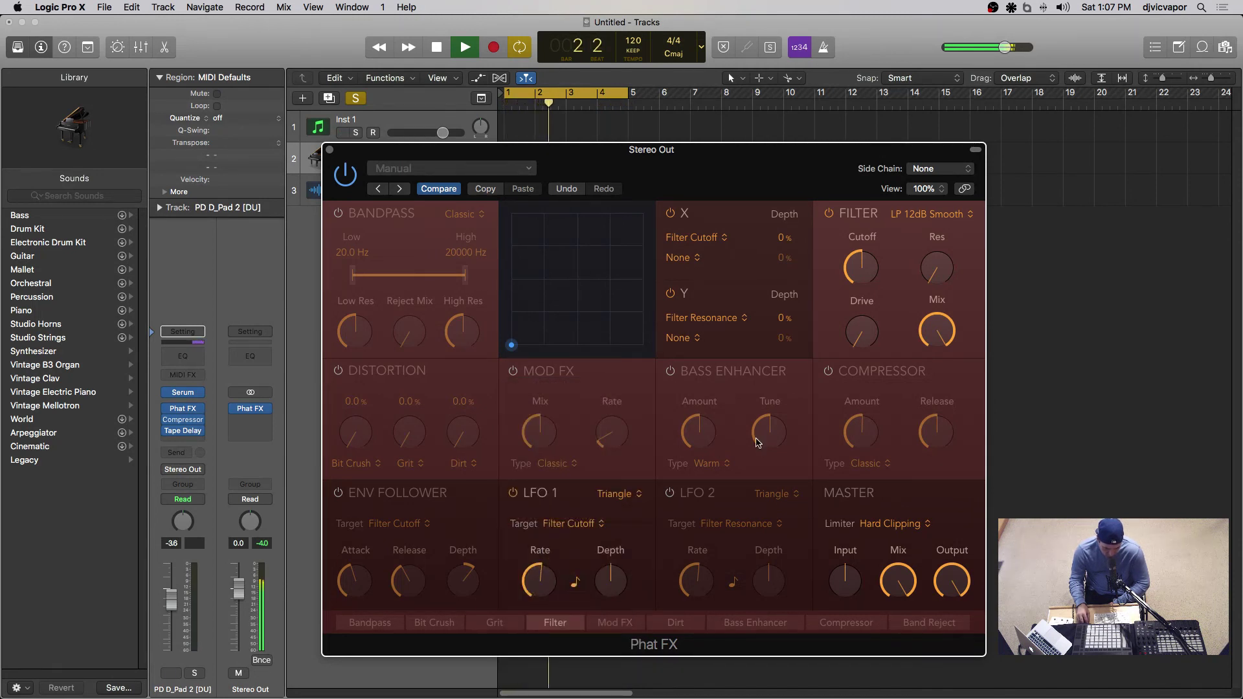
# Raise LFO 1's Rate well above 1/4 and set its Depth to about 63.6%
pyautogui.moveTo(565, 551)
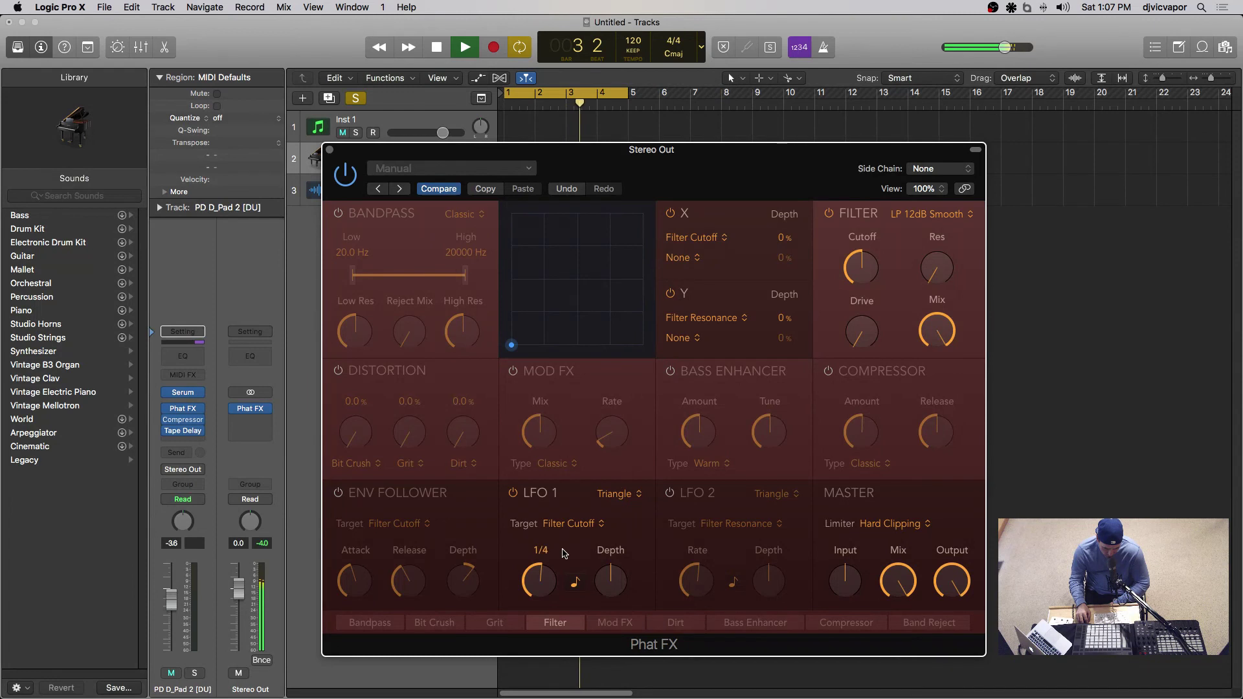
pyautogui.moveTo(543, 581); pyautogui.dragTo(476, 527)
pyautogui.moveTo(614, 581); pyautogui.dragTo(634, 522)
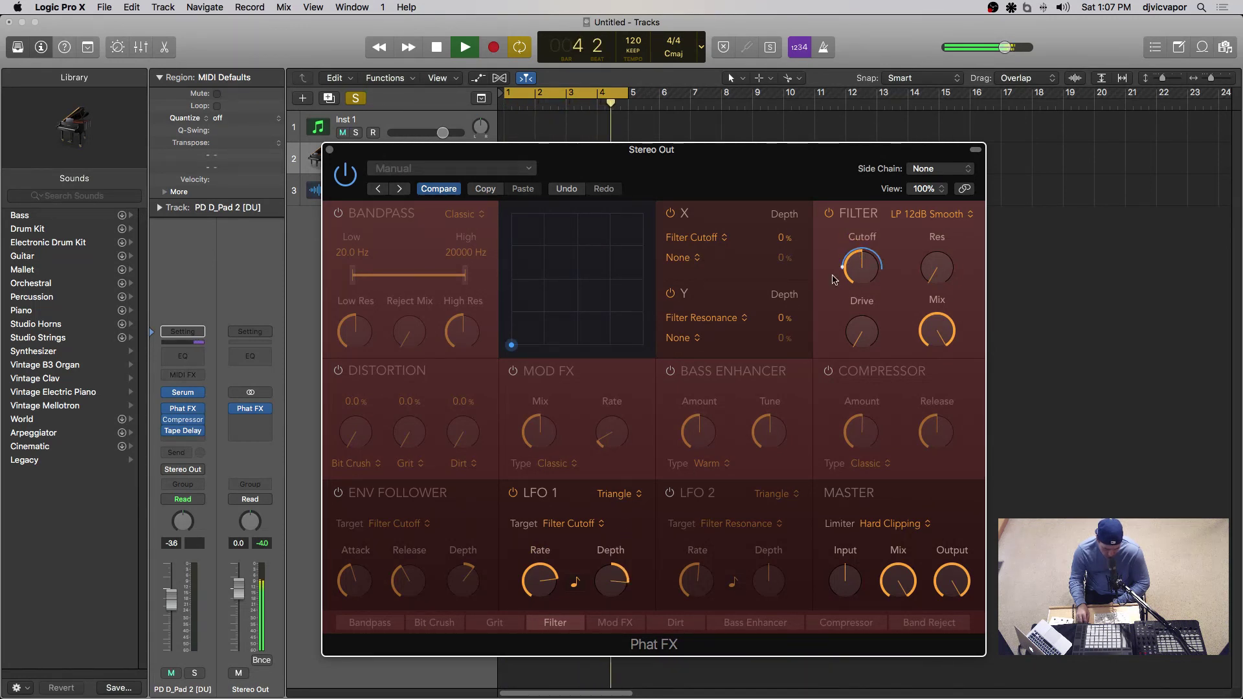
# Change LFO 1's waveform to Sine
pyautogui.click(618, 497)
pyautogui.click(619, 500)
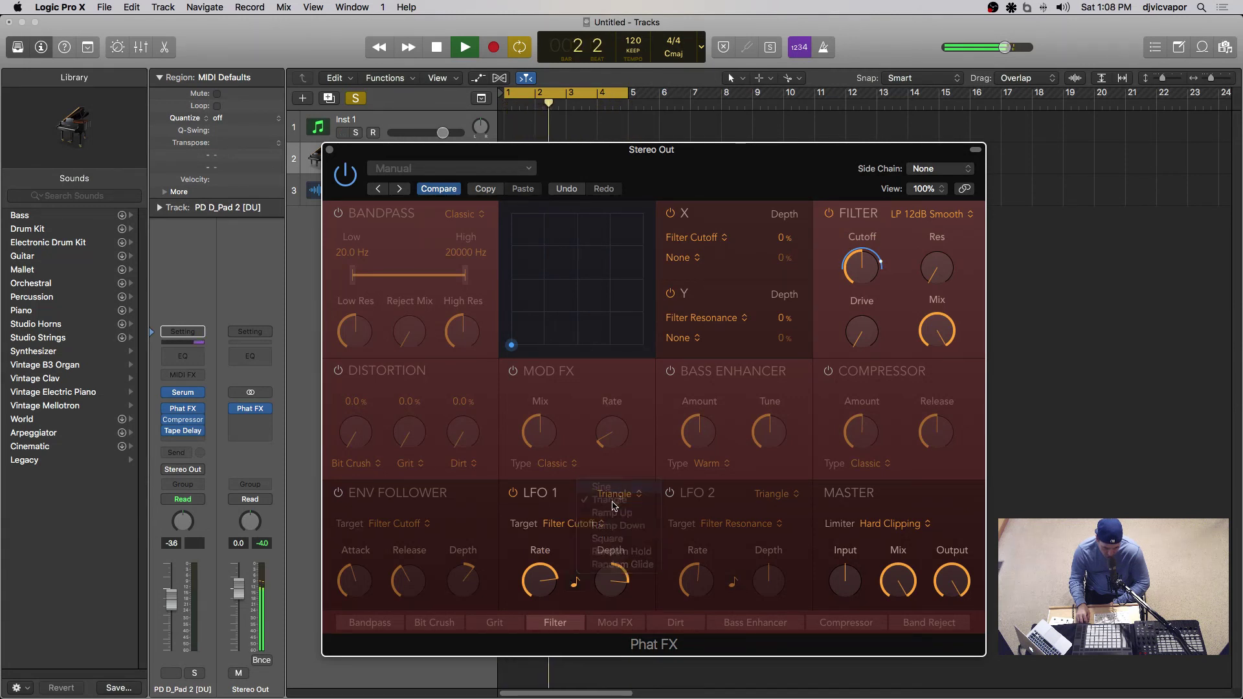
pyautogui.moveTo(609, 583)
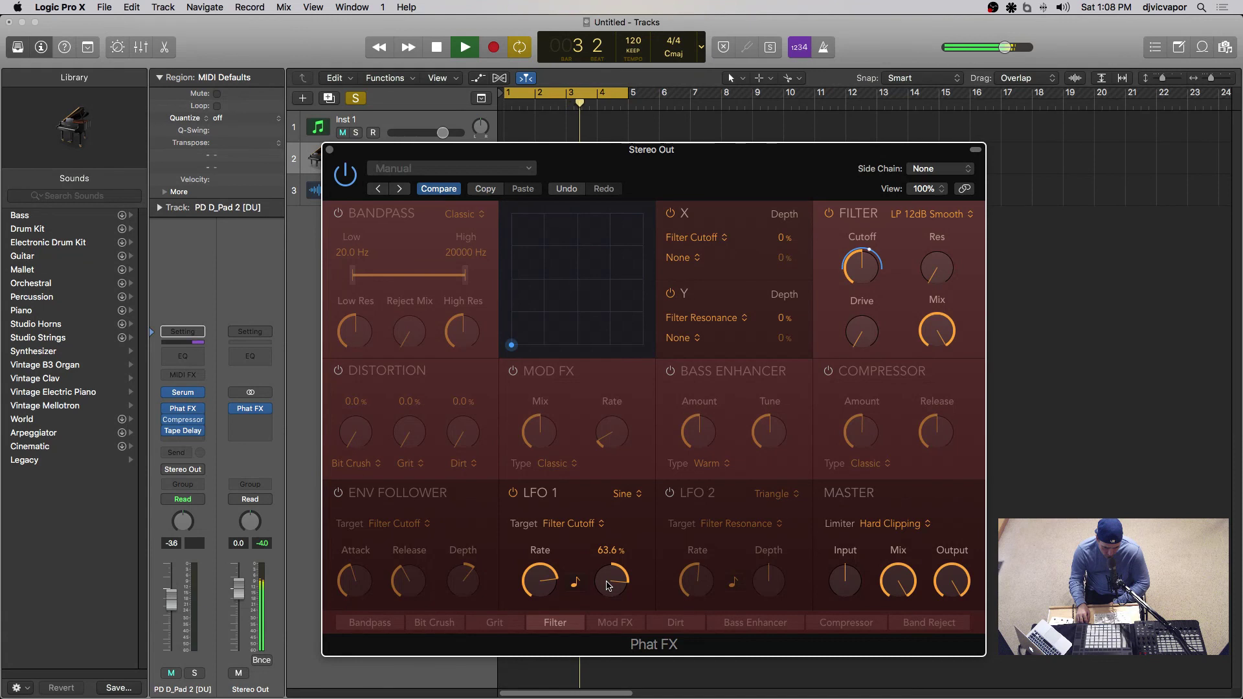
# Turn LFO 1's tempo sync off and back on, and switch off LFO 1
pyautogui.click(576, 582)
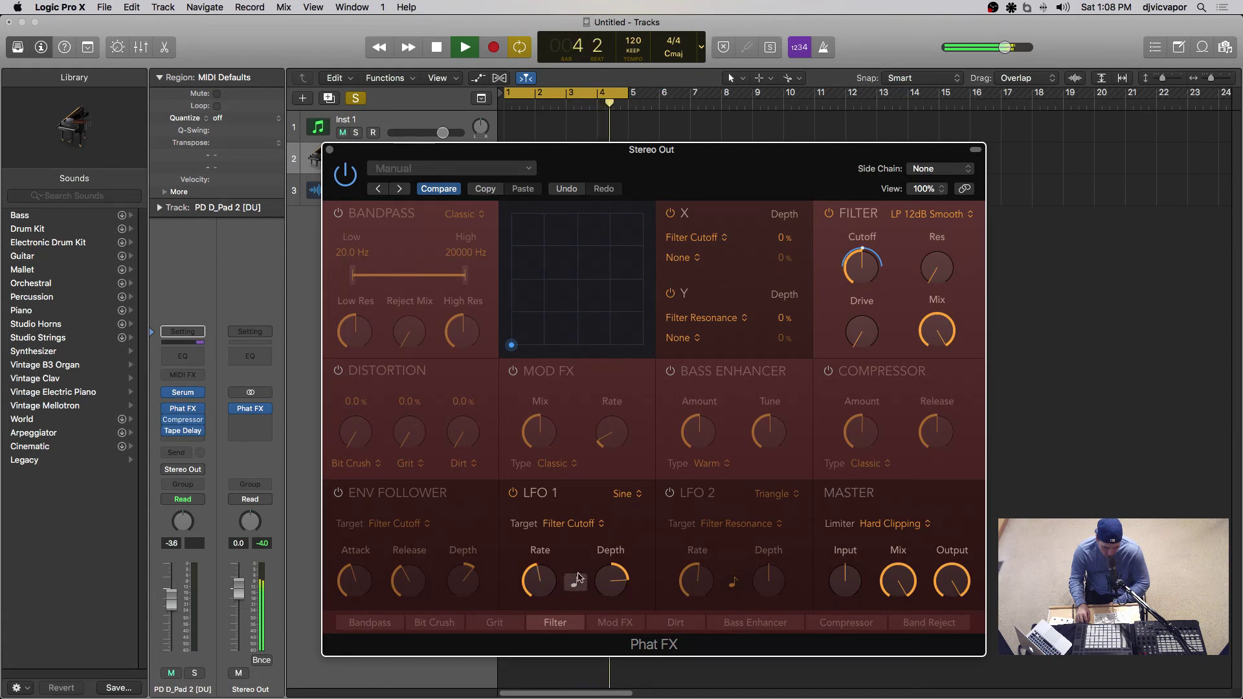
pyautogui.click(575, 582)
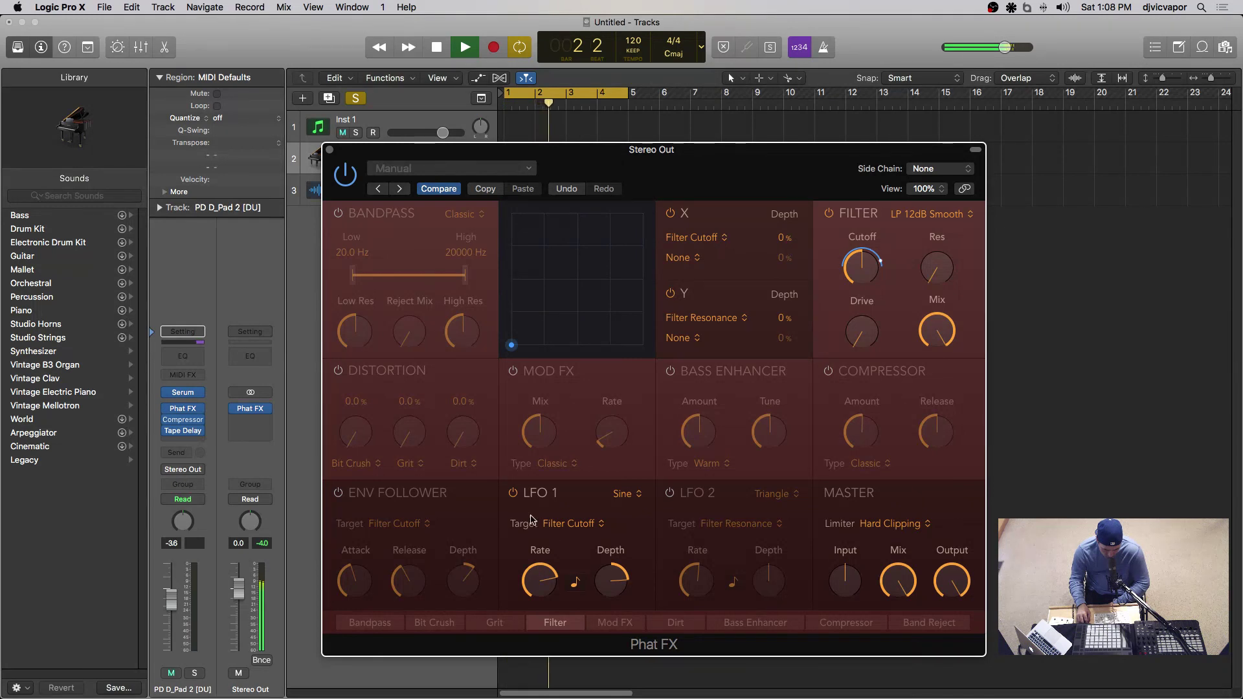
pyautogui.click(513, 494)
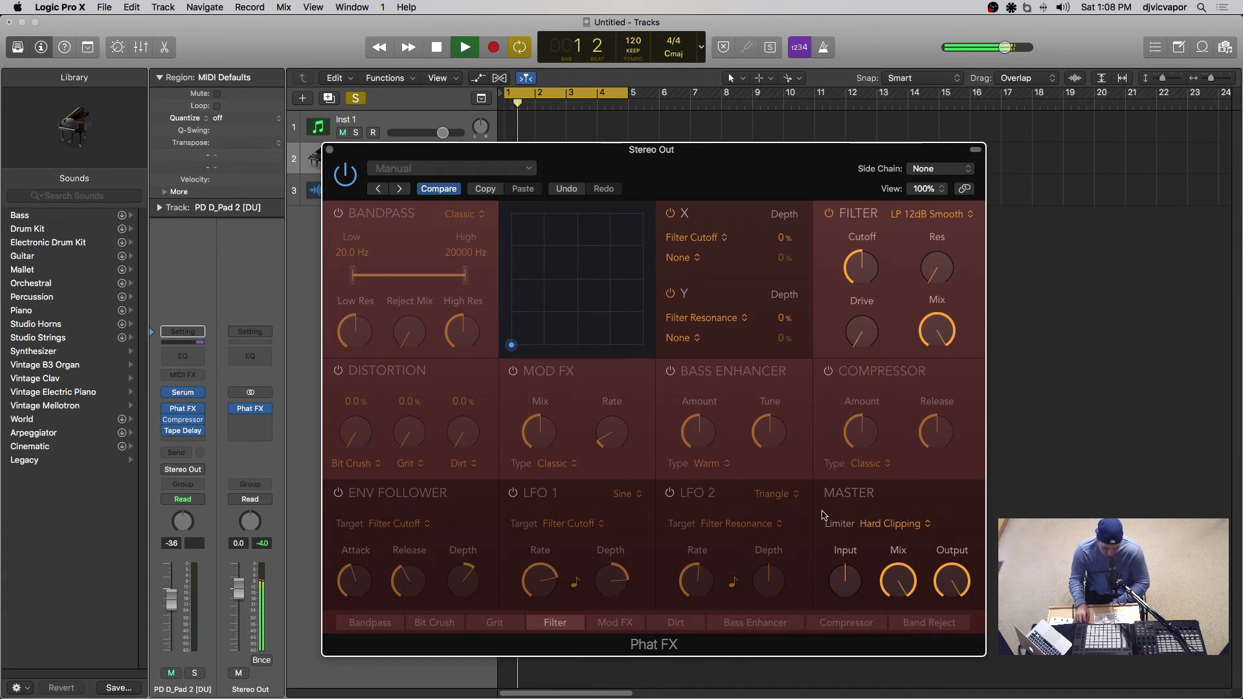
# Examine the Limiter options in the Master section, keeping Hard Clipping selected
pyautogui.click(917, 528)
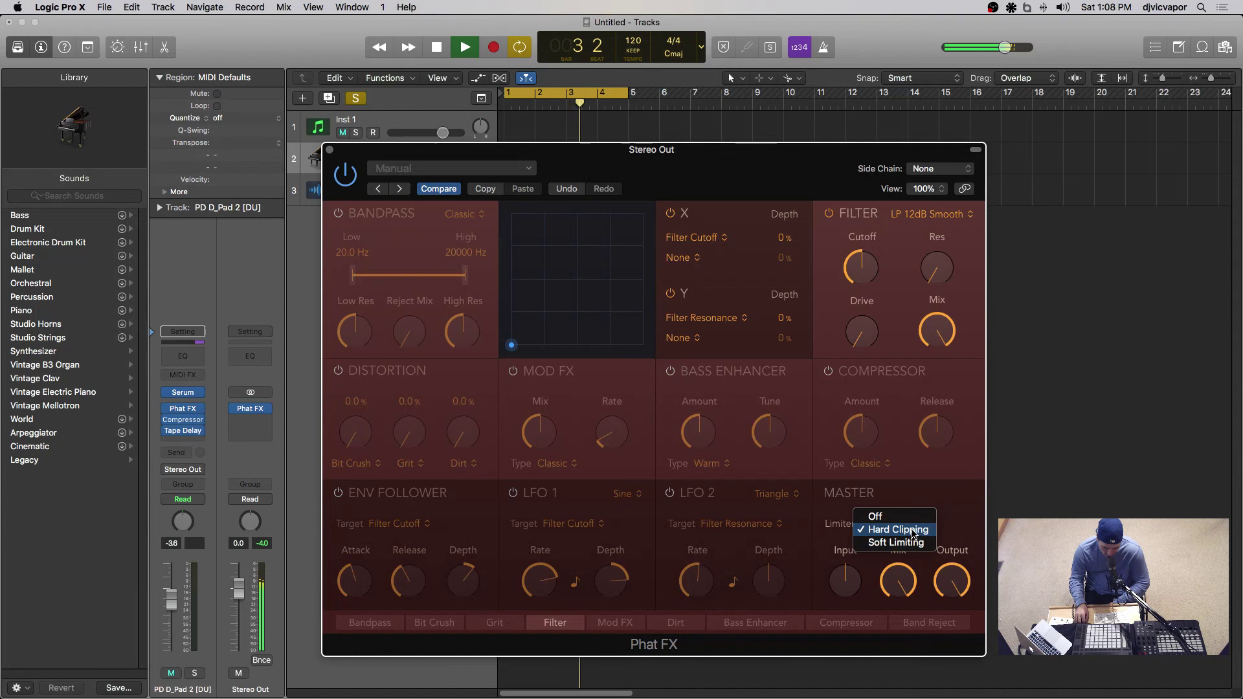
pyautogui.click(909, 535)
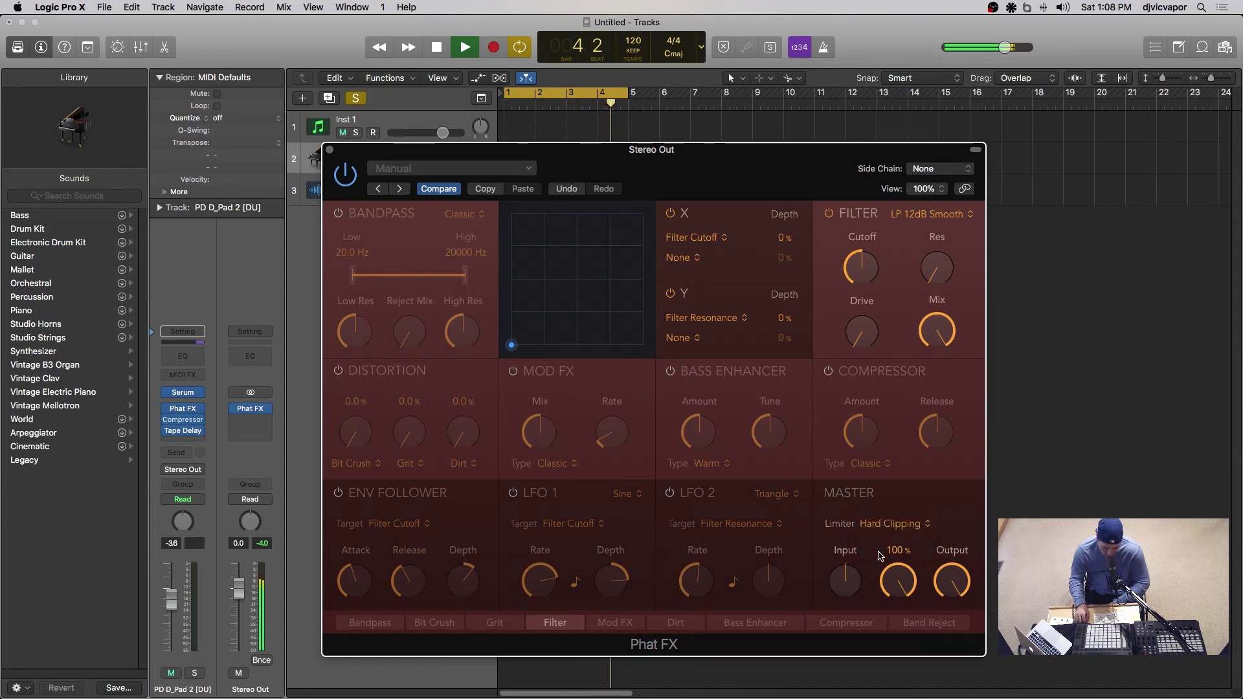